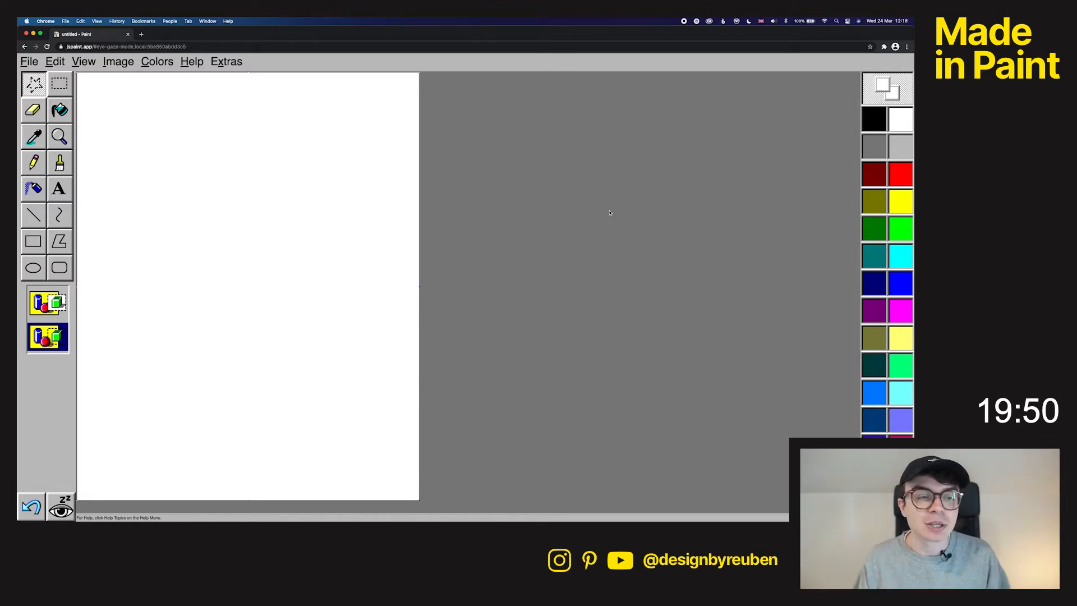
Set a custom zoom of 20% for the blank canvas
{"action": "left_click", "coordinate": [83, 61]}
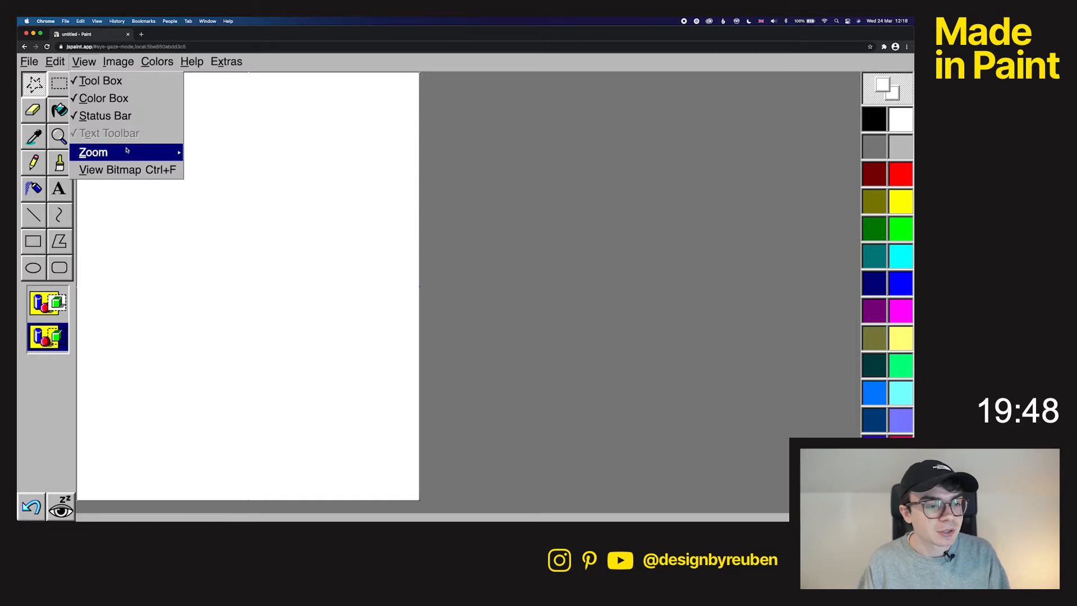
{"action": "mouse_move", "coordinate": [129, 152]}
{"action": "left_click", "coordinate": [213, 205]}
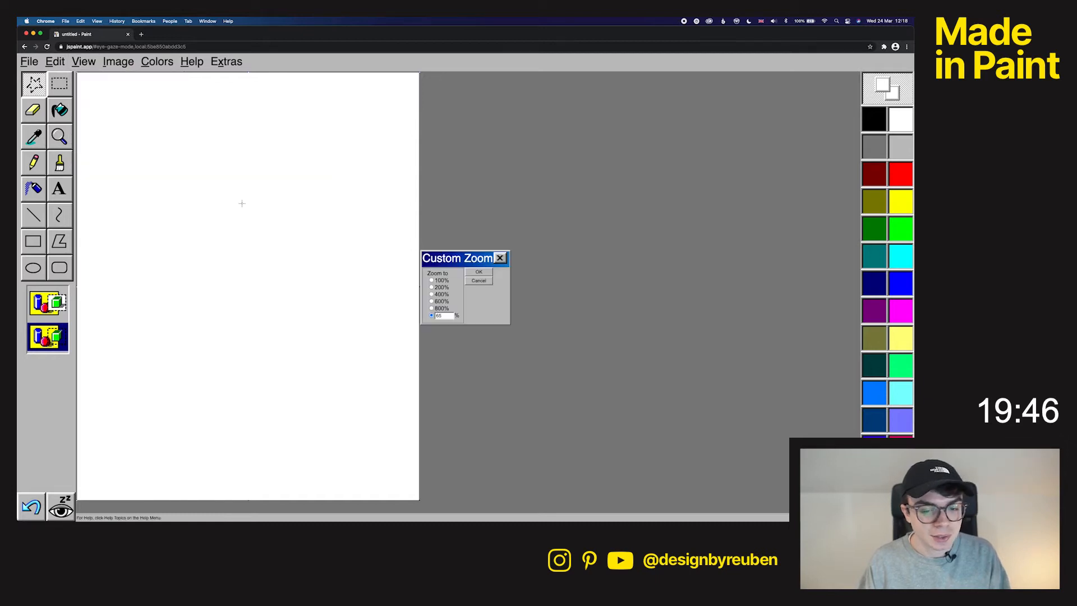
{"action": "double_click", "coordinate": [442, 317]}
{"action": "key", "text": "BackSpace"}
{"action": "type", "text": "20"}
{"action": "key", "text": "Return"}
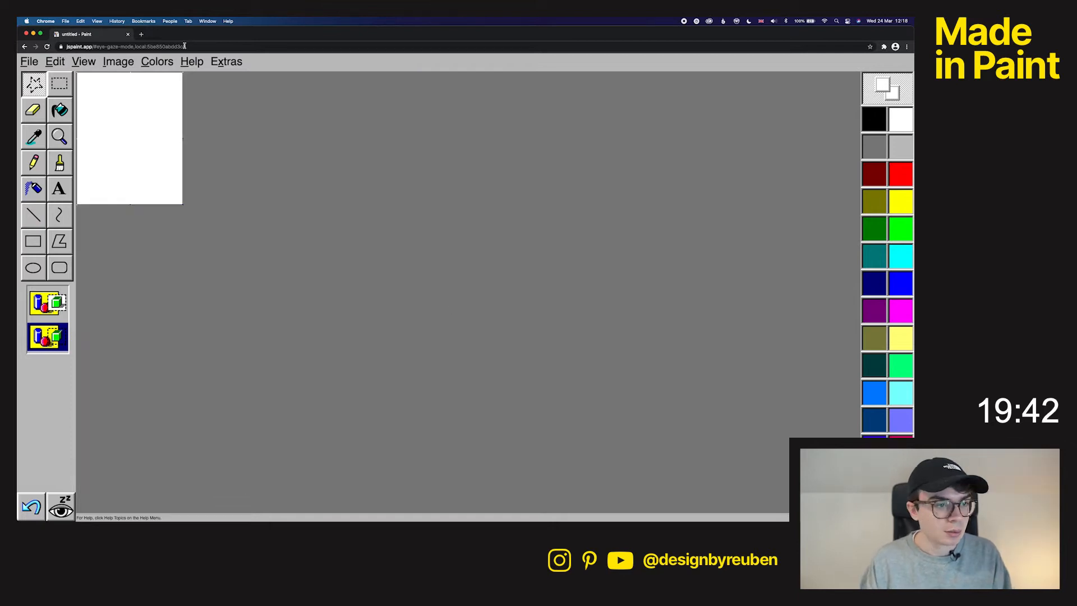
Paste a photo from the Downloads folder onto the canvas, choosing to crop it rather than enlarge the bitmap
{"action": "left_click", "coordinate": [115, 61]}
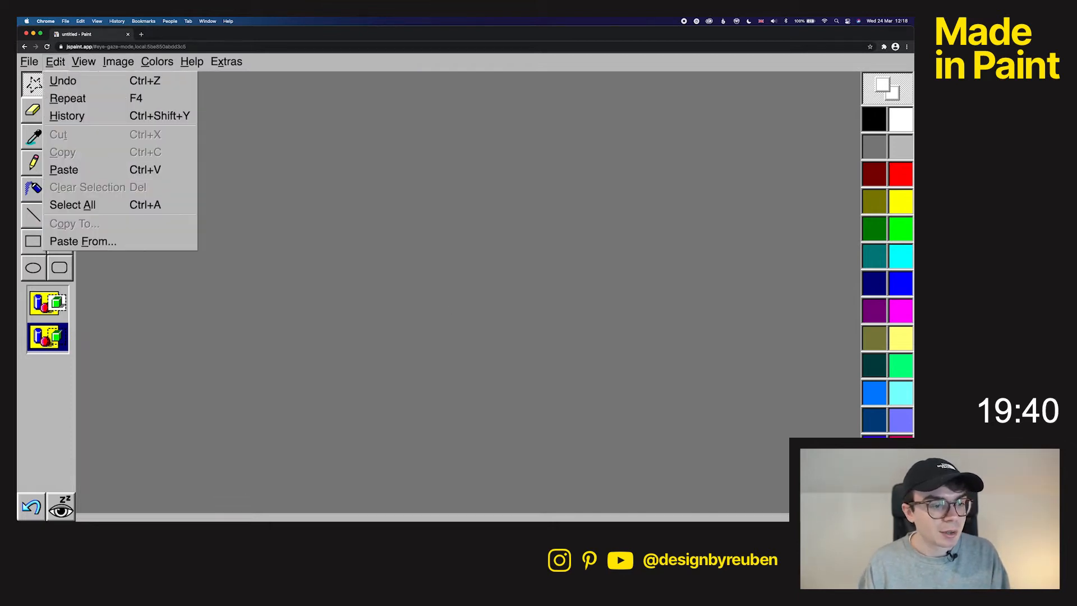
{"action": "left_click", "coordinate": [110, 241]}
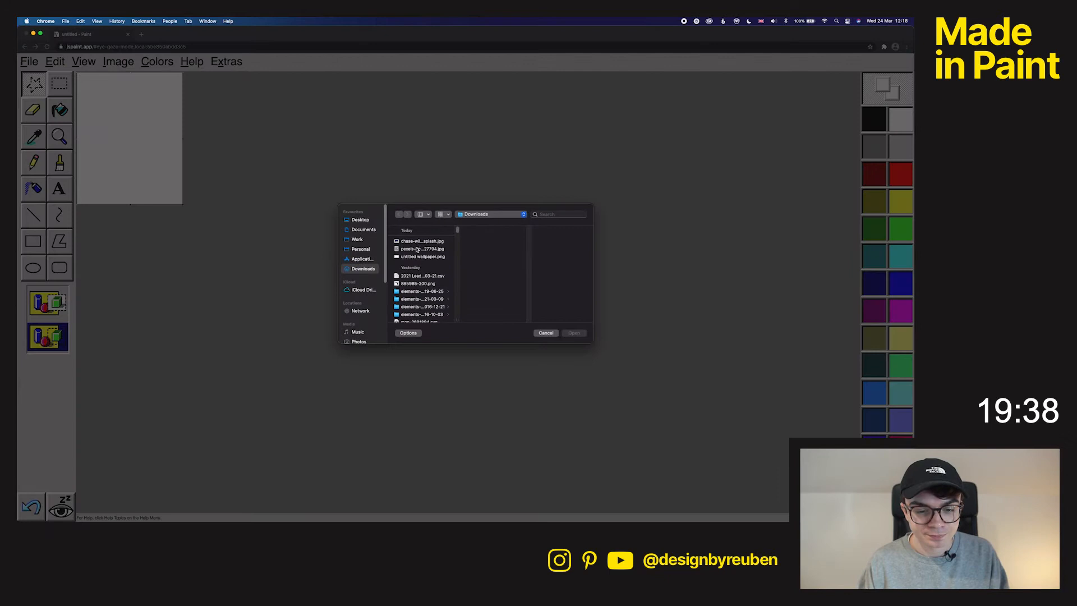
{"action": "left_click", "coordinate": [417, 241]}
{"action": "left_click", "coordinate": [418, 249]}
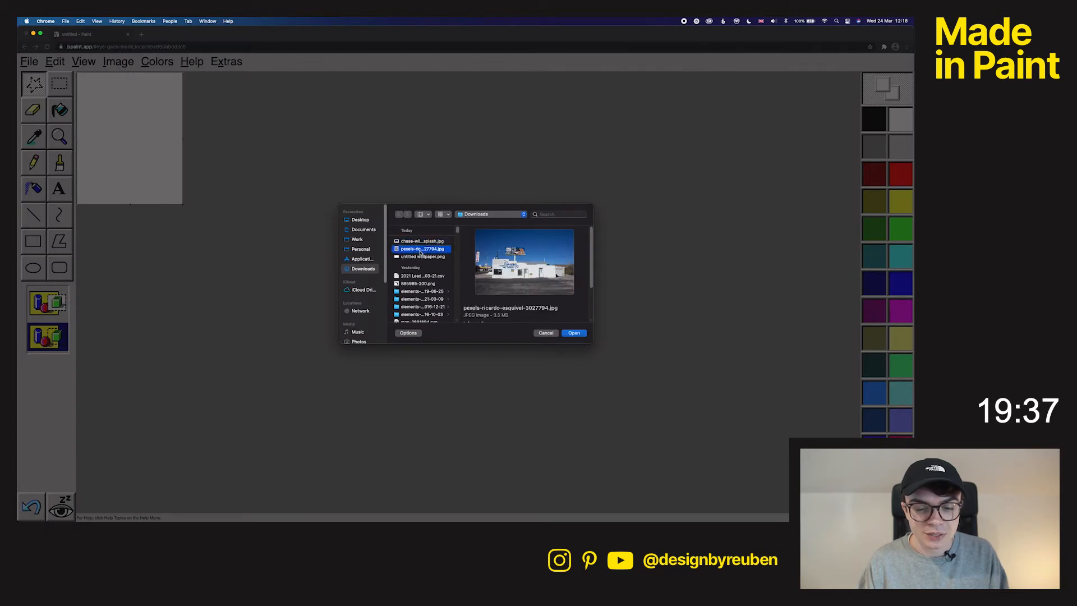
{"action": "left_click", "coordinate": [576, 334]}
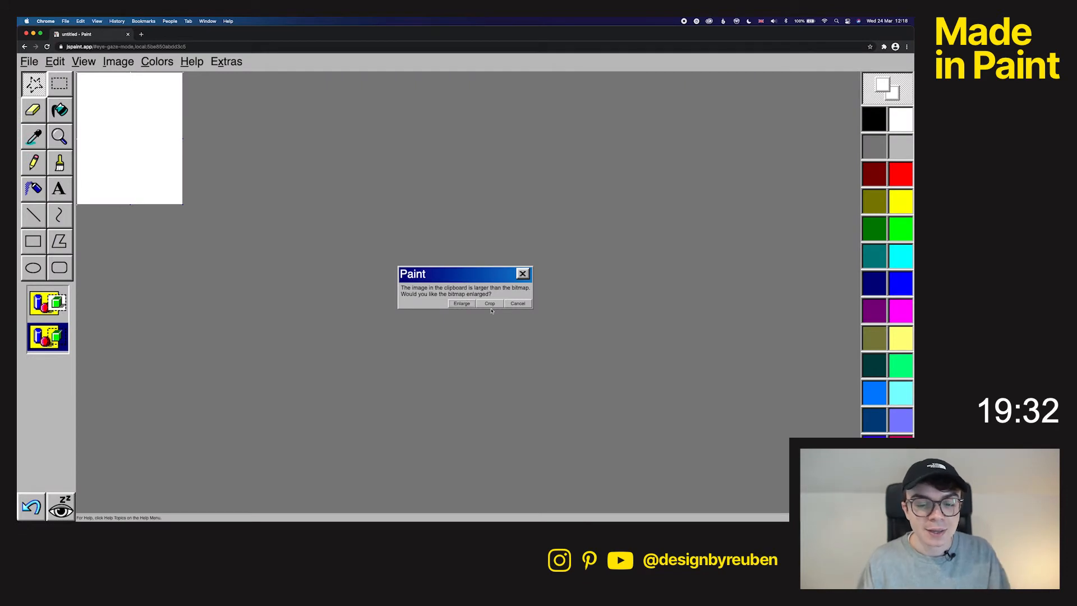
{"action": "left_click", "coordinate": [489, 304]}
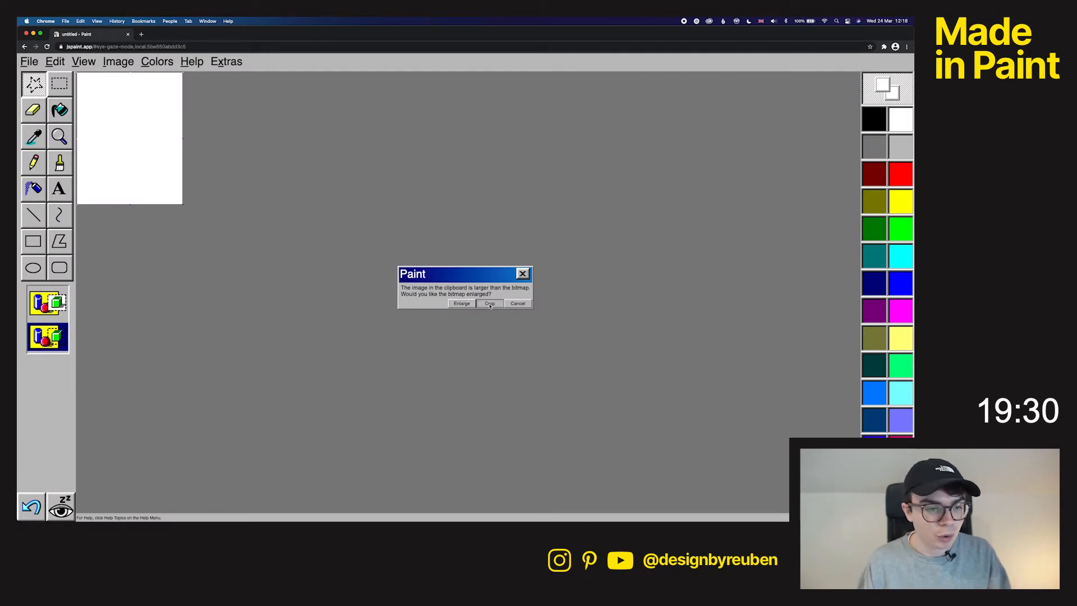
Scale down and position the pasted café photo so it fills the canvas, place it and ignore the storage error
{"action": "left_click_drag", "start_coordinate": [355, 491], "coordinate": [250, 361]}
{"action": "left_click_drag", "start_coordinate": [160, 229], "coordinate": [184, 256]}
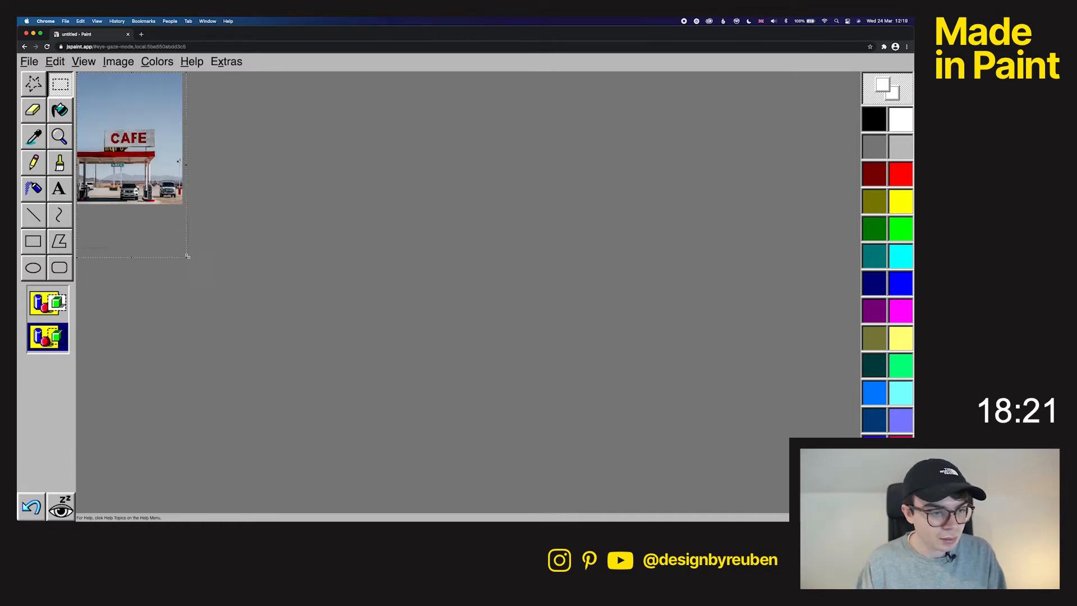
{"action": "left_click_drag", "start_coordinate": [188, 256], "coordinate": [186, 245]}
{"action": "left_click_drag", "start_coordinate": [162, 209], "coordinate": [186, 234]}
{"action": "left_click_drag", "start_coordinate": [167, 174], "coordinate": [167, 178]}
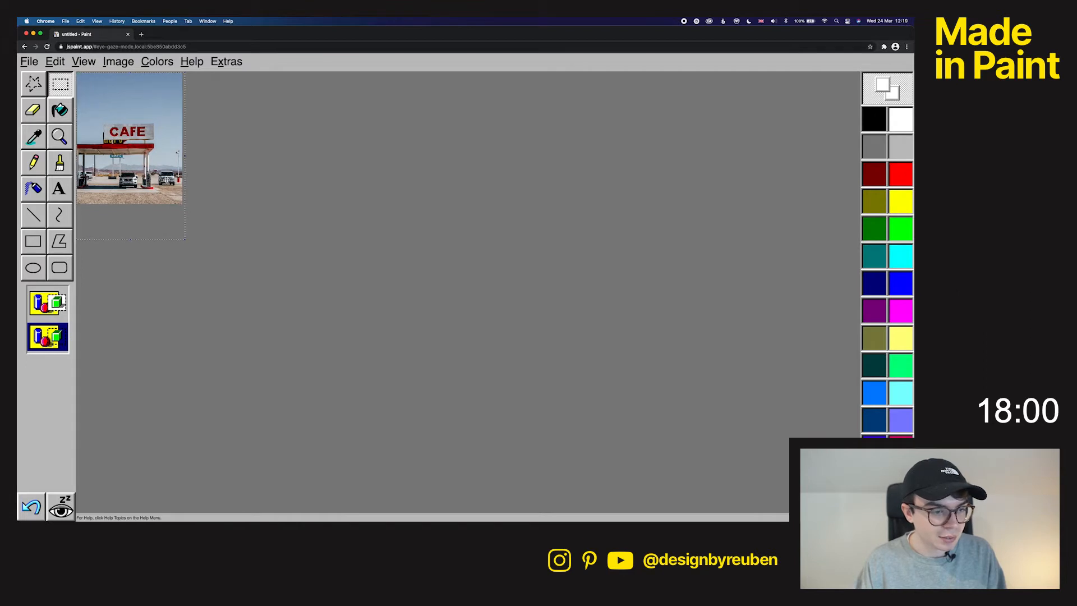
{"action": "left_click", "coordinate": [233, 250]}
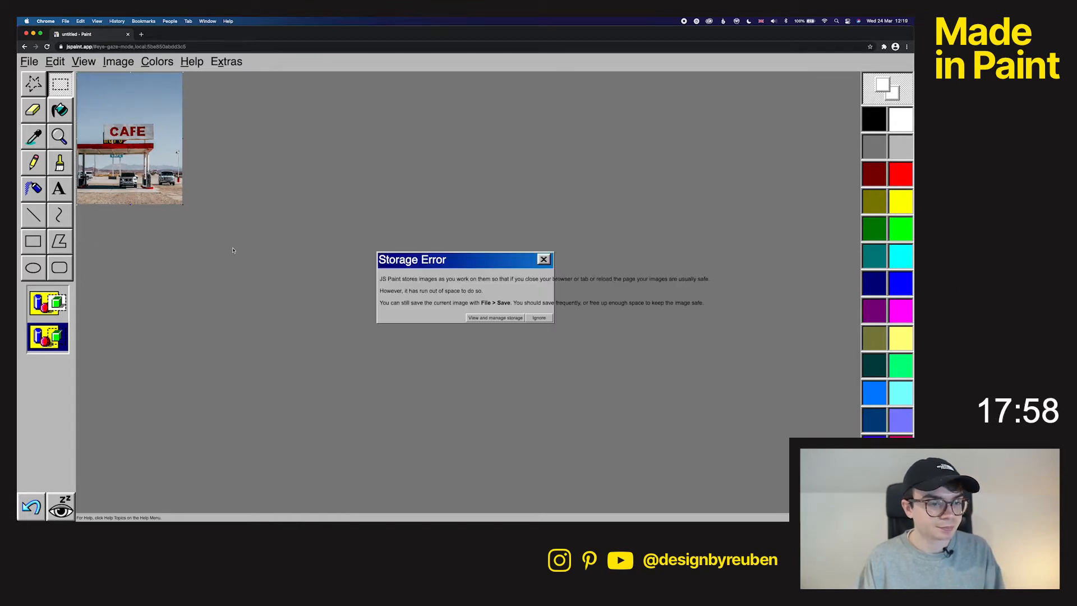
{"action": "left_click", "coordinate": [537, 317]}
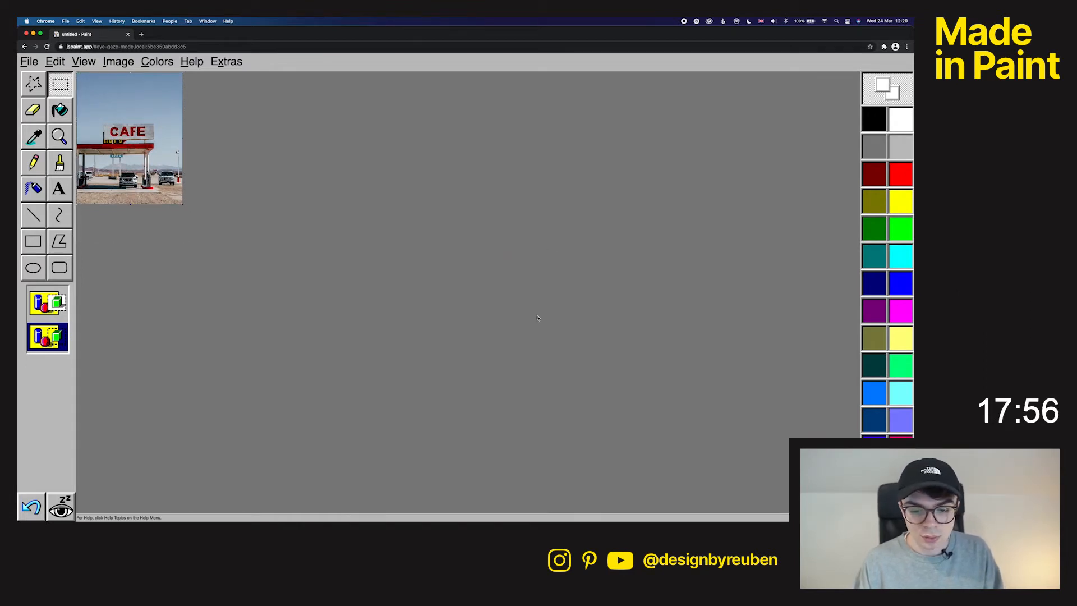
Fit the picture to the window and choose the Brush tool with the largest square tip
{"action": "left_click", "coordinate": [111, 63]}
{"action": "mouse_move", "coordinate": [84, 61]}
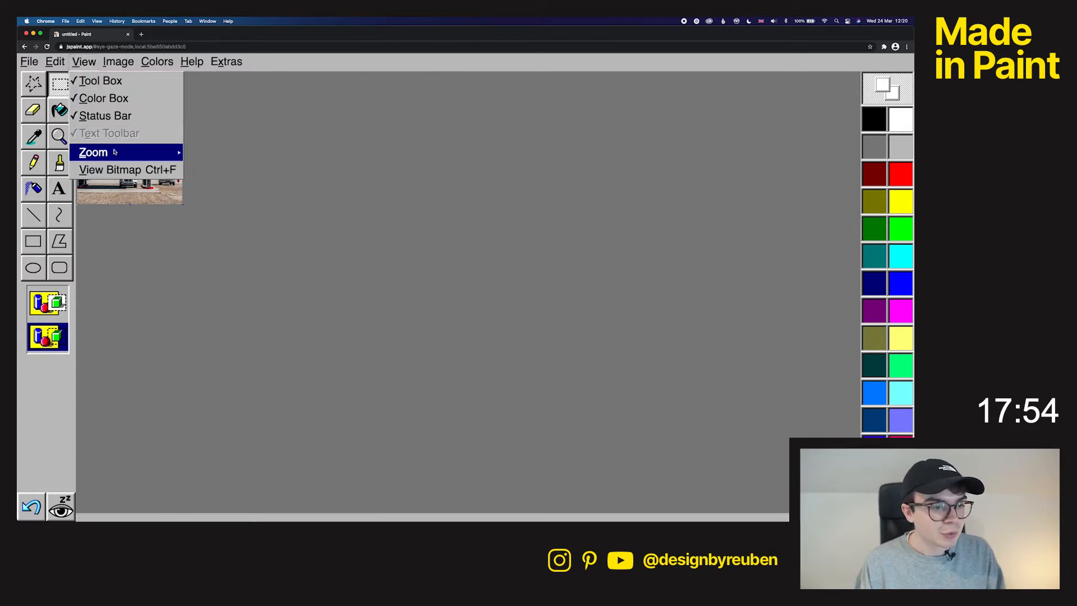
{"action": "mouse_move", "coordinate": [93, 152]}
{"action": "left_click", "coordinate": [241, 188]}
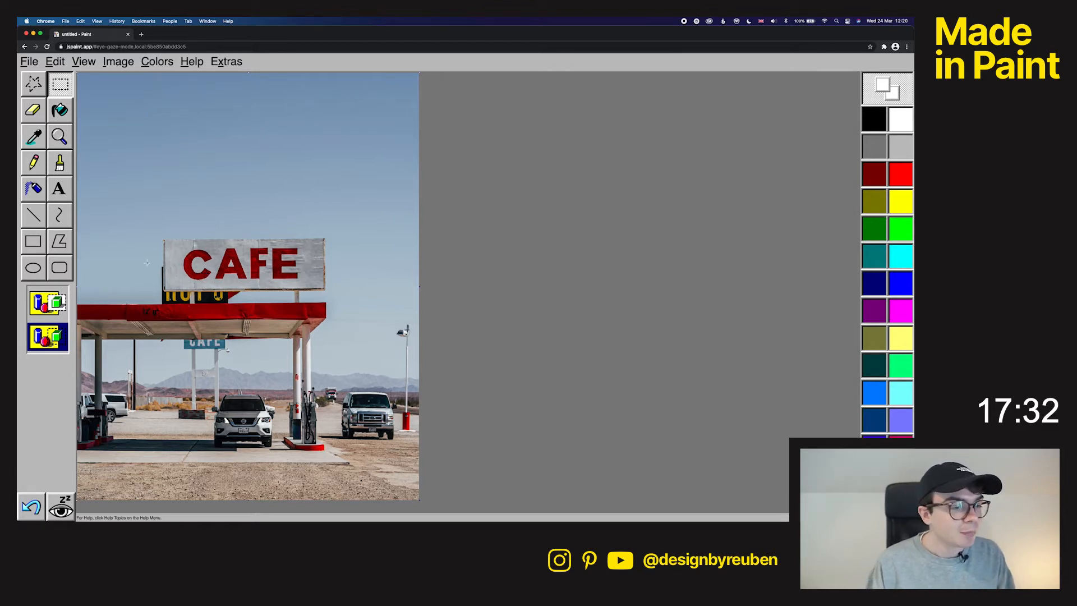
{"action": "left_click", "coordinate": [60, 162]}
{"action": "left_click", "coordinate": [33, 311]}
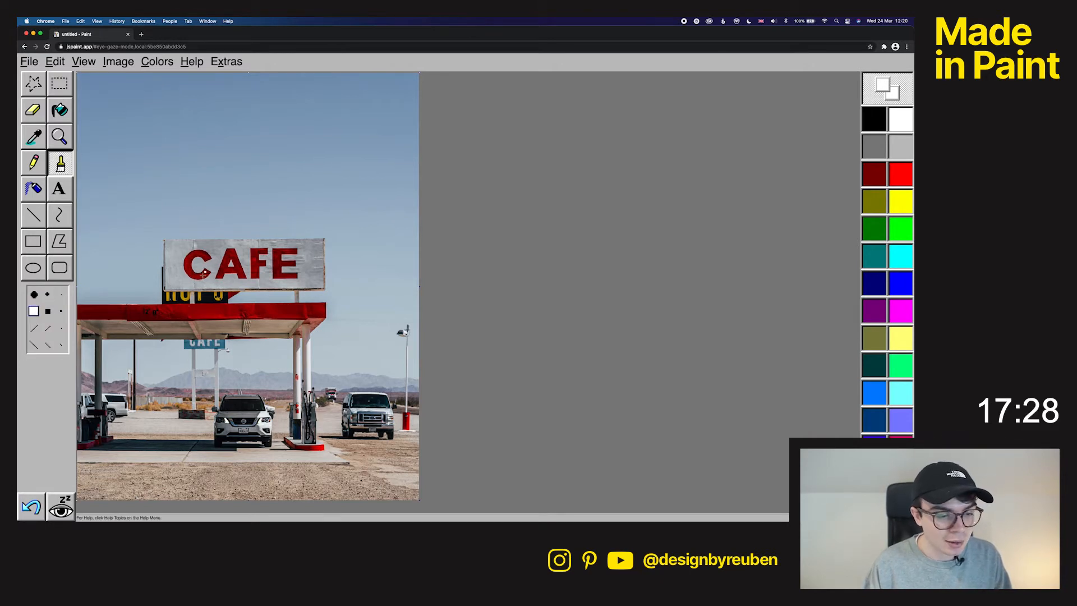
Enlarge the picture to Large Size around the lettering of the white CAFE sign
{"action": "left_click", "coordinate": [83, 61]}
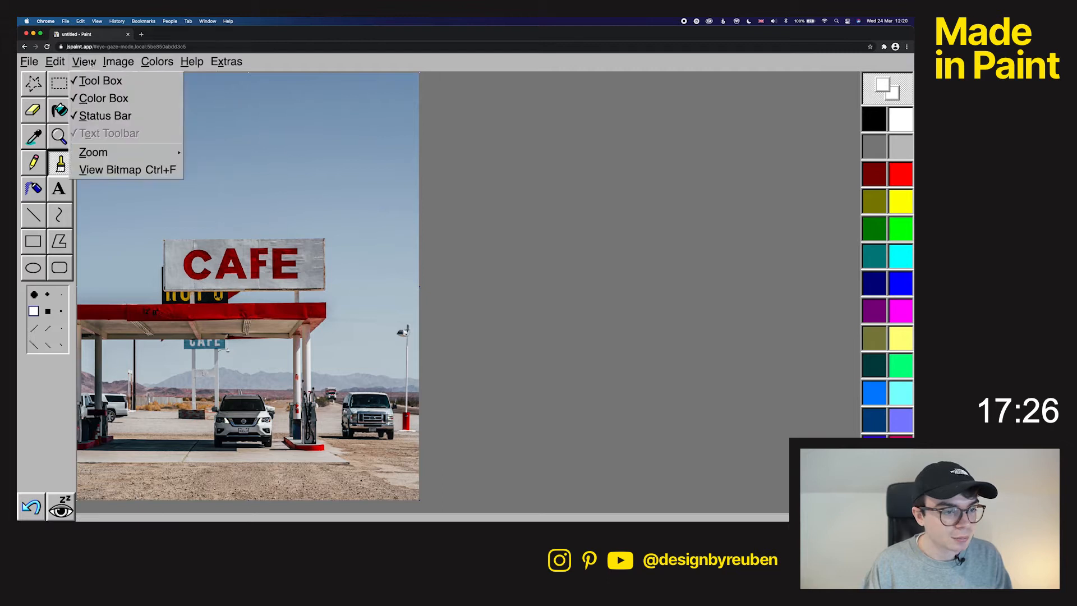
{"action": "mouse_move", "coordinate": [112, 152]}
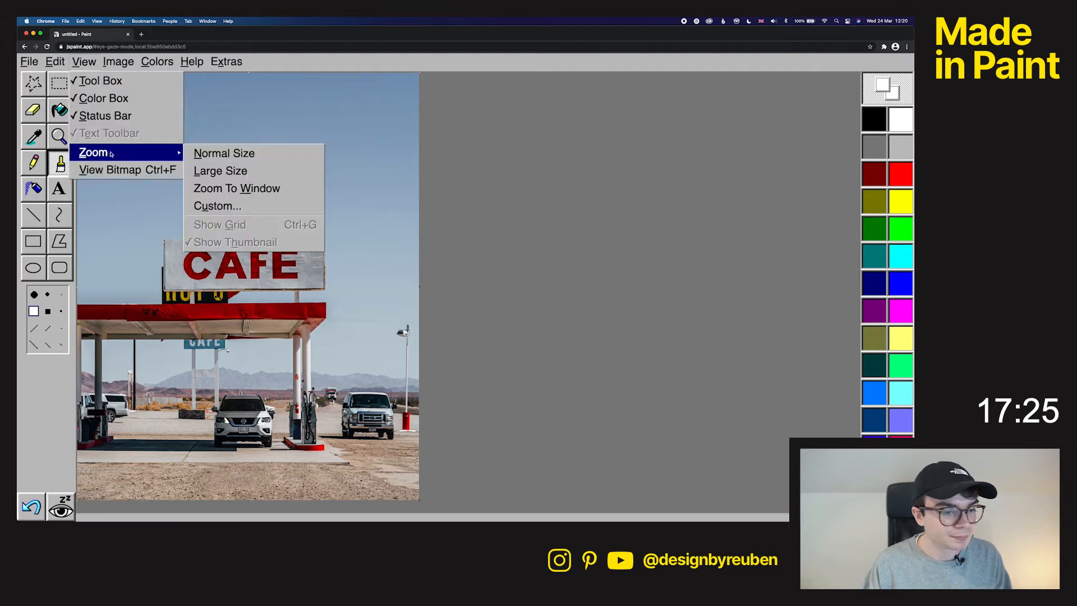
{"action": "left_click", "coordinate": [247, 177]}
{"action": "scroll", "coordinate": [543, 348], "scroll_direction": "down", "scroll_amount": 5}
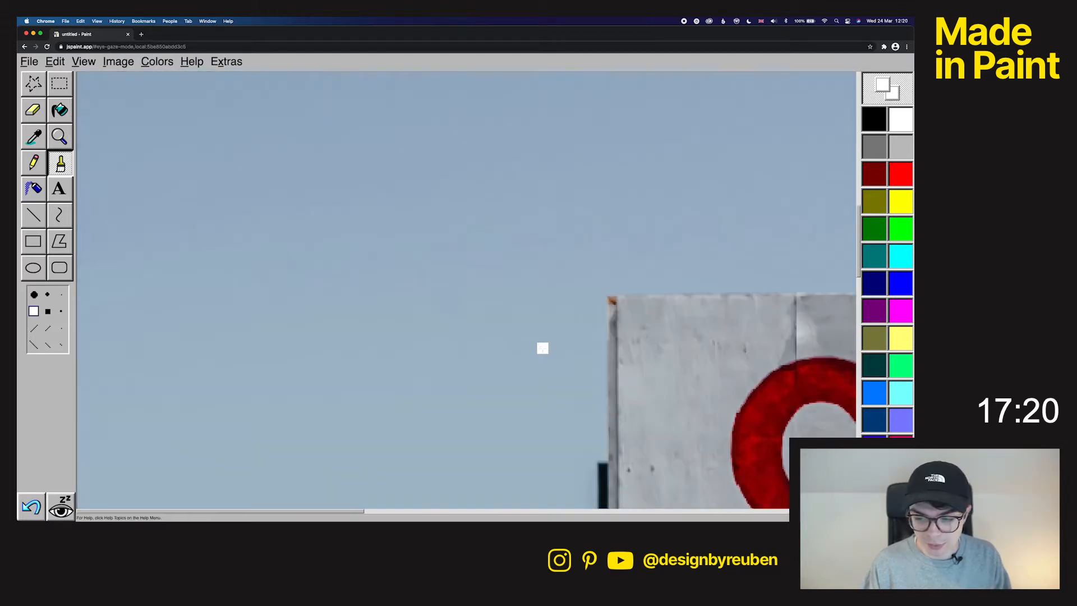
{"action": "scroll", "coordinate": [531, 347], "scroll_direction": "right", "scroll_amount": 3}
{"action": "scroll", "coordinate": [531, 346], "scroll_direction": "right", "scroll_amount": 3}
{"action": "scroll", "coordinate": [525, 344], "scroll_direction": "down", "scroll_amount": 5}
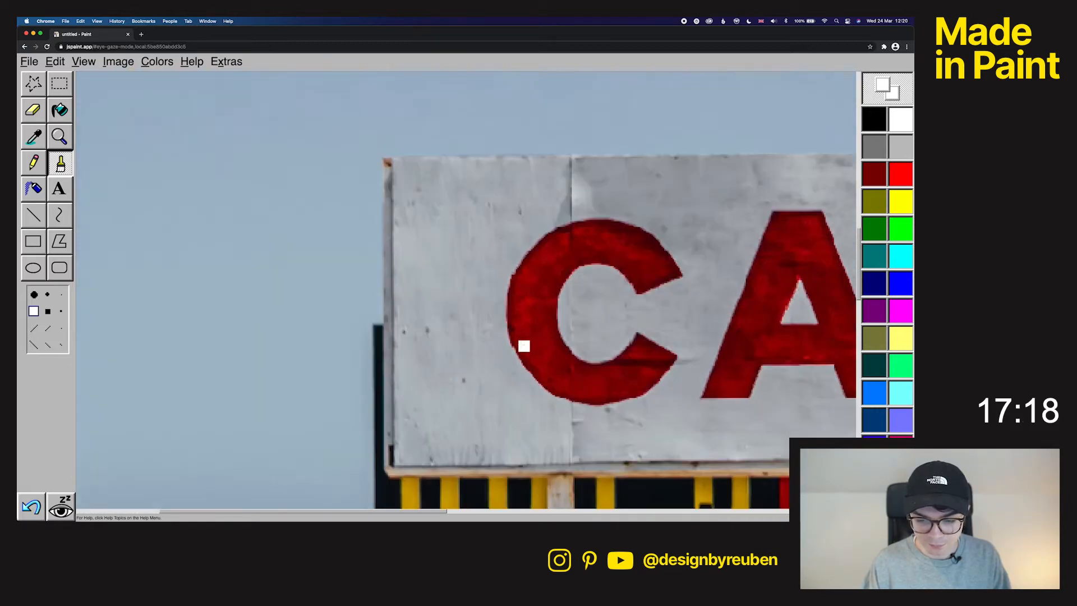
{"action": "scroll", "coordinate": [515, 344], "scroll_direction": "right", "scroll_amount": 3}
{"action": "scroll", "coordinate": [513, 343], "scroll_direction": "right", "scroll_amount": 3}
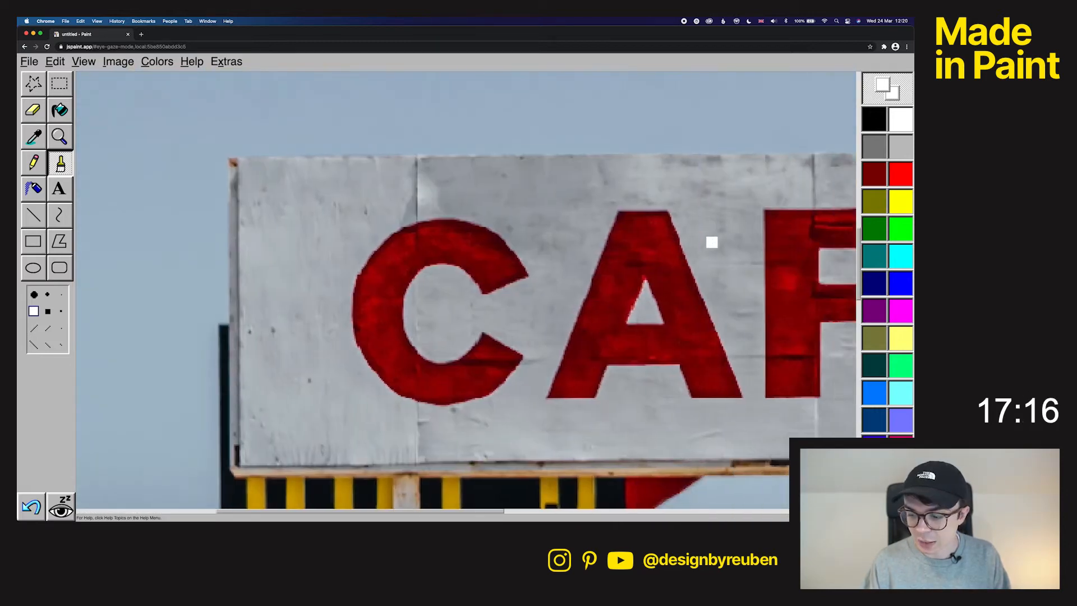
{"action": "left_click", "coordinate": [157, 61]}
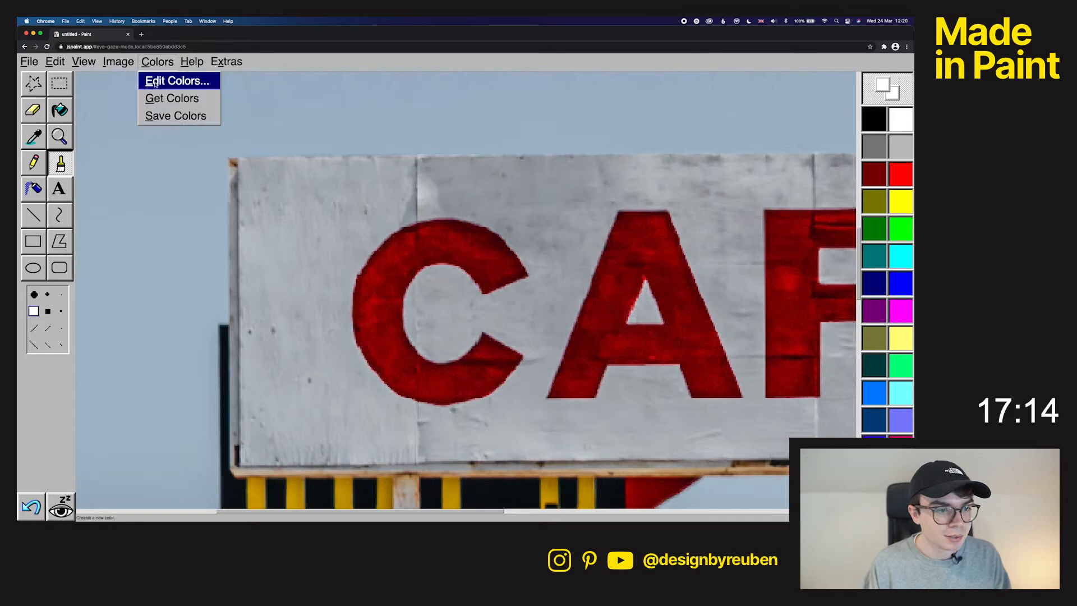
{"action": "left_click", "coordinate": [168, 80]}
{"action": "left_click_drag", "start_coordinate": [416, 69], "coordinate": [502, 74]}
{"action": "left_click", "coordinate": [715, 68]}
Sample the sign's light grey beside the letter C and paint over the whole red C with the square brush
{"action": "left_click", "coordinate": [34, 137]}
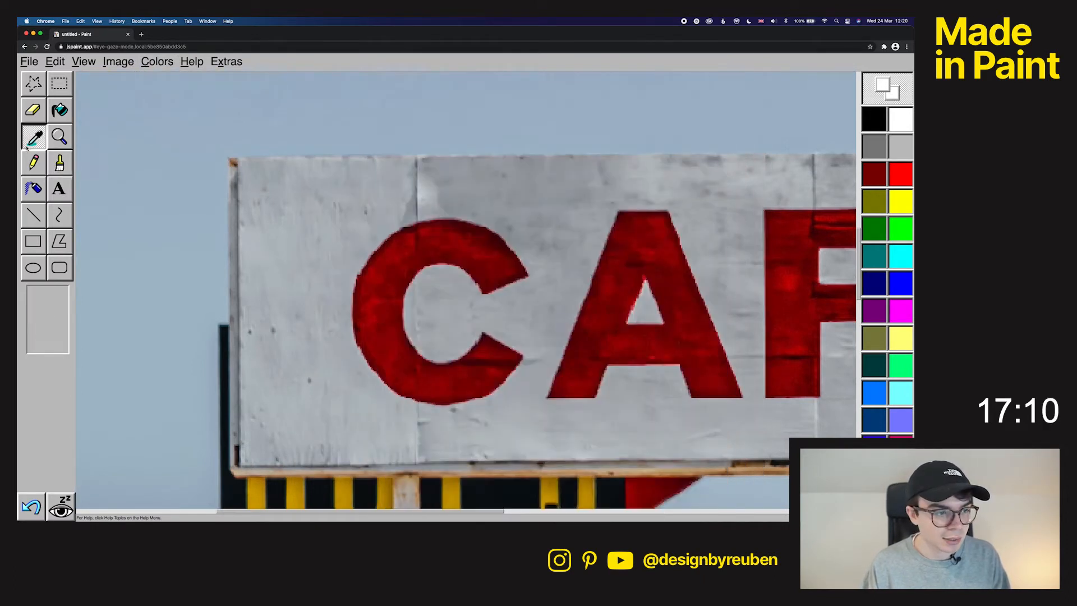
{"action": "left_click", "coordinate": [339, 323]}
{"action": "mouse_move", "coordinate": [391, 343]}
{"action": "left_mouse_down"}
{"action": "mouse_move", "coordinate": [362, 344]}
{"action": "mouse_move", "coordinate": [355, 286]}
{"action": "mouse_move", "coordinate": [367, 359]}
{"action": "mouse_move", "coordinate": [411, 398]}
{"action": "mouse_move", "coordinate": [374, 350]}
{"action": "left_mouse_up"}
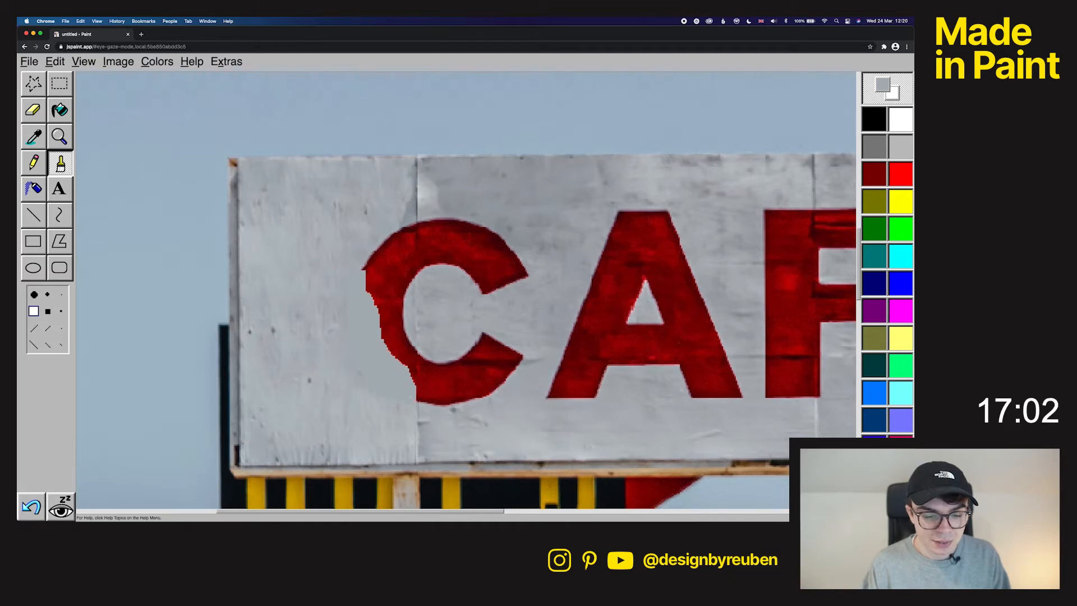
{"action": "mouse_move", "coordinate": [364, 264]}
{"action": "left_mouse_down"}
{"action": "mouse_move", "coordinate": [390, 352]}
{"action": "mouse_move", "coordinate": [374, 242]}
{"action": "mouse_move", "coordinate": [401, 227]}
{"action": "left_mouse_up"}
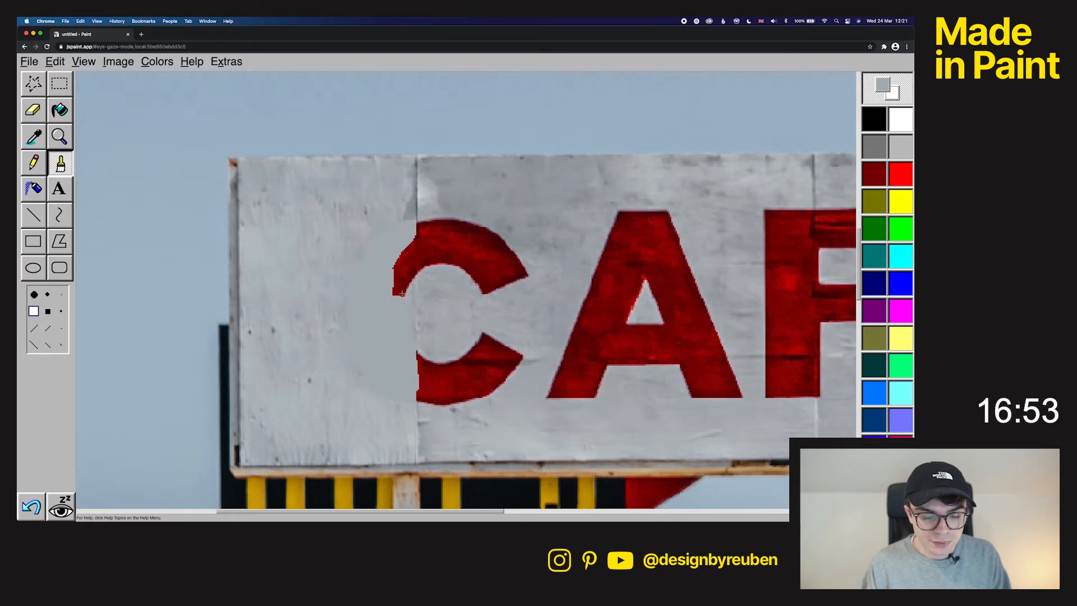
{"action": "mouse_move", "coordinate": [402, 293]}
{"action": "left_mouse_down"}
{"action": "mouse_move", "coordinate": [429, 402]}
{"action": "mouse_move", "coordinate": [429, 359]}
{"action": "mouse_move", "coordinate": [435, 399]}
{"action": "mouse_move", "coordinate": [475, 394]}
{"action": "mouse_move", "coordinate": [521, 357]}
{"action": "mouse_move", "coordinate": [443, 384]}
{"action": "mouse_move", "coordinate": [447, 365]}
{"action": "mouse_move", "coordinate": [464, 361]}
{"action": "mouse_move", "coordinate": [471, 376]}
{"action": "mouse_move", "coordinate": [482, 345]}
{"action": "mouse_move", "coordinate": [502, 359]}
{"action": "left_mouse_up"}
{"action": "mouse_move", "coordinate": [395, 288]}
{"action": "left_mouse_down"}
{"action": "mouse_move", "coordinate": [401, 259]}
{"action": "mouse_move", "coordinate": [408, 283]}
{"action": "mouse_move", "coordinate": [416, 233]}
{"action": "mouse_move", "coordinate": [421, 270]}
{"action": "mouse_move", "coordinate": [424, 222]}
{"action": "mouse_move", "coordinate": [428, 266]}
{"action": "mouse_move", "coordinate": [431, 221]}
{"action": "mouse_move", "coordinate": [429, 262]}
{"action": "mouse_move", "coordinate": [435, 233]}
{"action": "mouse_move", "coordinate": [435, 261]}
{"action": "mouse_move", "coordinate": [483, 292]}
{"action": "mouse_move", "coordinate": [522, 279]}
{"action": "mouse_move", "coordinate": [517, 259]}
{"action": "mouse_move", "coordinate": [471, 263]}
{"action": "mouse_move", "coordinate": [516, 250]}
{"action": "mouse_move", "coordinate": [455, 255]}
{"action": "mouse_move", "coordinate": [499, 241]}
{"action": "mouse_move", "coordinate": [471, 236]}
{"action": "mouse_move", "coordinate": [445, 252]}
{"action": "mouse_move", "coordinate": [454, 236]}
{"action": "mouse_move", "coordinate": [474, 241]}
{"action": "mouse_move", "coordinate": [443, 227]}
{"action": "mouse_move", "coordinate": [508, 241]}
{"action": "mouse_move", "coordinate": [467, 232]}
{"action": "left_mouse_up"}
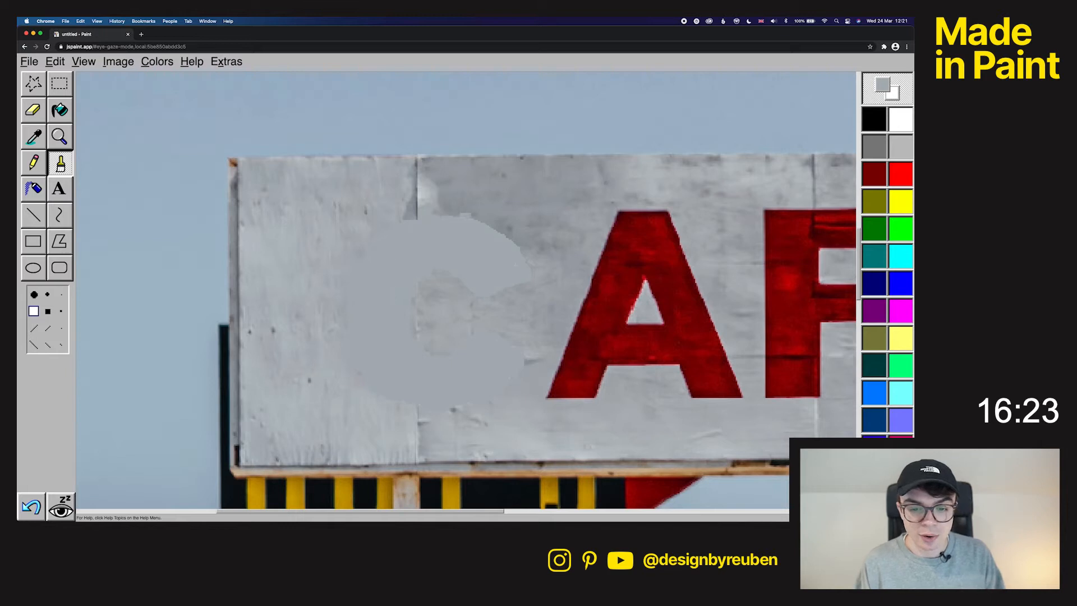
Paint over the red letter A on the sign with a matching grey
{"action": "scroll", "coordinate": [465, 331], "scroll_direction": "right", "scroll_amount": 3}
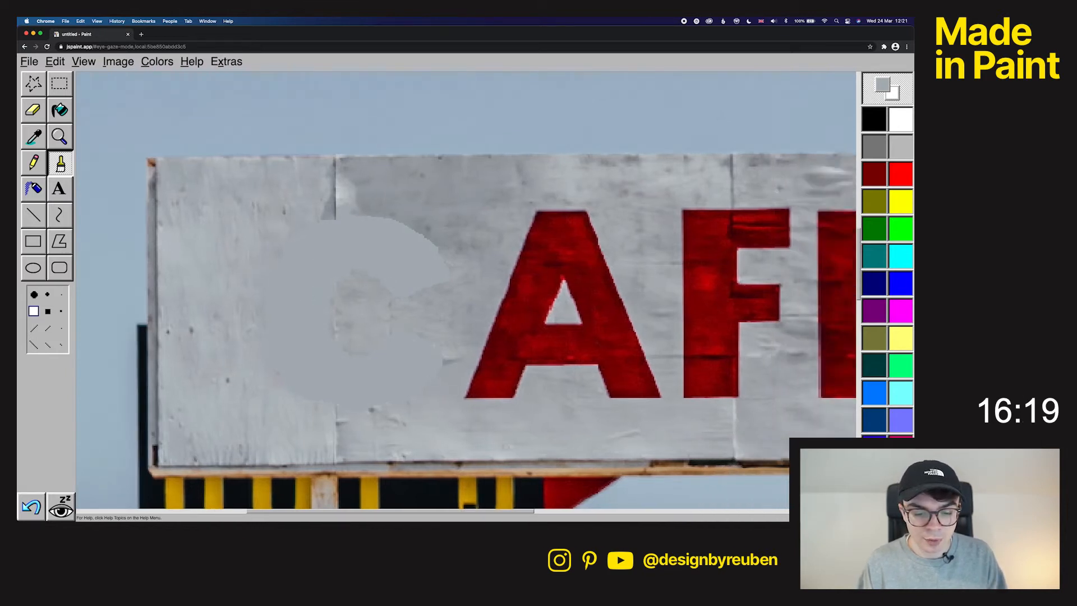
{"action": "left_click_drag", "start_coordinate": [470, 395], "coordinate": [512, 392]}
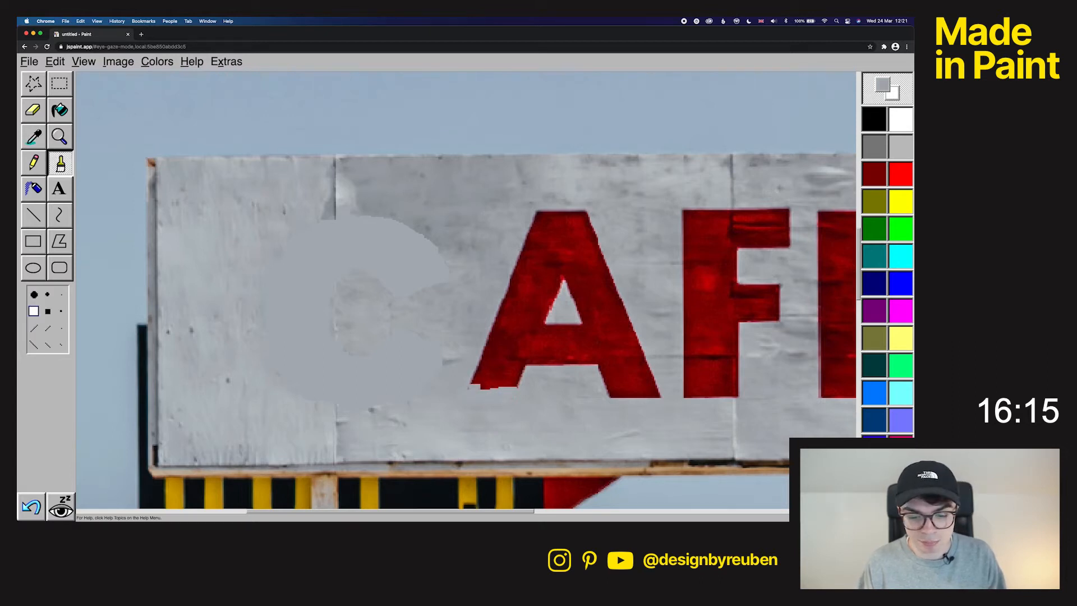
{"action": "mouse_move", "coordinate": [514, 388]}
{"action": "left_mouse_down"}
{"action": "mouse_move", "coordinate": [474, 386]}
{"action": "mouse_move", "coordinate": [516, 377]}
{"action": "mouse_move", "coordinate": [480, 375]}
{"action": "mouse_move", "coordinate": [522, 371]}
{"action": "mouse_move", "coordinate": [480, 359]}
{"action": "mouse_move", "coordinate": [513, 358]}
{"action": "mouse_move", "coordinate": [487, 328]}
{"action": "mouse_move", "coordinate": [516, 356]}
{"action": "mouse_move", "coordinate": [496, 321]}
{"action": "mouse_move", "coordinate": [532, 361]}
{"action": "mouse_move", "coordinate": [505, 280]}
{"action": "mouse_move", "coordinate": [530, 221]}
{"action": "mouse_move", "coordinate": [517, 300]}
{"action": "mouse_move", "coordinate": [507, 303]}
{"action": "mouse_move", "coordinate": [517, 328]}
{"action": "mouse_move", "coordinate": [565, 358]}
{"action": "mouse_move", "coordinate": [572, 328]}
{"action": "mouse_move", "coordinate": [589, 353]}
{"action": "mouse_move", "coordinate": [580, 326]}
{"action": "mouse_move", "coordinate": [605, 380]}
{"action": "left_mouse_up"}
{"action": "mouse_move", "coordinate": [656, 391]}
{"action": "left_mouse_down"}
{"action": "mouse_move", "coordinate": [621, 368]}
{"action": "mouse_move", "coordinate": [560, 280]}
{"action": "mouse_move", "coordinate": [556, 230]}
{"action": "mouse_move", "coordinate": [572, 217]}
{"action": "left_mouse_up"}
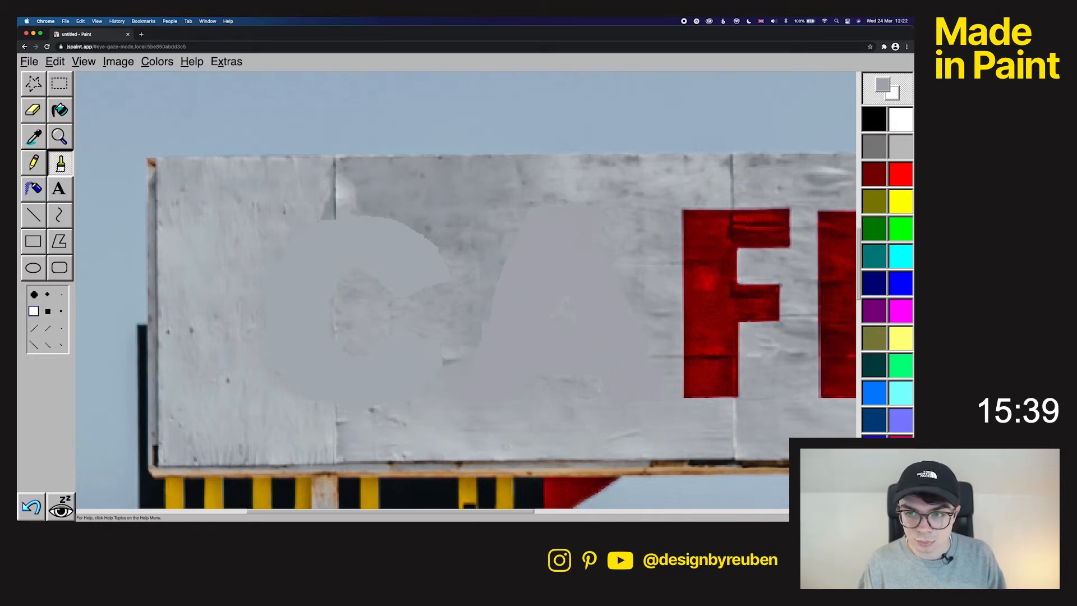
Paint over the red letters F and E on the sign with matching grey
{"action": "scroll", "coordinate": [561, 269], "scroll_direction": "right", "scroll_amount": 2}
{"action": "mouse_move", "coordinate": [547, 390]}
{"action": "left_mouse_down"}
{"action": "mouse_move", "coordinate": [558, 370]}
{"action": "mouse_move", "coordinate": [597, 393]}
{"action": "mouse_move", "coordinate": [577, 238]}
{"action": "mouse_move", "coordinate": [642, 222]}
{"action": "left_mouse_up"}
{"action": "scroll", "coordinate": [616, 235], "scroll_direction": "right", "scroll_amount": 3}
{"action": "mouse_move", "coordinate": [496, 211]}
{"action": "left_mouse_down"}
{"action": "mouse_move", "coordinate": [535, 210]}
{"action": "mouse_move", "coordinate": [494, 224]}
{"action": "mouse_move", "coordinate": [495, 283]}
{"action": "mouse_move", "coordinate": [620, 307]}
{"action": "mouse_move", "coordinate": [498, 298]}
{"action": "mouse_move", "coordinate": [503, 316]}
{"action": "mouse_move", "coordinate": [489, 321]}
{"action": "mouse_move", "coordinate": [534, 323]}
{"action": "mouse_move", "coordinate": [519, 328]}
{"action": "mouse_move", "coordinate": [541, 344]}
{"action": "mouse_move", "coordinate": [471, 358]}
{"action": "mouse_move", "coordinate": [561, 364]}
{"action": "mouse_move", "coordinate": [491, 395]}
{"action": "mouse_move", "coordinate": [508, 375]}
{"action": "mouse_move", "coordinate": [519, 386]}
{"action": "mouse_move", "coordinate": [645, 388]}
{"action": "mouse_move", "coordinate": [651, 363]}
{"action": "left_mouse_up"}
{"action": "scroll", "coordinate": [645, 365], "scroll_direction": "left", "scroll_amount": 5}
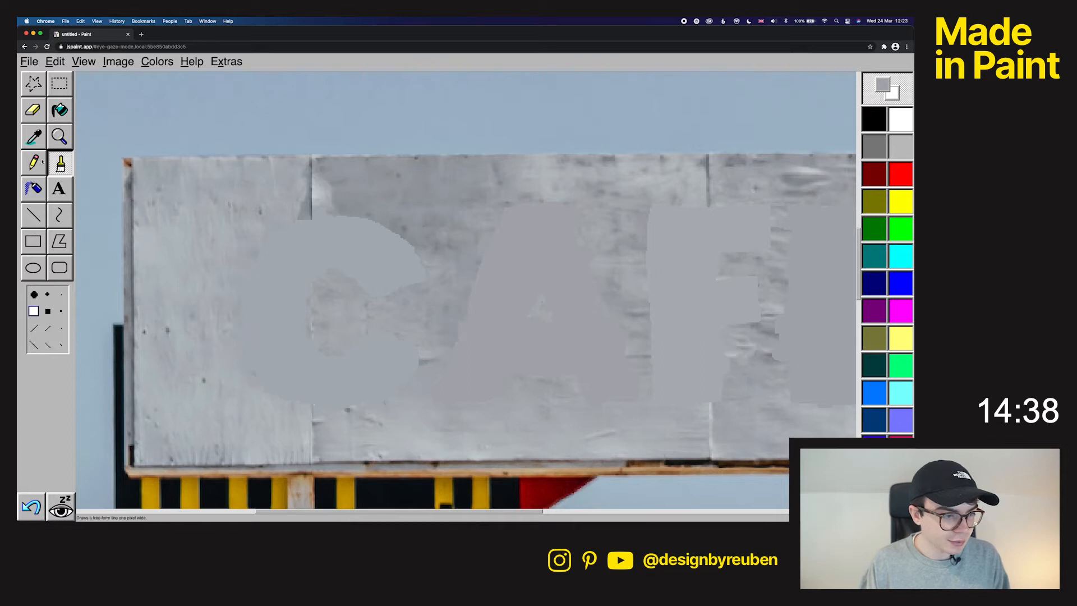
Spray grey texture with the smallest Airbrush over the edges of the painted-out C to blend it in
{"action": "left_click", "coordinate": [34, 189]}
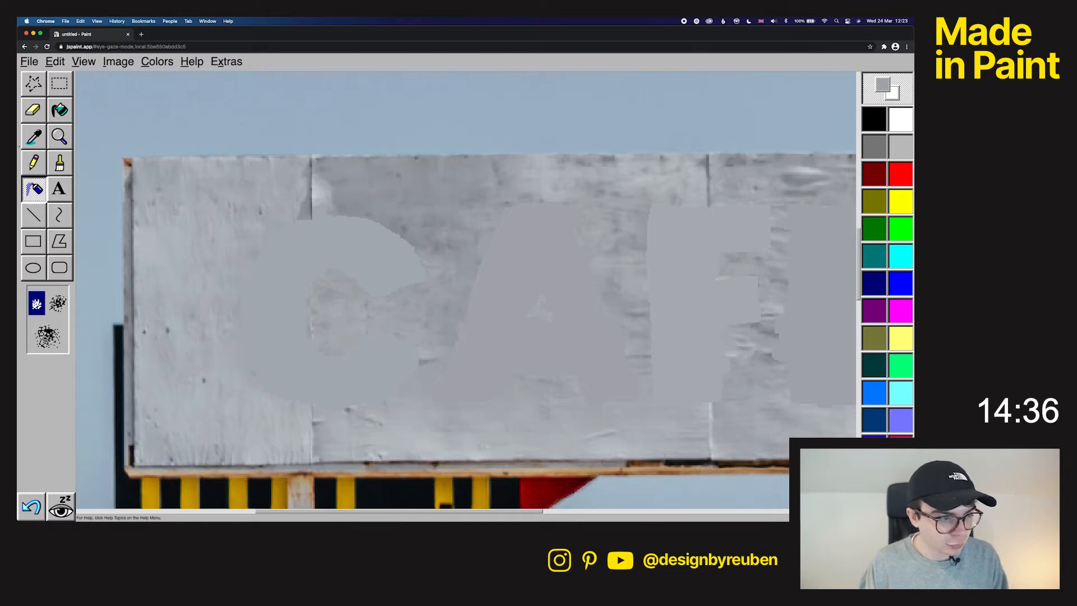
{"action": "mouse_move", "coordinate": [386, 240]}
{"action": "left_mouse_down"}
{"action": "mouse_move", "coordinate": [325, 227]}
{"action": "mouse_move", "coordinate": [403, 253]}
{"action": "left_mouse_up"}
{"action": "left_click_drag", "start_coordinate": [416, 360], "coordinate": [353, 342]}
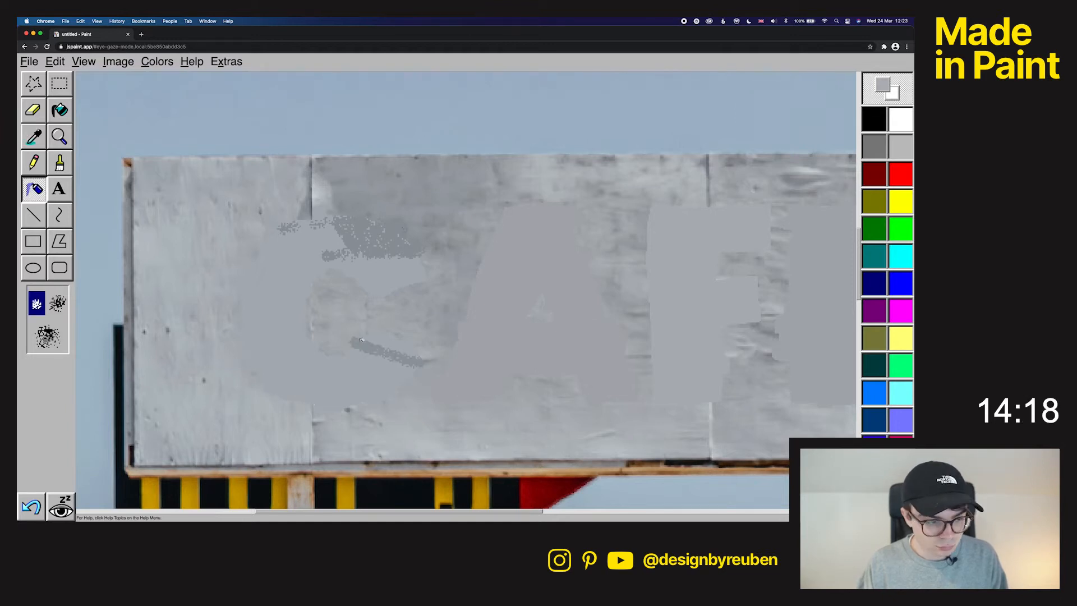
Sample the dark panel seam's colour and redraw both vertical seams down the full height of the sign with straight lines
{"action": "key", "text": "i"}
{"action": "left_click", "coordinate": [313, 205]}
{"action": "left_click", "coordinate": [34, 215]}
{"action": "left_click_drag", "start_coordinate": [312, 159], "coordinate": [311, 464]}
{"action": "left_click_drag", "start_coordinate": [707, 154], "coordinate": [711, 460]}
{"action": "scroll", "coordinate": [623, 378], "scroll_direction": "right", "scroll_amount": 3}
{"action": "scroll", "coordinate": [624, 379], "scroll_direction": "left", "scroll_amount": 3}
Blend the edges of the painted-out A with sprayed grey texture and a thin horizontal grey line between the A and F
{"action": "key", "text": "a"}
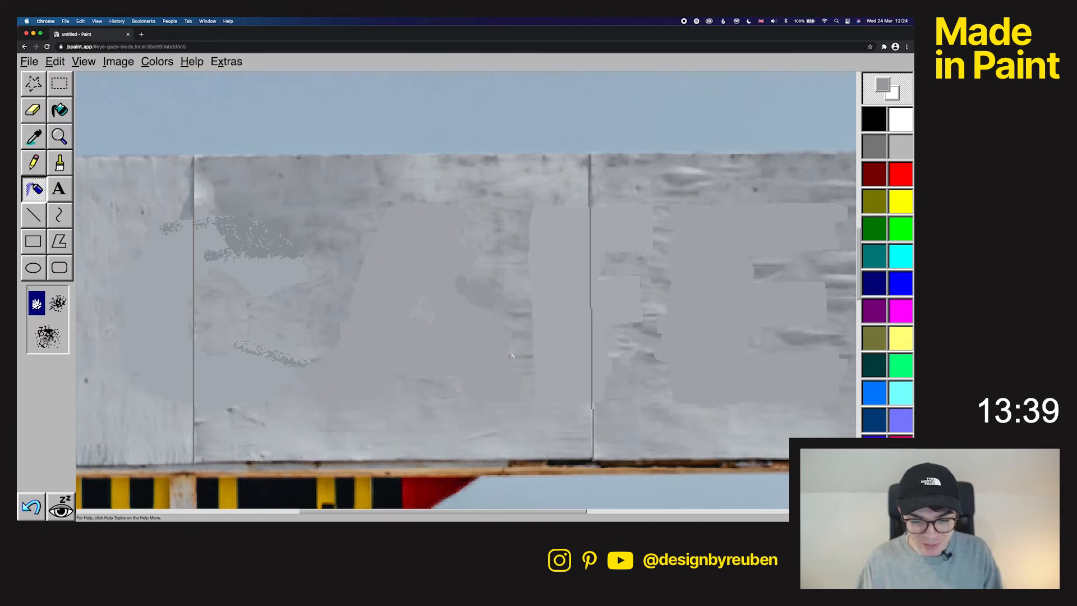
{"action": "left_click", "coordinate": [34, 241]}
{"action": "left_click", "coordinate": [38, 217]}
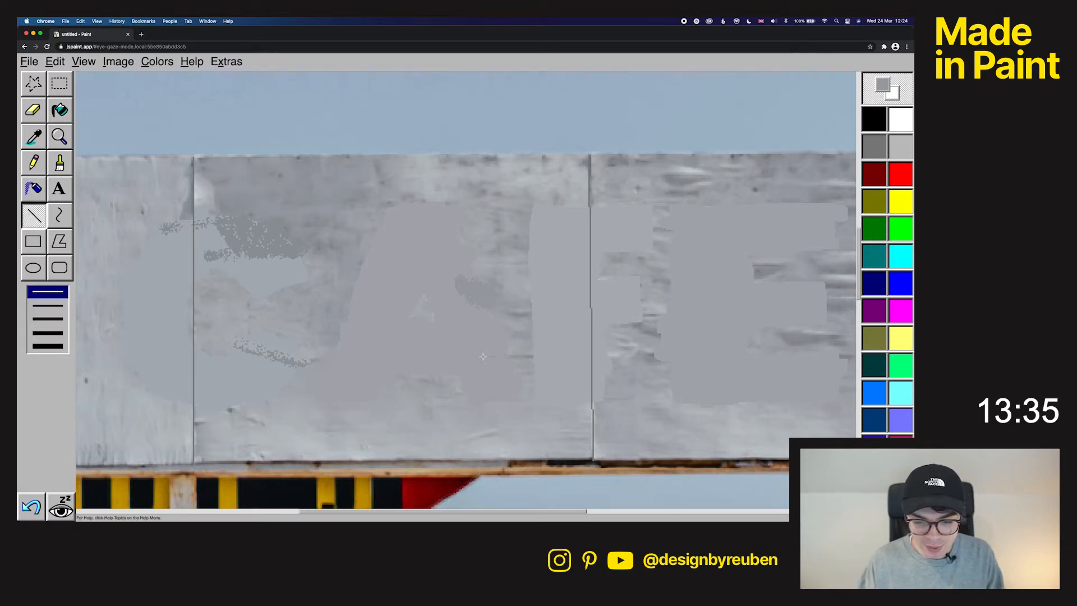
{"action": "left_click_drag", "start_coordinate": [519, 355], "coordinate": [477, 355]}
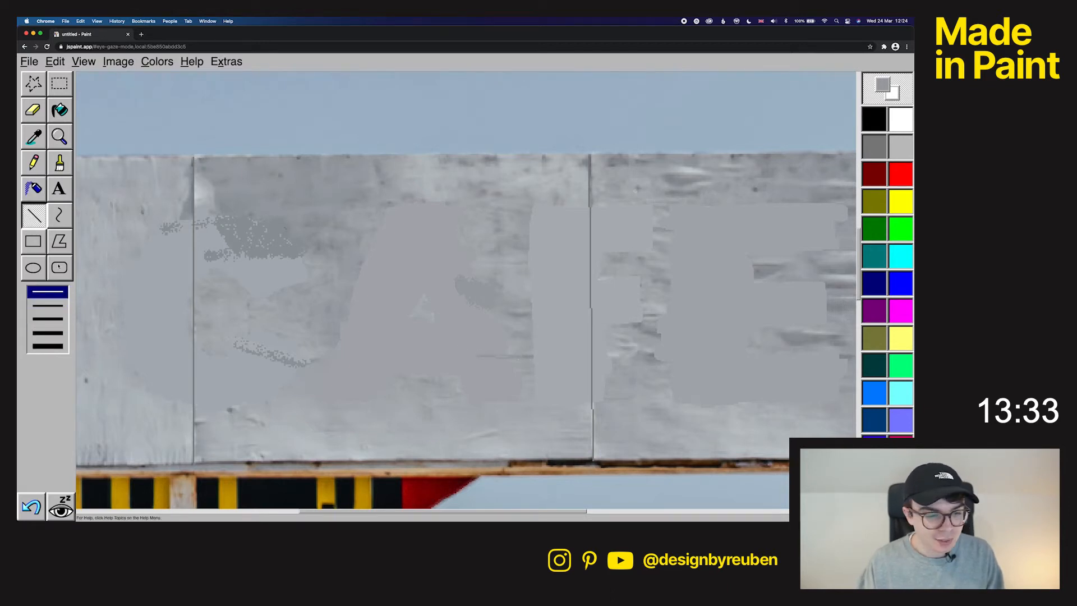
{"action": "left_click", "coordinate": [34, 188]}
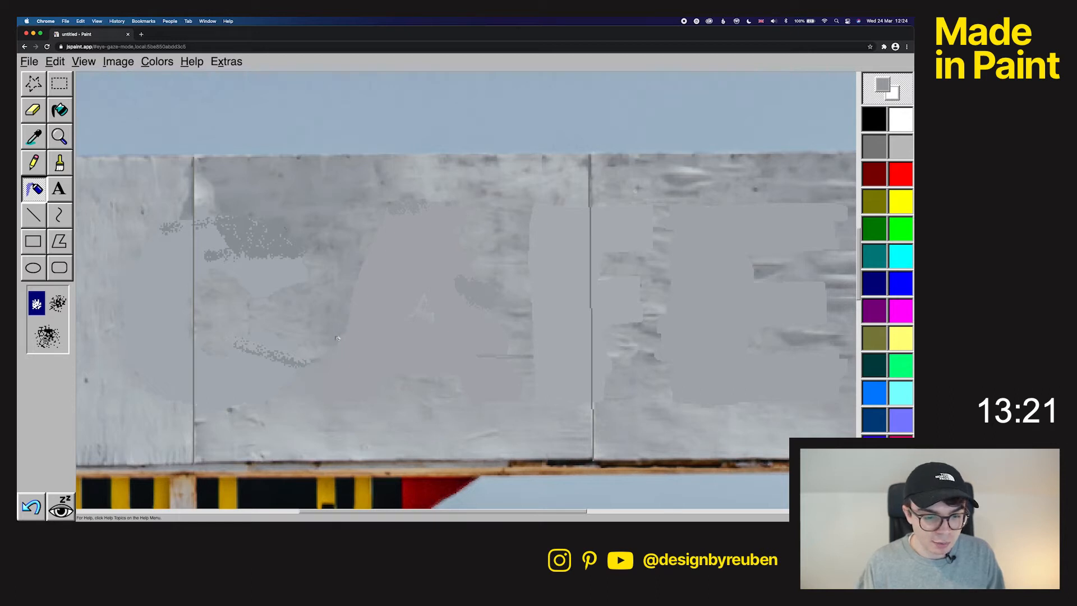
Sample darker and lighter greys from the boards and spray them over the edges between the painted-out F and E
{"action": "left_click", "coordinate": [33, 136]}
{"action": "left_click", "coordinate": [661, 229]}
{"action": "left_click_drag", "start_coordinate": [612, 241], "coordinate": [657, 233]}
{"action": "left_click_drag", "start_coordinate": [611, 318], "coordinate": [657, 333]}
{"action": "left_click_drag", "start_coordinate": [637, 356], "coordinate": [668, 356]}
{"action": "left_click", "coordinate": [33, 137]}
{"action": "left_click", "coordinate": [623, 346]}
{"action": "left_click_drag", "start_coordinate": [631, 315], "coordinate": [653, 316]}
{"action": "left_click_drag", "start_coordinate": [670, 355], "coordinate": [625, 353]}
{"action": "scroll", "coordinate": [644, 366], "scroll_direction": "right", "scroll_amount": 2}
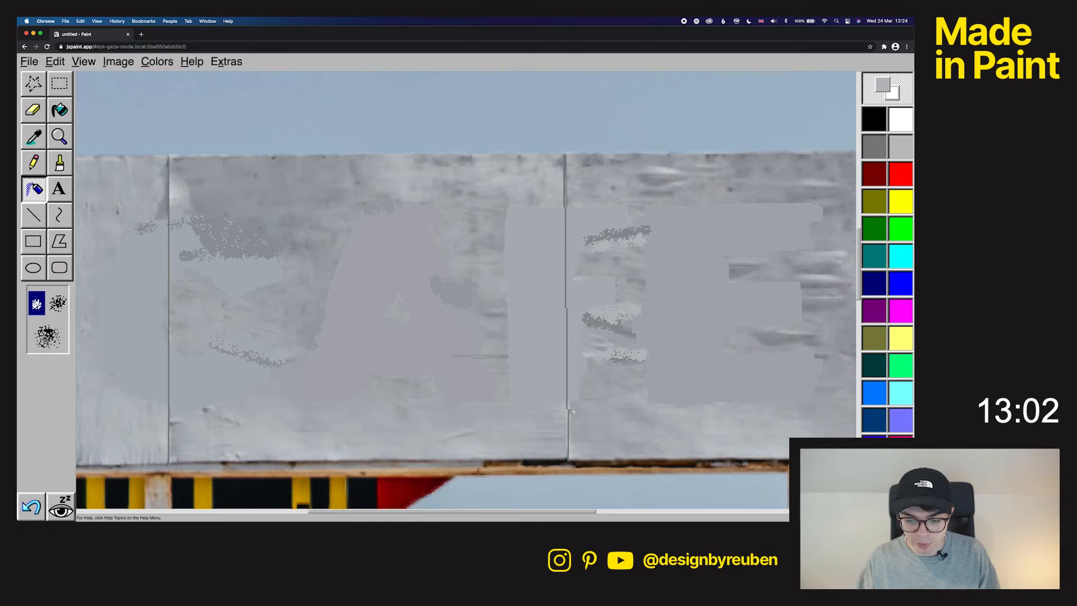
{"action": "scroll", "coordinate": [570, 412], "scroll_direction": "right", "scroll_amount": 2}
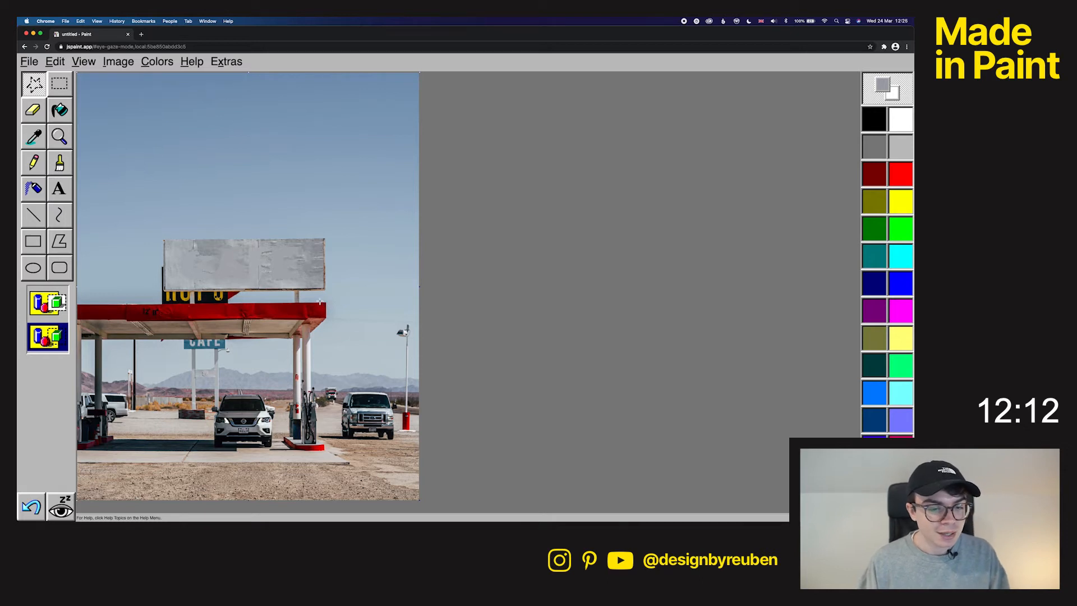
{"action": "left_click", "coordinate": [59, 163]}
{"action": "left_click", "coordinate": [83, 62]}
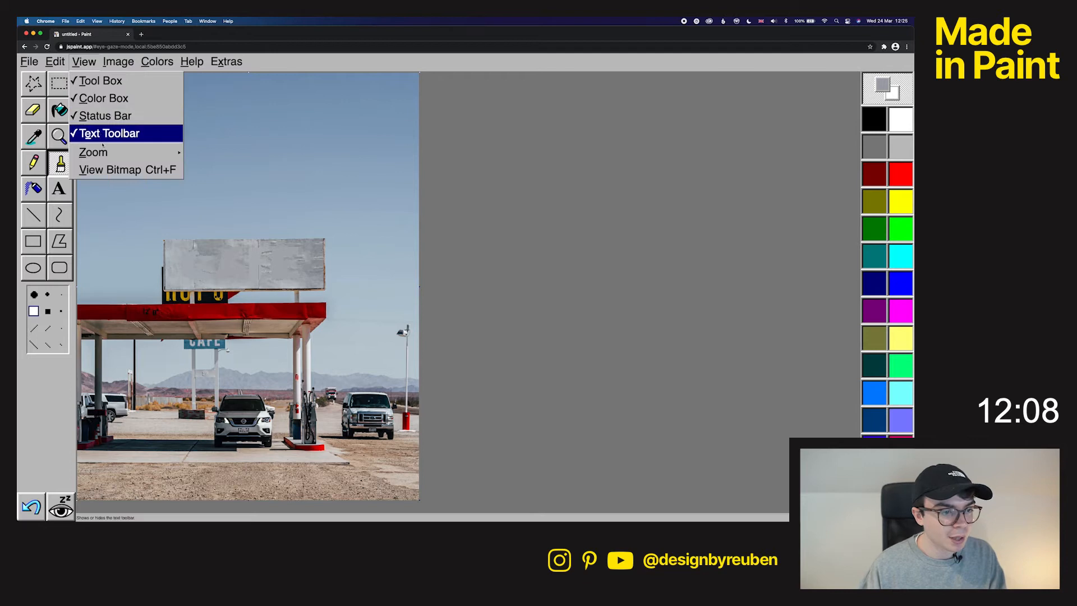
{"action": "mouse_move", "coordinate": [55, 62]}
{"action": "mouse_move", "coordinate": [94, 65]}
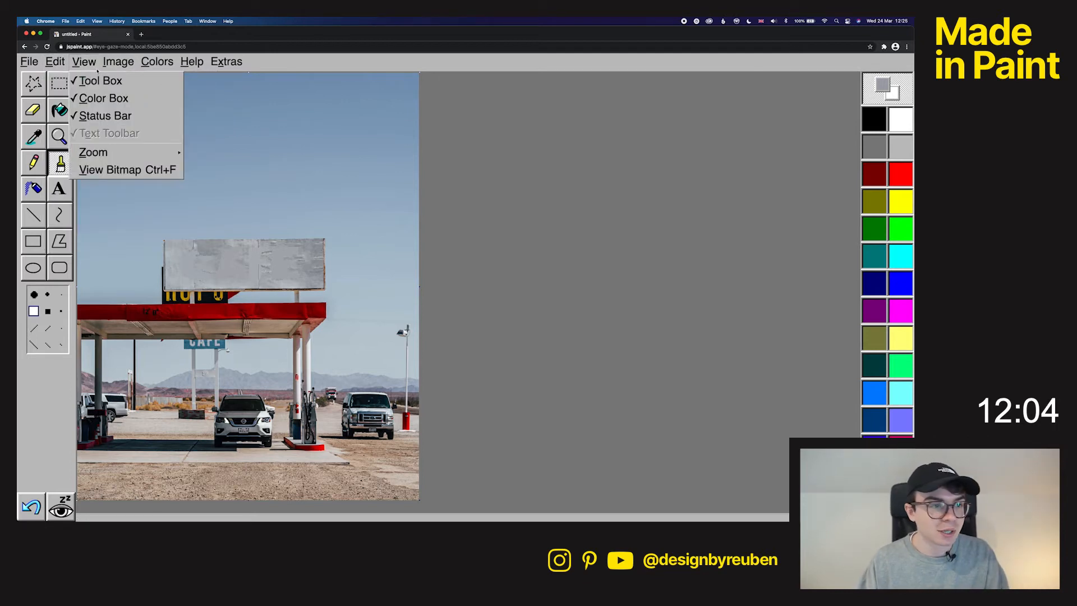
{"action": "mouse_move", "coordinate": [172, 153]}
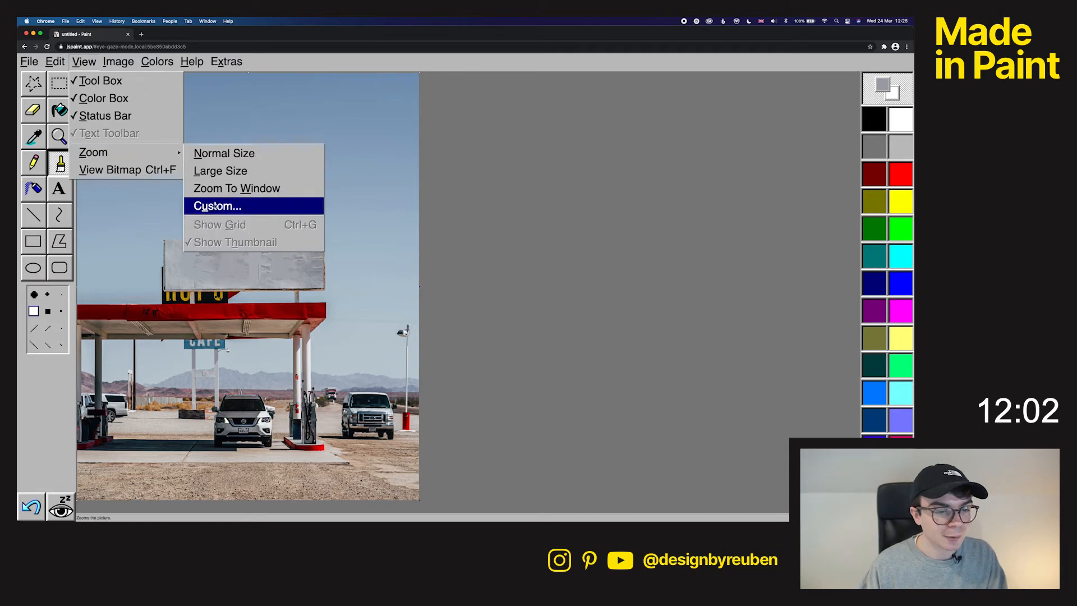
{"action": "left_click", "coordinate": [213, 206]}
{"action": "left_click", "coordinate": [477, 284]}
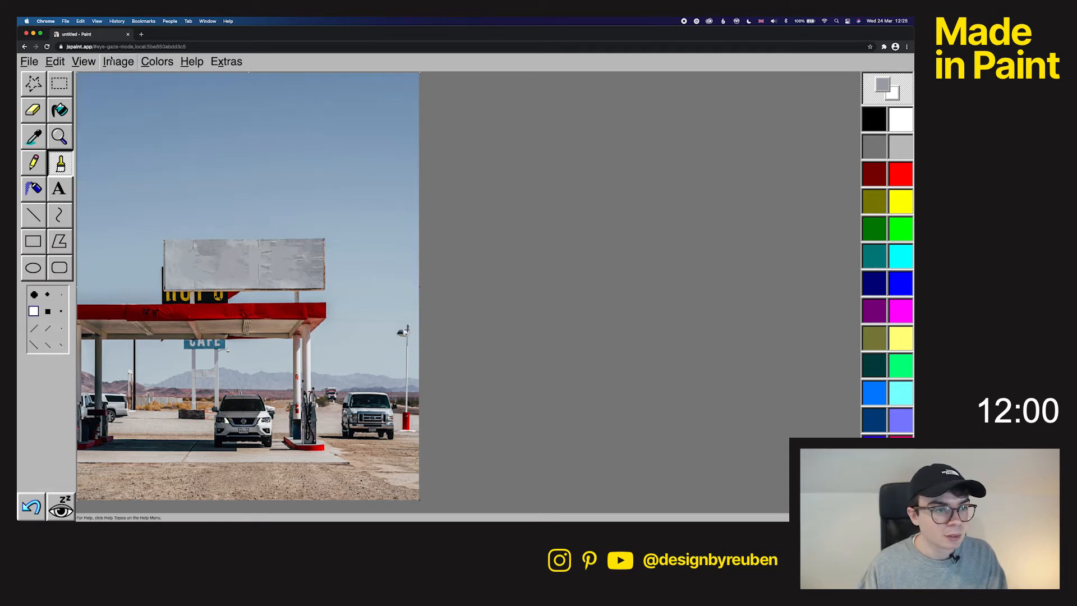
Brush sampled light grey over the top of the painted-out F and soften the patch's edges with the Airbrush
{"action": "left_click", "coordinate": [83, 61]}
{"action": "mouse_move", "coordinate": [112, 152]}
{"action": "left_click", "coordinate": [230, 177]}
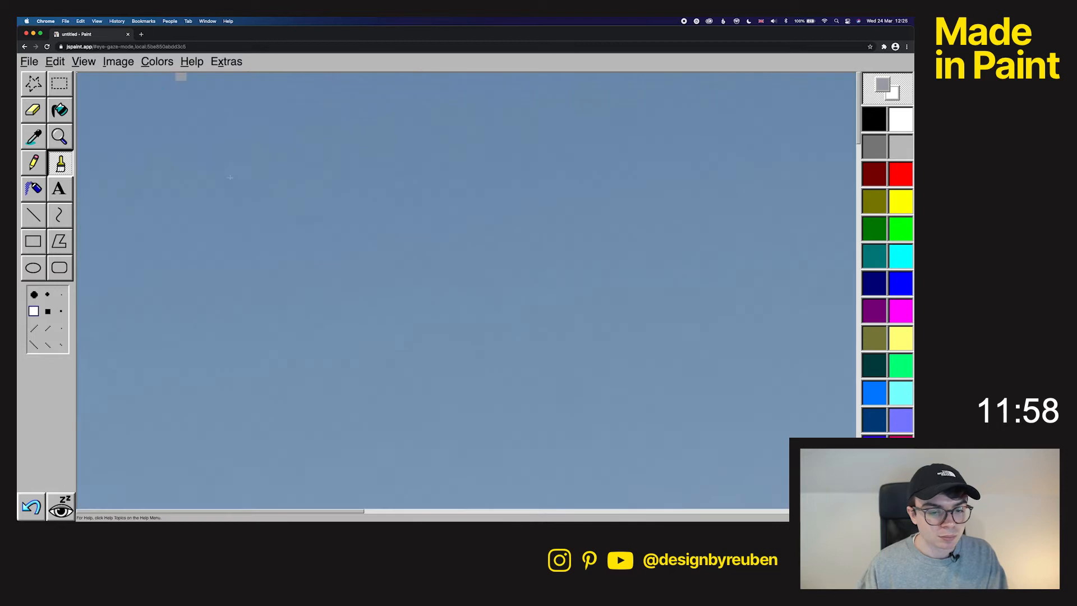
{"action": "scroll", "coordinate": [392, 471], "scroll_direction": "right", "scroll_amount": 10}
{"action": "scroll", "coordinate": [540, 456], "scroll_direction": "down", "scroll_amount": 3}
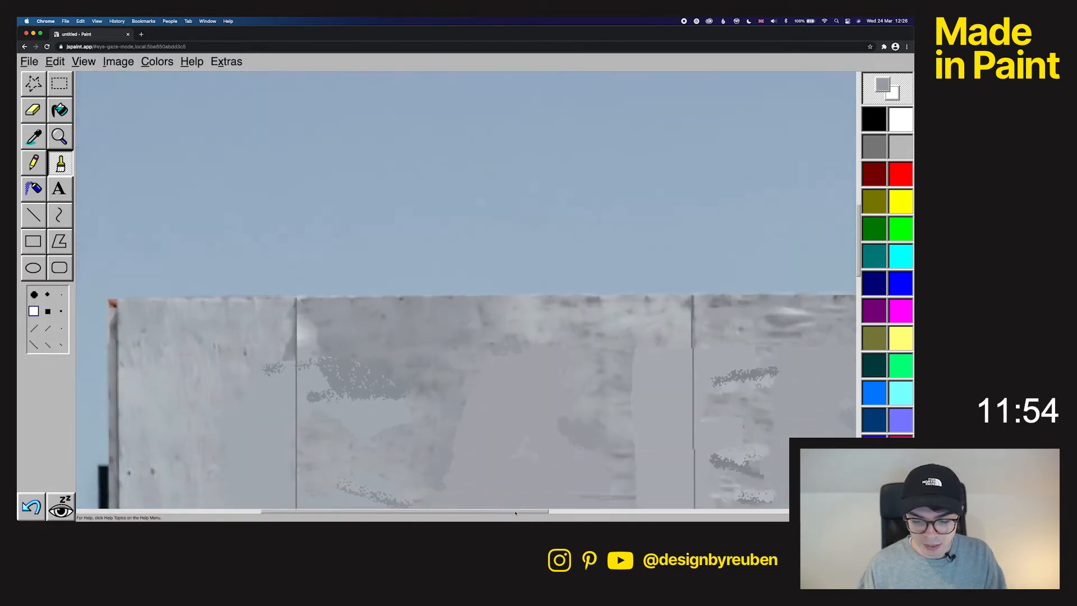
{"action": "scroll", "coordinate": [540, 455], "scroll_direction": "right", "scroll_amount": 2}
{"action": "scroll", "coordinate": [542, 352], "scroll_direction": "down", "scroll_amount": 2}
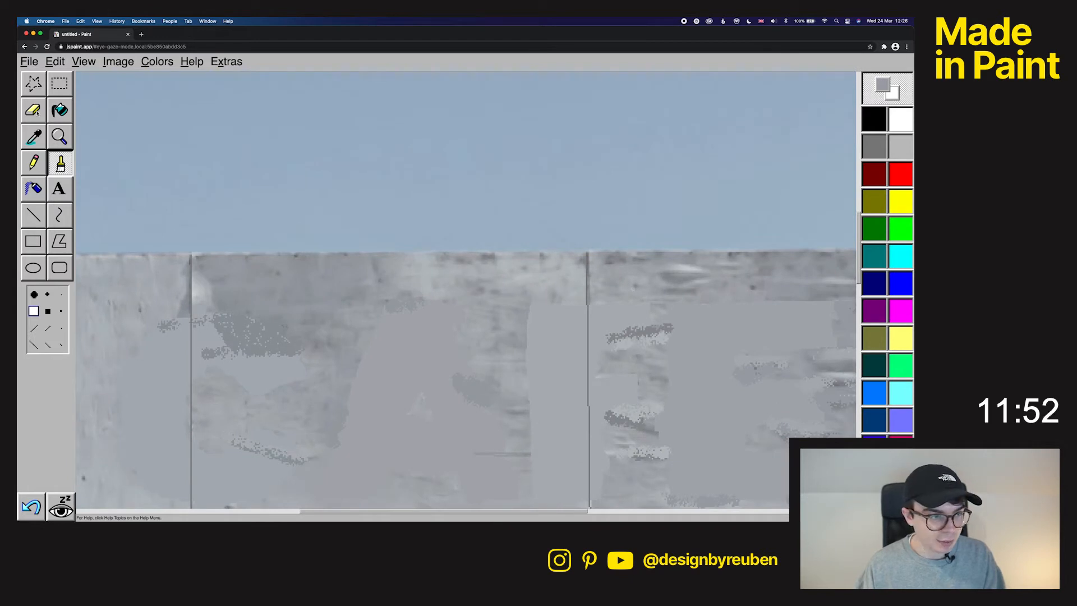
{"action": "left_click", "coordinate": [34, 136]}
{"action": "left_click", "coordinate": [568, 298]}
{"action": "mouse_move", "coordinate": [554, 308]}
{"action": "left_mouse_down"}
{"action": "mouse_move", "coordinate": [588, 309]}
{"action": "mouse_move", "coordinate": [524, 321]}
{"action": "left_mouse_up"}
{"action": "left_click", "coordinate": [34, 136]}
{"action": "left_click", "coordinate": [562, 293]}
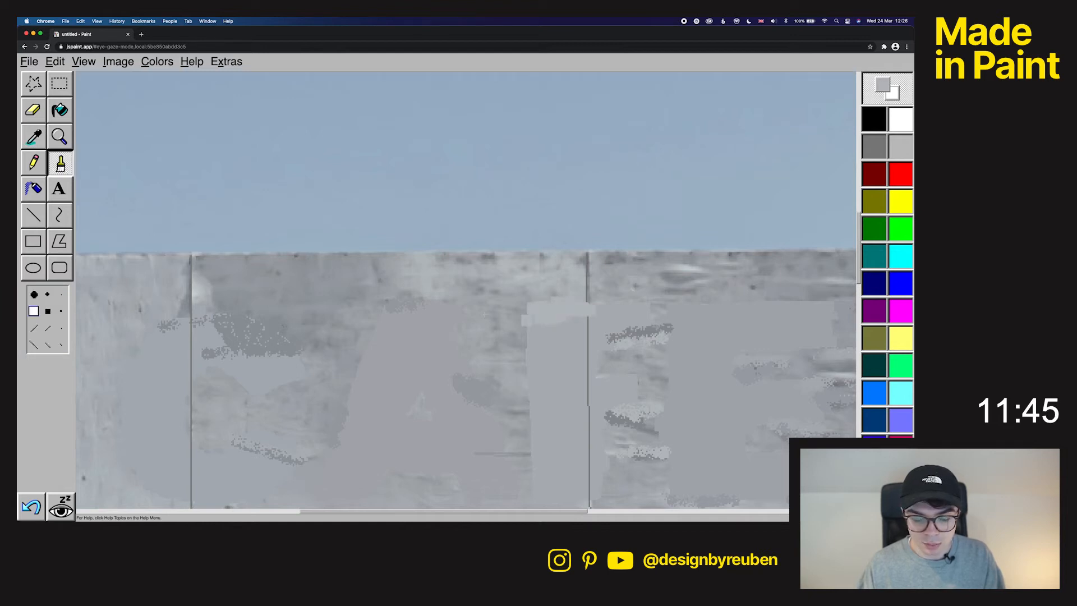
{"action": "left_click", "coordinate": [34, 189]}
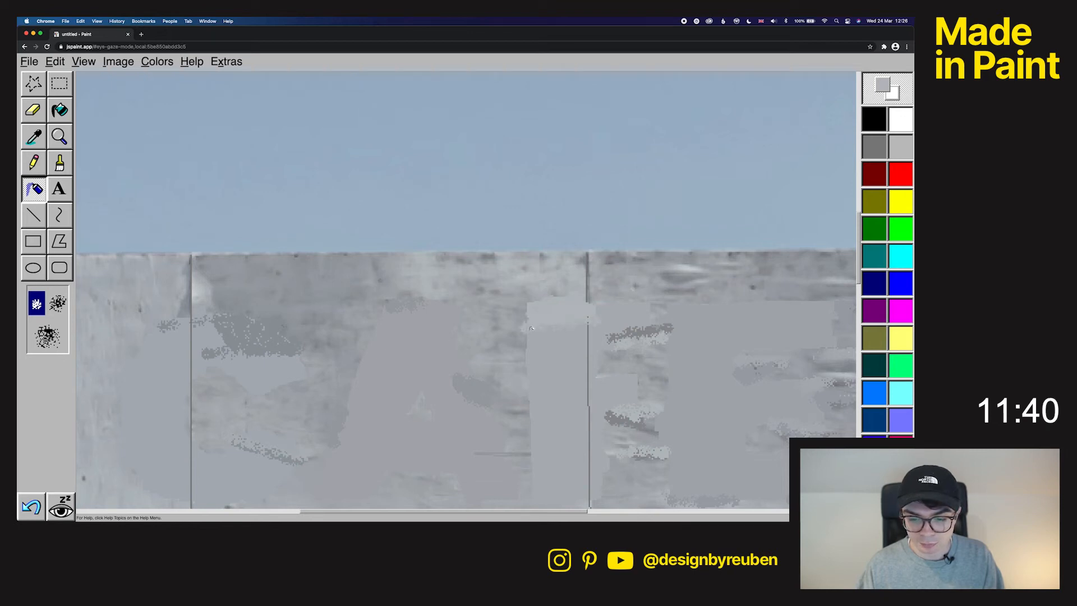
Sample a grey from the weathered boards along the painted-out E's upper edge for blending with the Airbrush
{"action": "scroll", "coordinate": [600, 310], "scroll_direction": "right", "scroll_amount": 8}
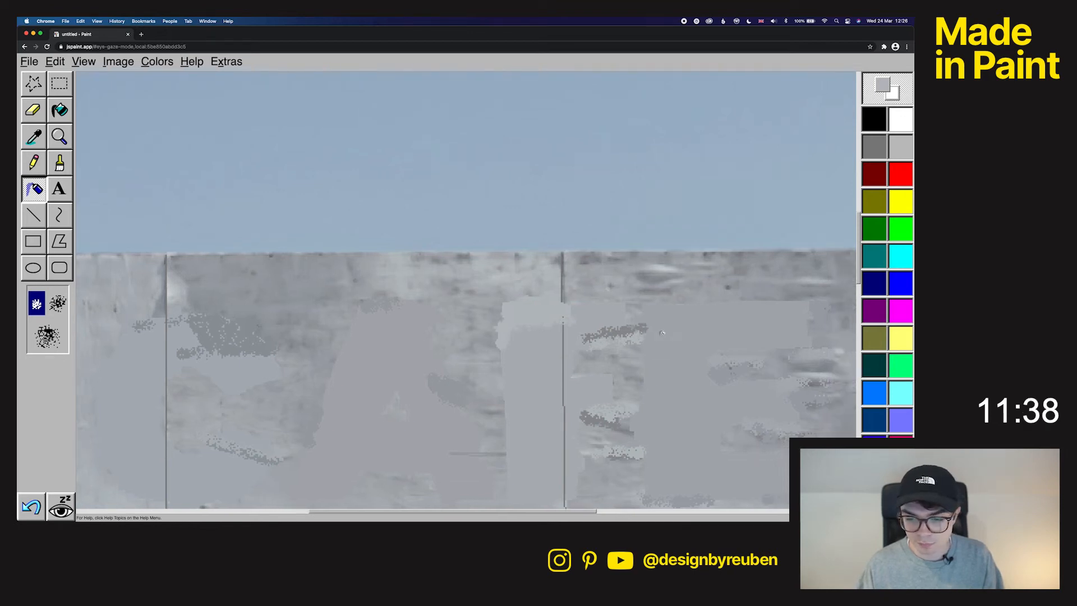
{"action": "left_click", "coordinate": [37, 145]}
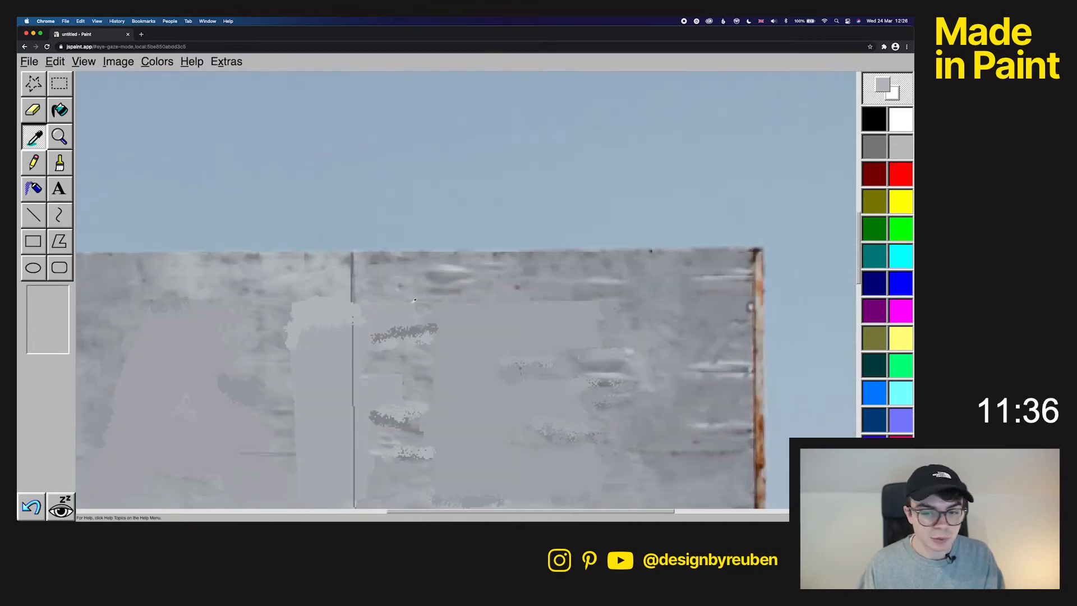
{"action": "left_click", "coordinate": [600, 299]}
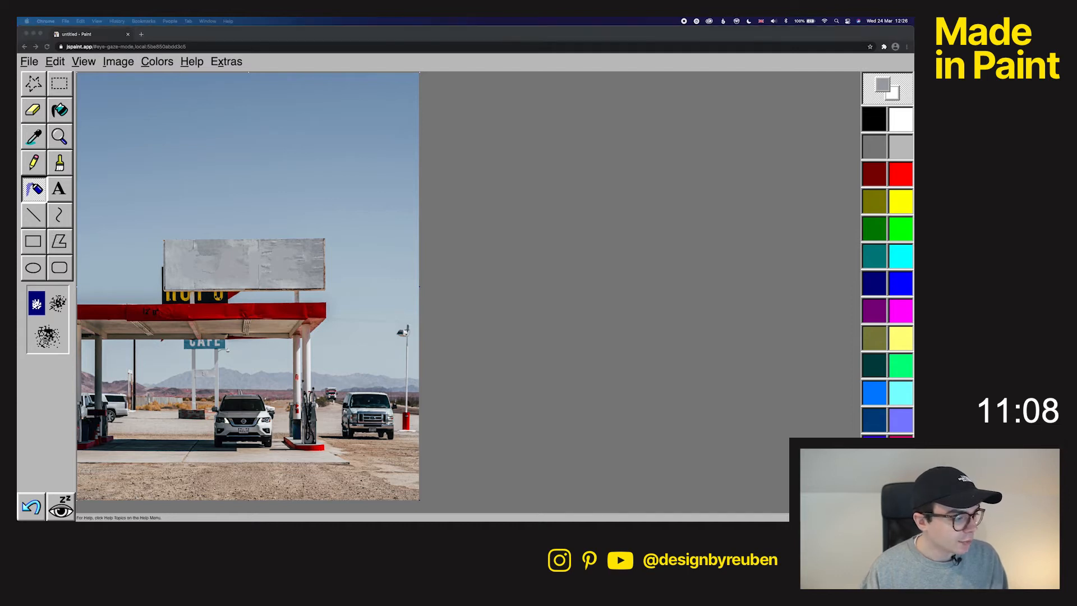
Examine the lettering and yellow underline in the reference image "Don't forget to refuel your soul.jpg" in Preview
{"action": "mouse_move", "coordinate": [18, 167]}
{"action": "left_mouse_down"}
{"action": "mouse_move", "coordinate": [381, 83]}
{"action": "mouse_move", "coordinate": [343, 87]}
{"action": "left_mouse_up"}
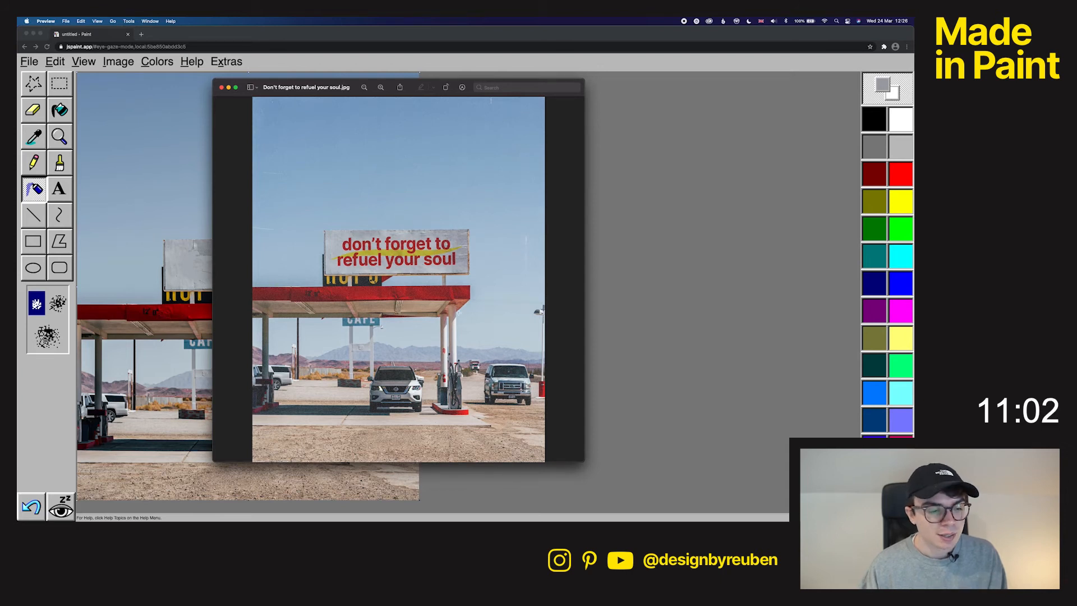
{"action": "left_click_drag", "start_coordinate": [479, 82], "coordinate": [500, 91]}
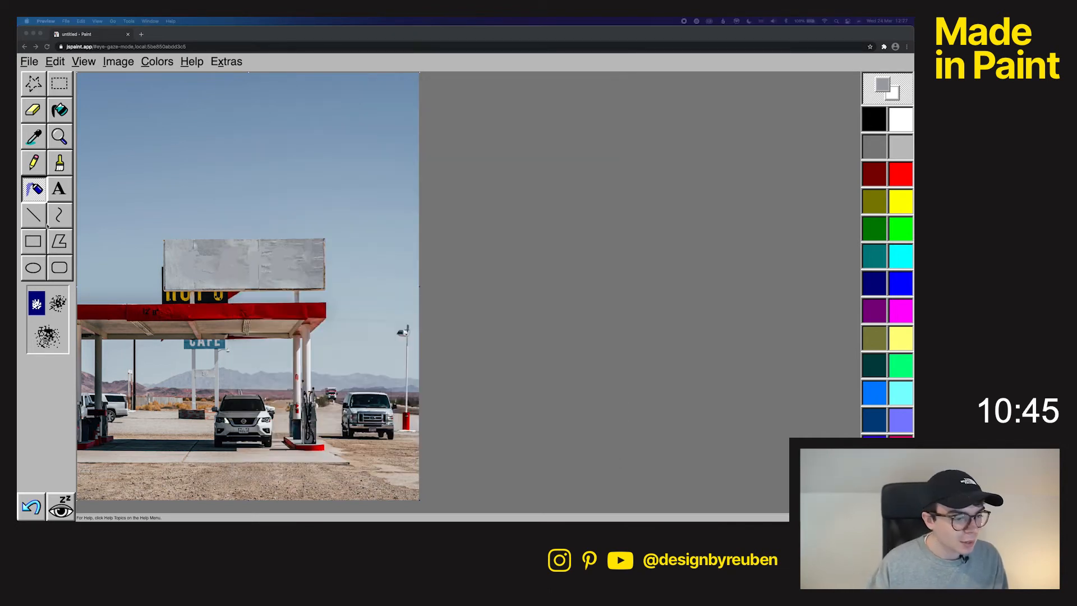
Set the drawing colour to light yellow
{"action": "left_click", "coordinate": [897, 341]}
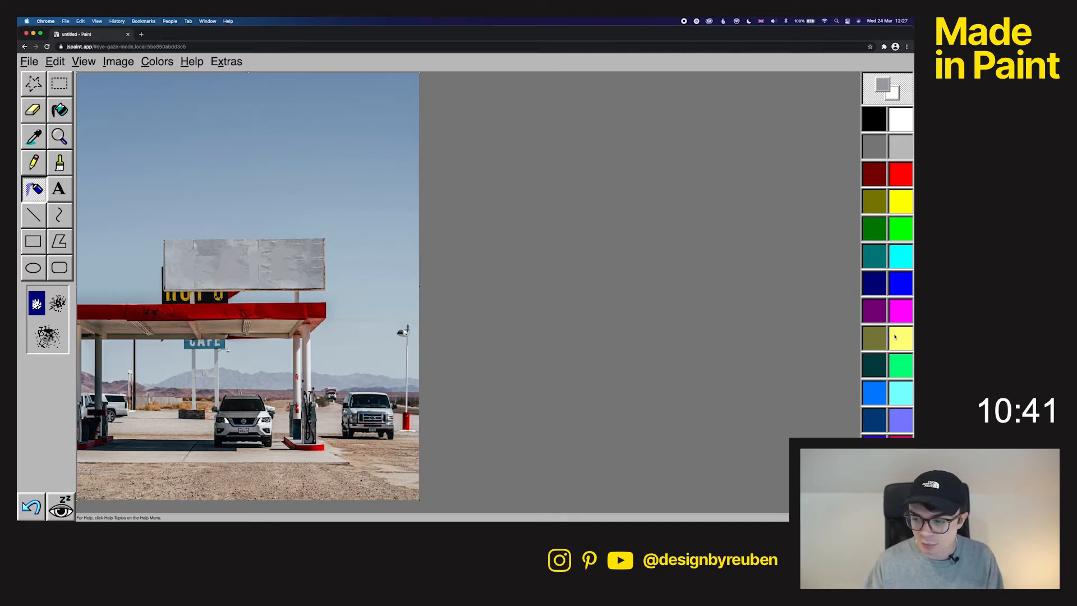
{"action": "left_click", "coordinate": [60, 163]}
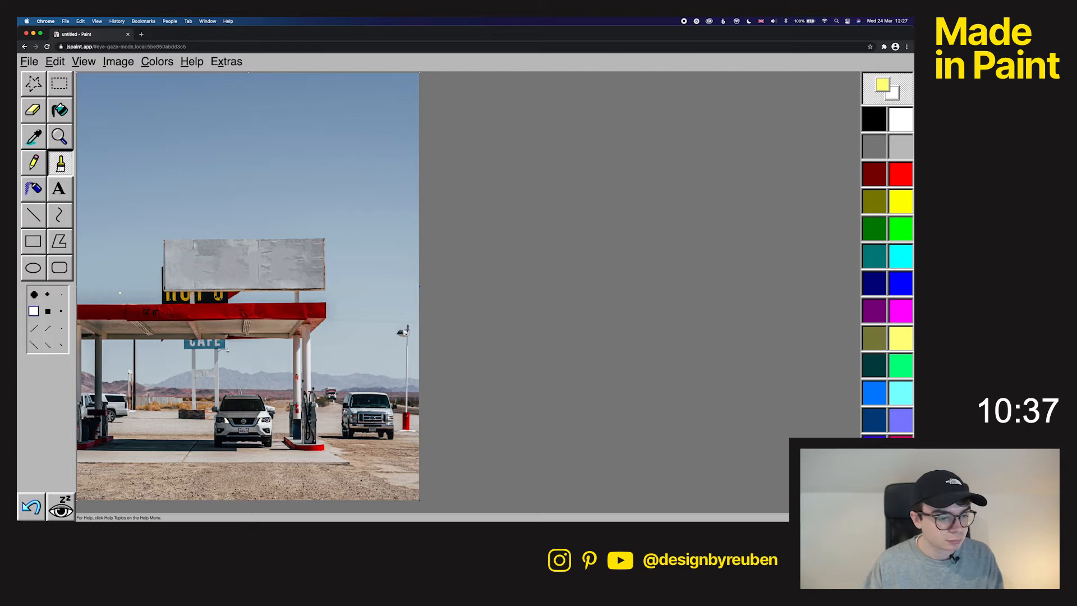
Try to outline a light yellow shape on the blank sign with the Polygon tool, then undo it
{"action": "left_click", "coordinate": [59, 241]}
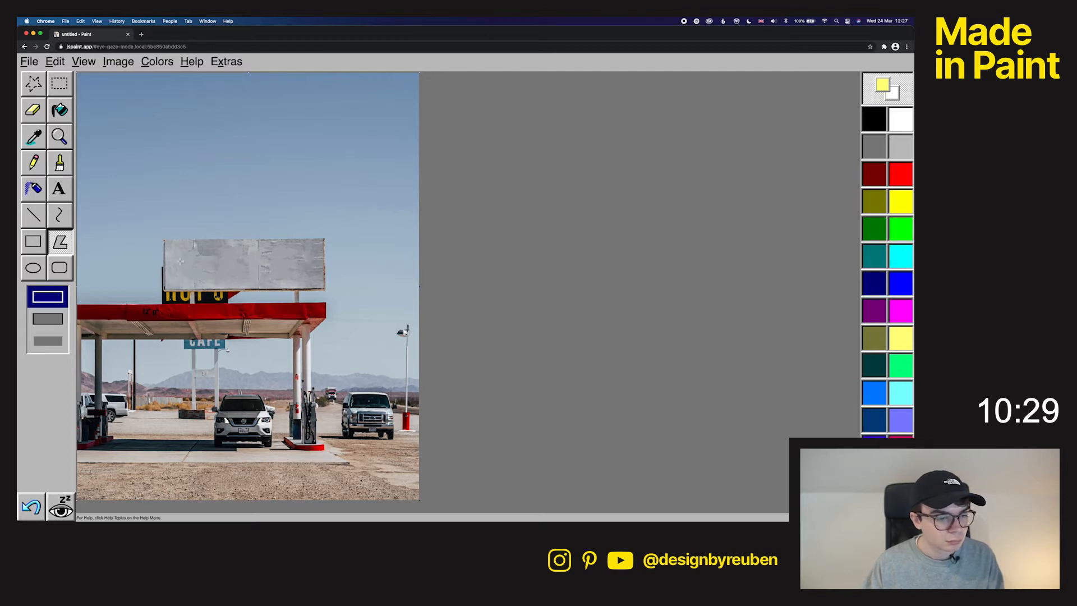
{"action": "key", "text": "super+z"}
{"action": "left_click_drag", "start_coordinate": [175, 268], "coordinate": [227, 266]}
{"action": "key", "text": "super+z"}
Try to draw a borderless filled light yellow polygon across the blank sign, then undo it
{"action": "left_click", "coordinate": [48, 341]}
{"action": "left_click_drag", "start_coordinate": [315, 248], "coordinate": [307, 277]}
{"action": "left_click", "coordinate": [184, 276]}
{"action": "left_click", "coordinate": [183, 257]}
{"action": "double_click", "coordinate": [243, 250]}
{"action": "key", "text": "super+z"}
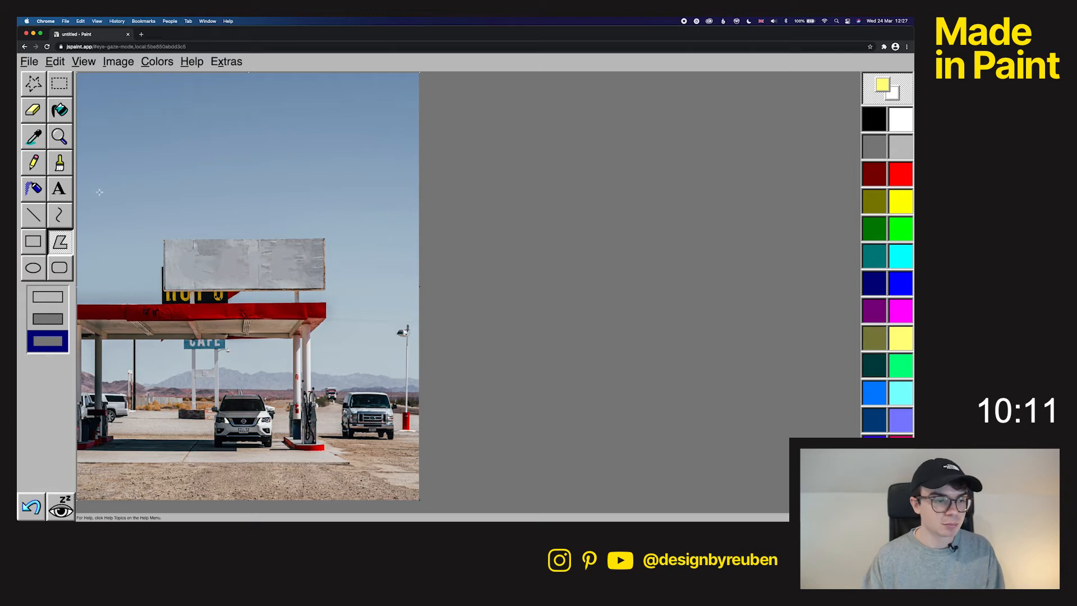
Try to form a light yellow swoosh across the sign from two thin curves meeting at one end, then undo them
{"action": "left_click", "coordinate": [60, 215]}
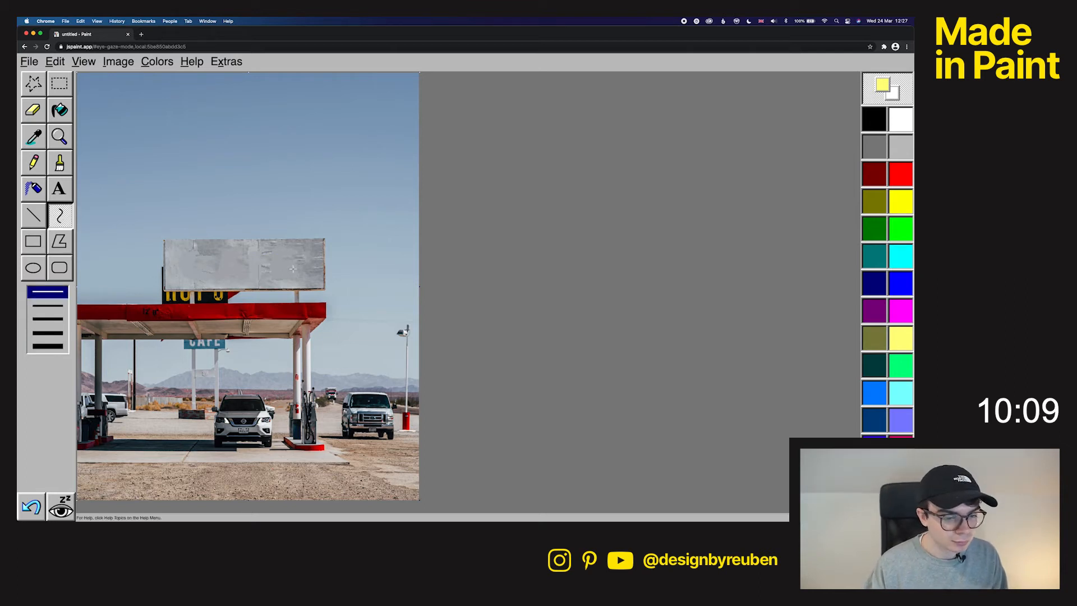
{"action": "key", "text": "super+z"}
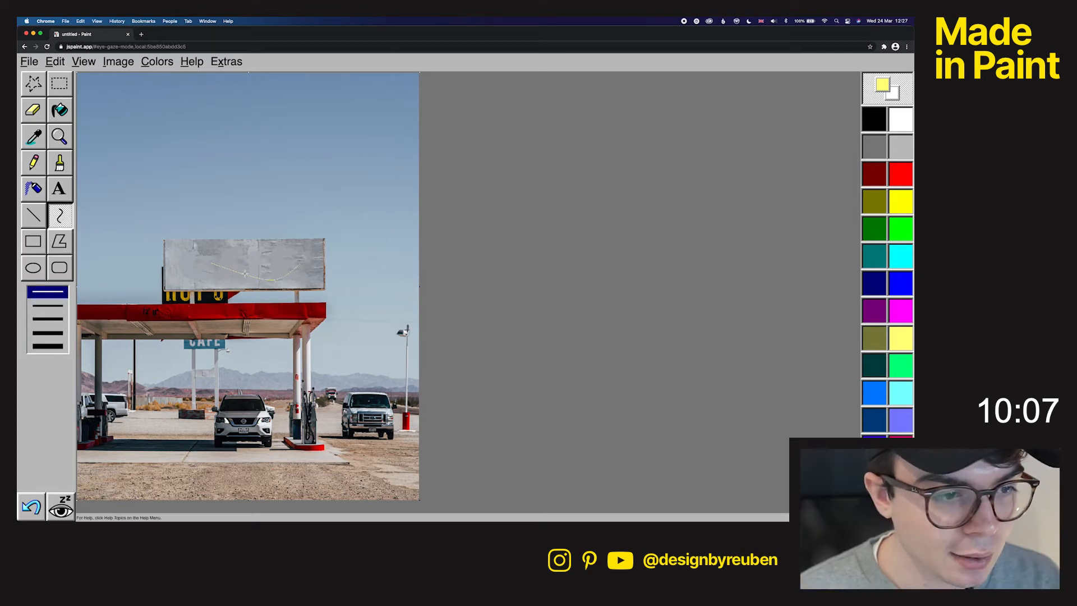
{"action": "left_click_drag", "start_coordinate": [229, 265], "coordinate": [268, 273]}
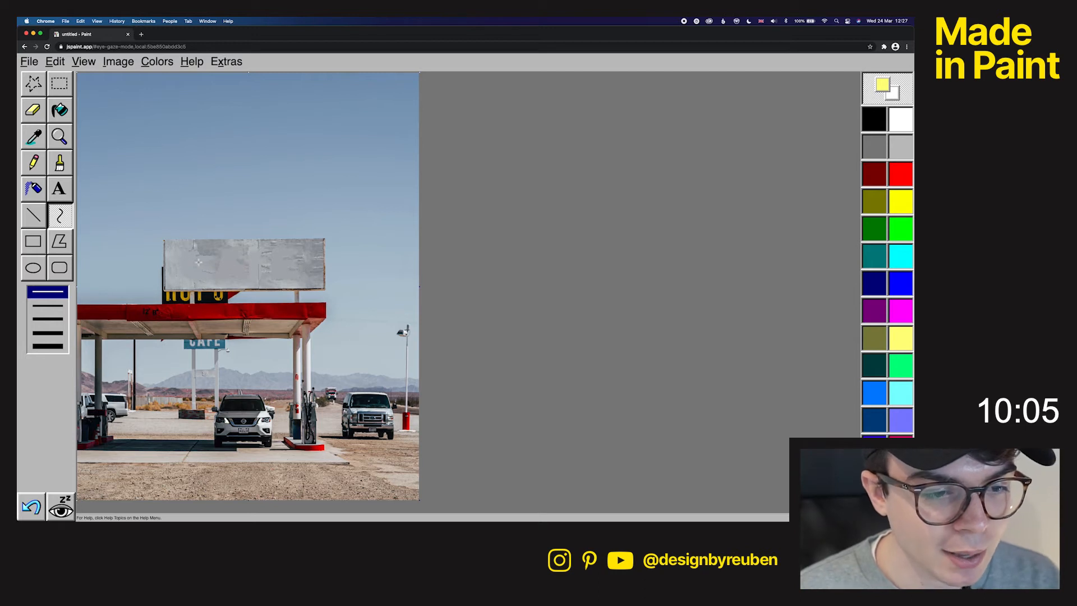
{"action": "left_click_drag", "start_coordinate": [256, 274], "coordinate": [194, 275]}
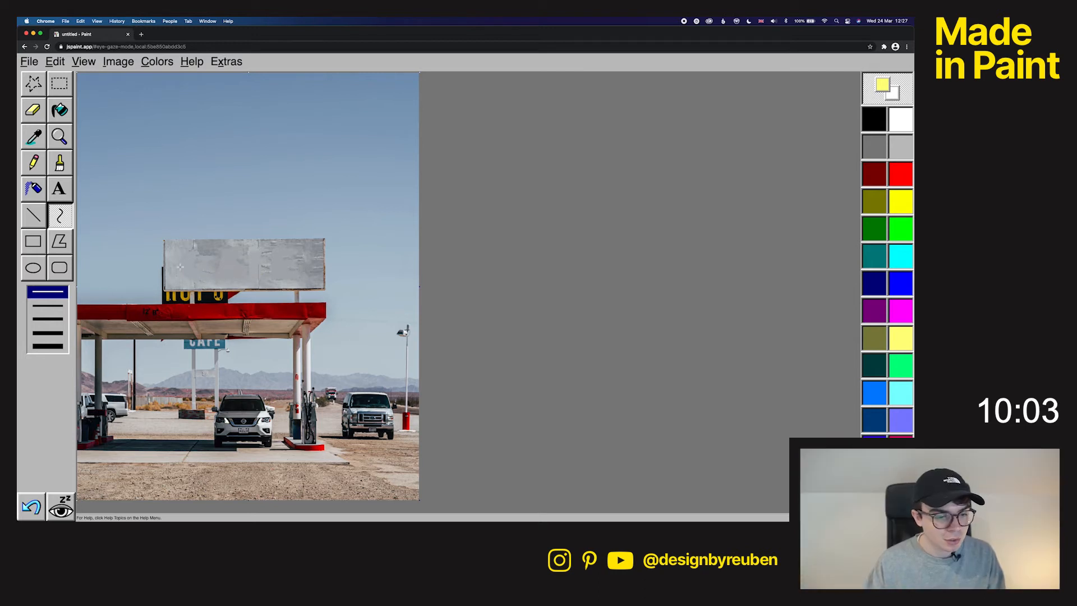
{"action": "left_click_drag", "start_coordinate": [286, 245], "coordinate": [217, 276]}
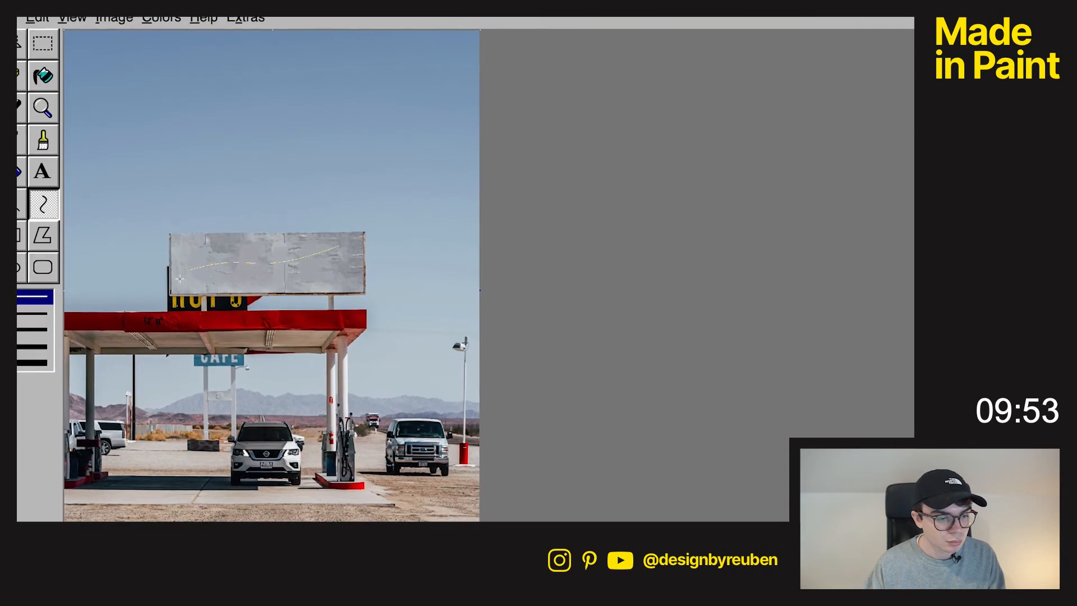
{"action": "left_click_drag", "start_coordinate": [193, 274], "coordinate": [361, 286]}
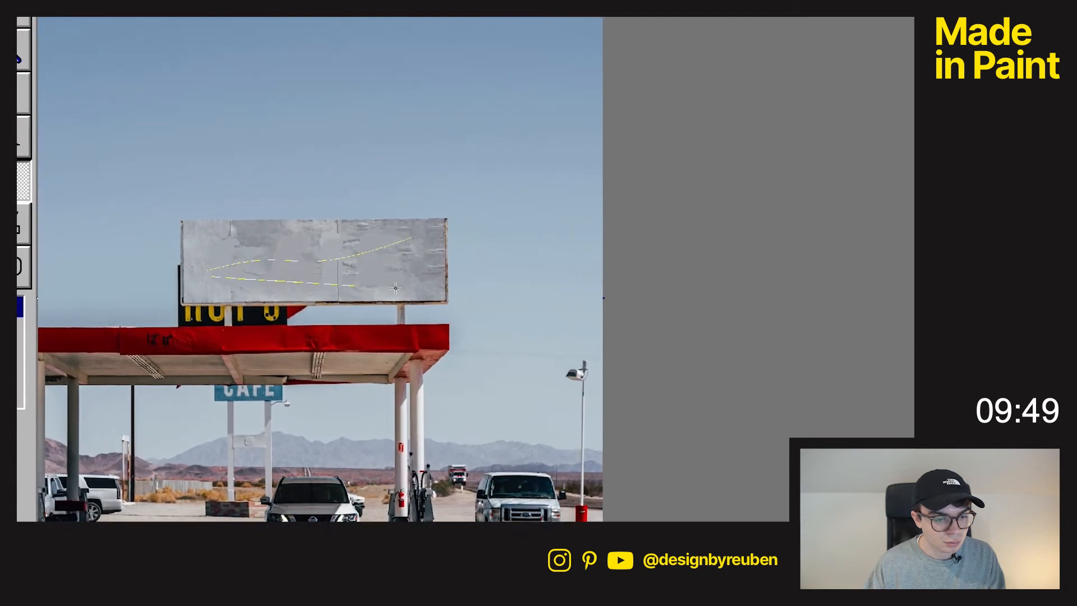
{"action": "key", "text": "ctrl+z"}
{"action": "key", "text": "ctrl+z"}
Try single thin light yellow curves with different slopes and bends across the sign, undoing each one
{"action": "left_click_drag", "start_coordinate": [202, 283], "coordinate": [450, 260]}
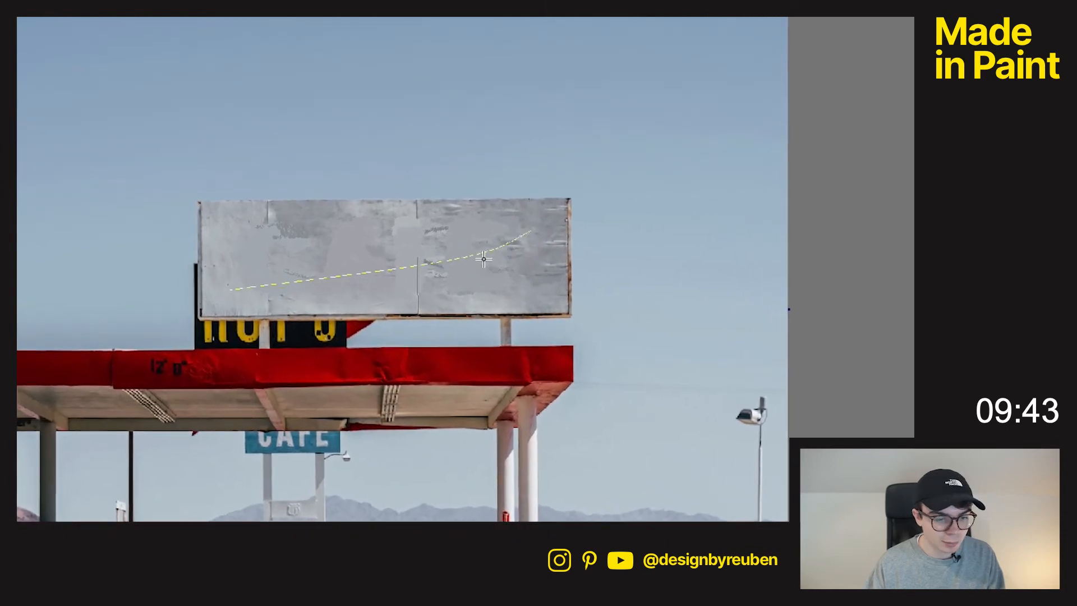
{"action": "key", "text": "ctrl+z"}
{"action": "left_click_drag", "start_coordinate": [267, 264], "coordinate": [468, 278]}
{"action": "key", "text": "ctrl+z"}
{"action": "left_click_drag", "start_coordinate": [386, 267], "coordinate": [542, 266]}
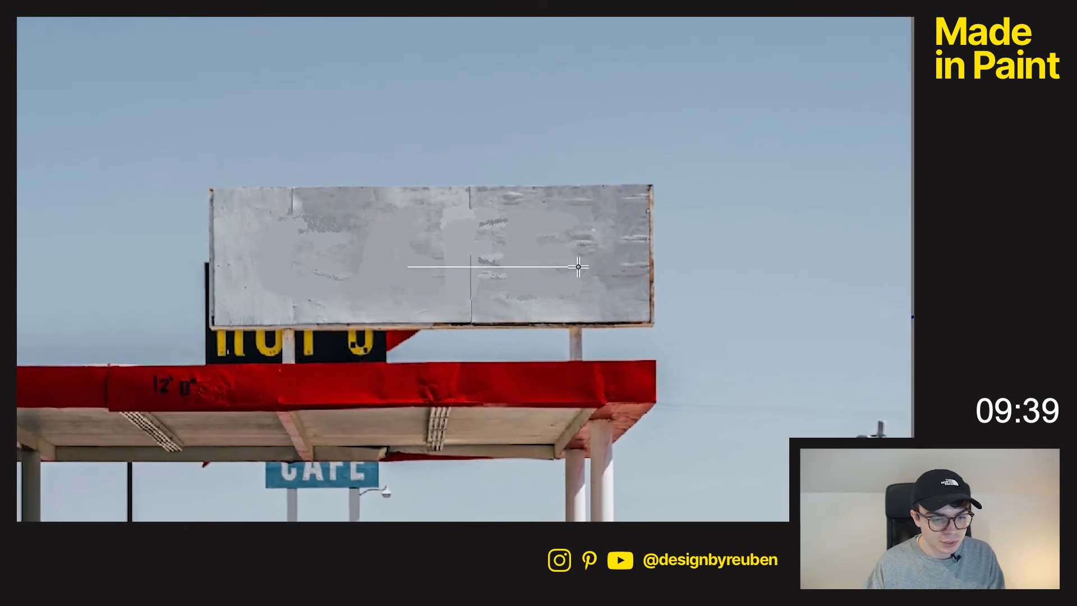
{"action": "key", "text": "super+z"}
{"action": "mouse_move", "coordinate": [244, 264]}
{"action": "left_mouse_down"}
{"action": "mouse_move", "coordinate": [580, 264]}
{"action": "mouse_move", "coordinate": [504, 235]}
{"action": "left_mouse_up"}
{"action": "key", "text": "super+z"}
{"action": "left_click_drag", "start_coordinate": [181, 270], "coordinate": [245, 283]}
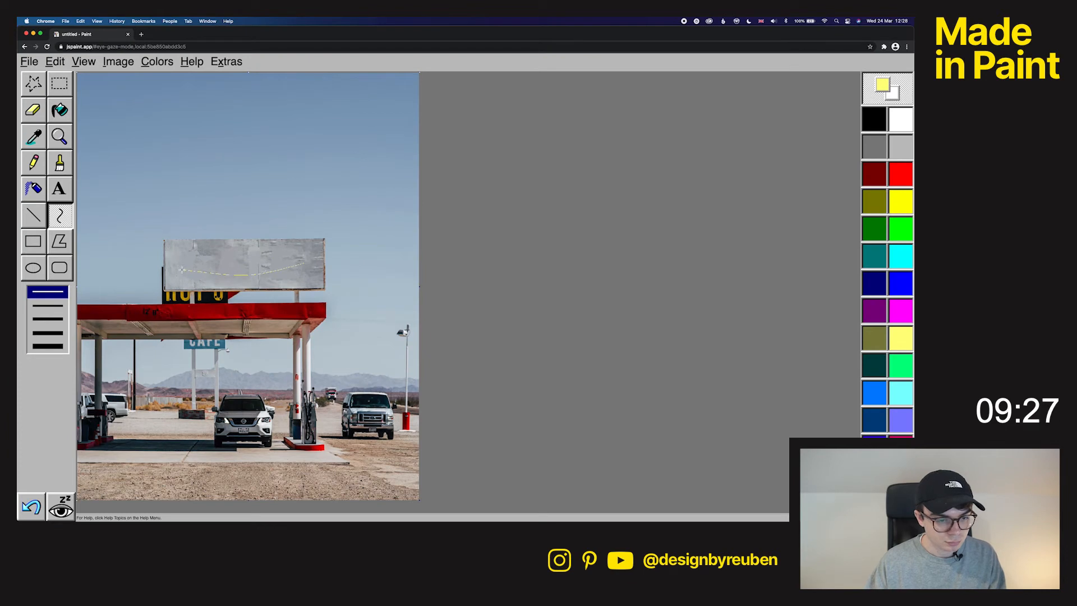
{"action": "key", "text": "super+z"}
Try more thin light yellow curves sagging across the lower half of the blank sign, undoing each one
{"action": "left_click_drag", "start_coordinate": [177, 265], "coordinate": [260, 278]}
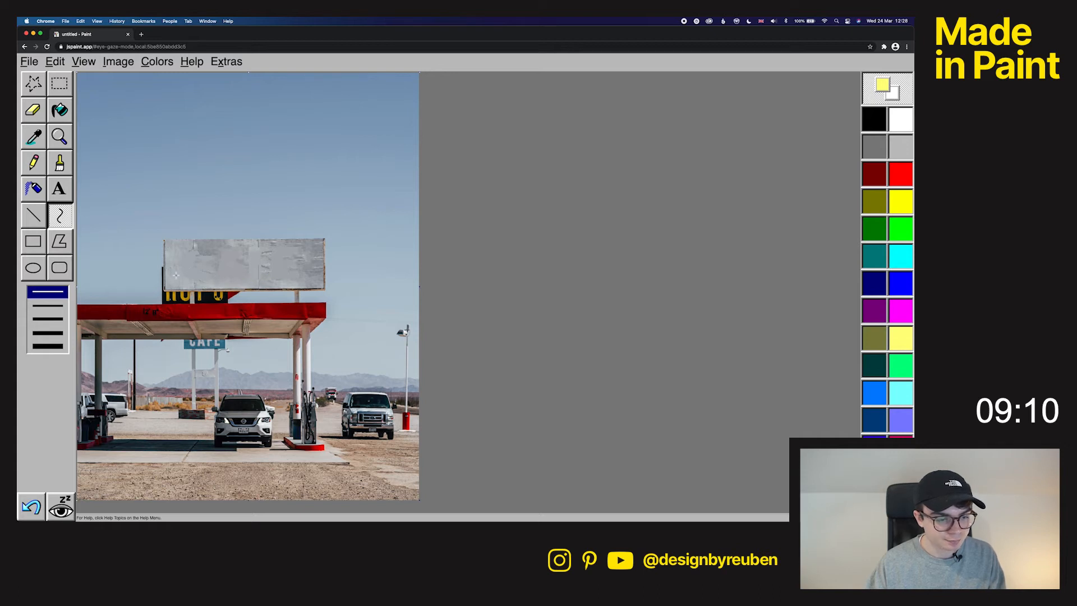
{"action": "left_click_drag", "start_coordinate": [305, 280], "coordinate": [258, 279]}
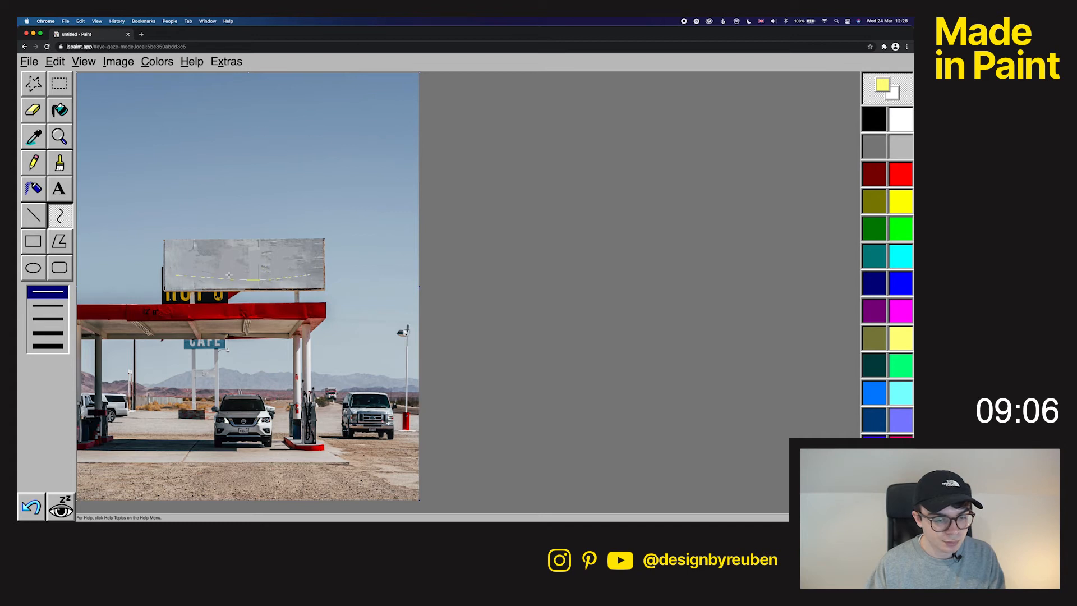
{"action": "left_click_drag", "start_coordinate": [207, 279], "coordinate": [247, 278]}
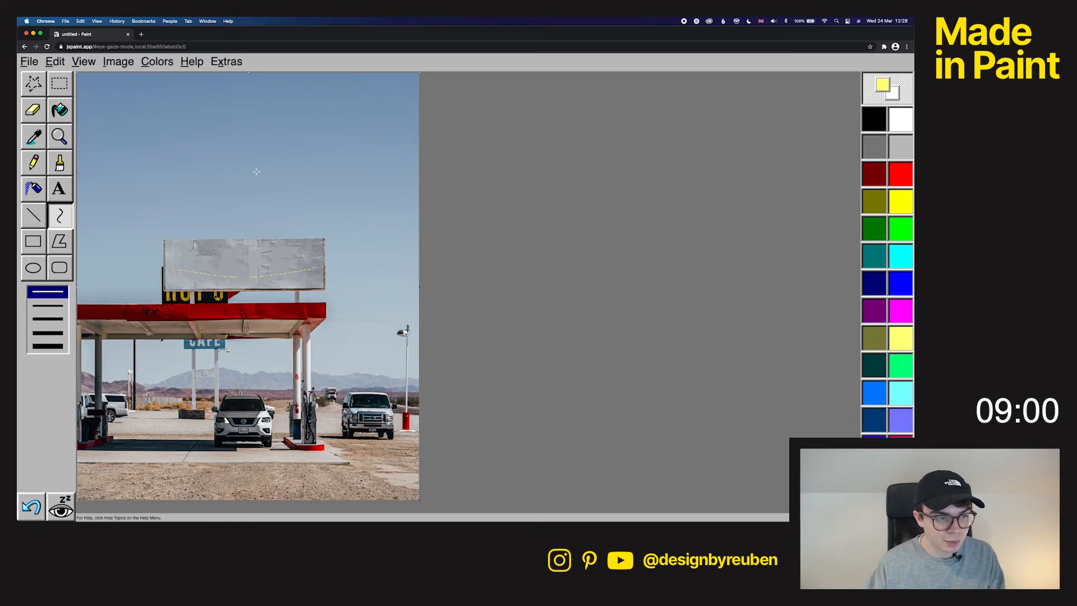
Set the Curve tool to its thickest line and try two light yellow curves meeting at one end on the sign, then undo them
{"action": "left_click", "coordinate": [52, 216]}
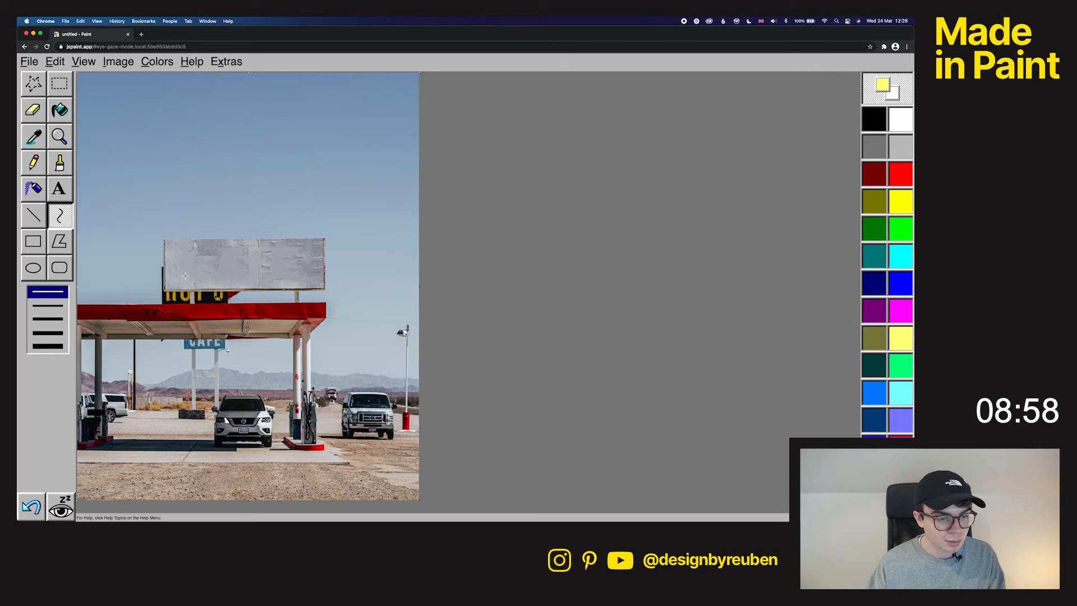
{"action": "left_click", "coordinate": [48, 346]}
{"action": "mouse_move", "coordinate": [182, 273]}
{"action": "left_mouse_down"}
{"action": "mouse_move", "coordinate": [306, 263]}
{"action": "mouse_move", "coordinate": [241, 275]}
{"action": "mouse_move", "coordinate": [315, 271]}
{"action": "mouse_move", "coordinate": [311, 282]}
{"action": "mouse_move", "coordinate": [305, 264]}
{"action": "left_mouse_up"}
{"action": "left_click", "coordinate": [35, 138]}
{"action": "left_click", "coordinate": [60, 215]}
{"action": "left_click_drag", "start_coordinate": [237, 268], "coordinate": [181, 266]}
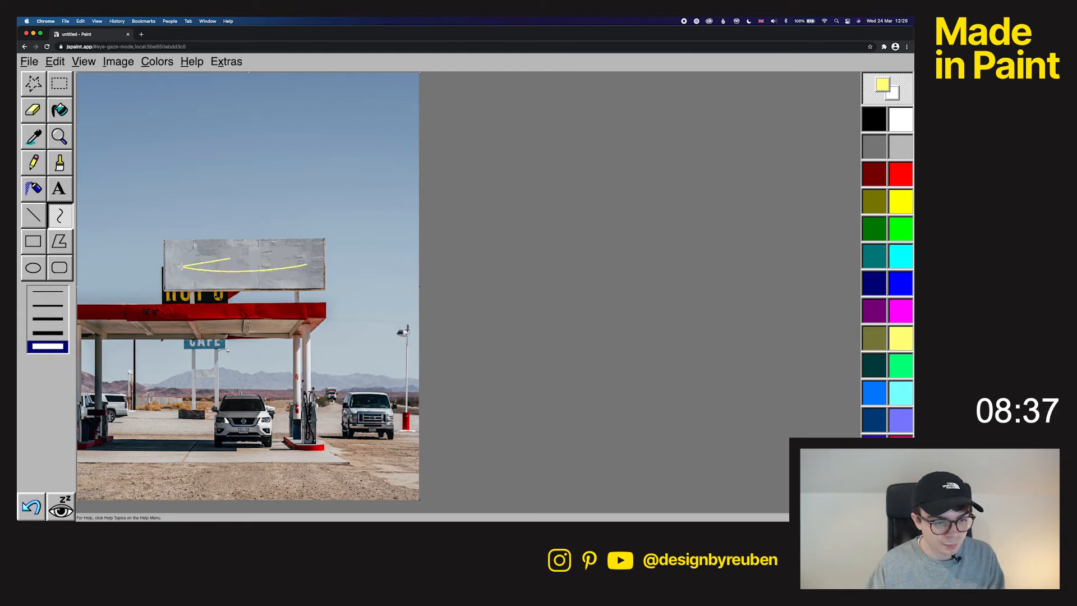
{"action": "key", "text": "super+z"}
{"action": "key", "text": "super+z"}
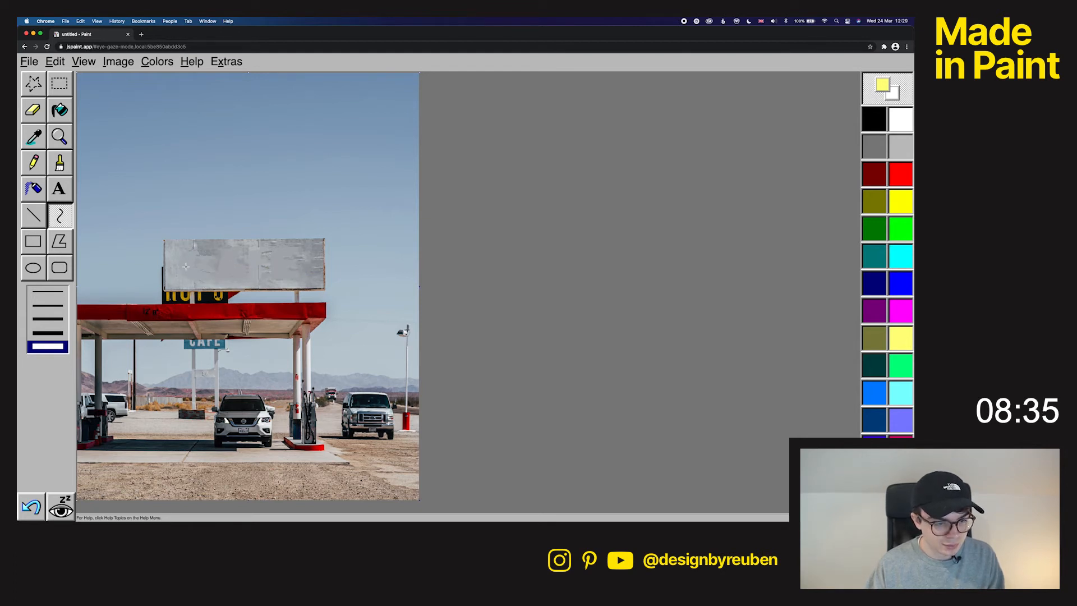
Draw two thick light yellow curves bowed in opposite directions with shared ends, forming a closed, narrow swoosh outline across the sign
{"action": "left_click_drag", "start_coordinate": [182, 271], "coordinate": [311, 269]}
{"action": "left_click_drag", "start_coordinate": [243, 271], "coordinate": [241, 282]}
{"action": "mouse_move", "coordinate": [229, 260]}
{"action": "left_mouse_down"}
{"action": "mouse_move", "coordinate": [182, 269]}
{"action": "mouse_move", "coordinate": [310, 269]}
{"action": "mouse_move", "coordinate": [220, 260]}
{"action": "left_mouse_up"}
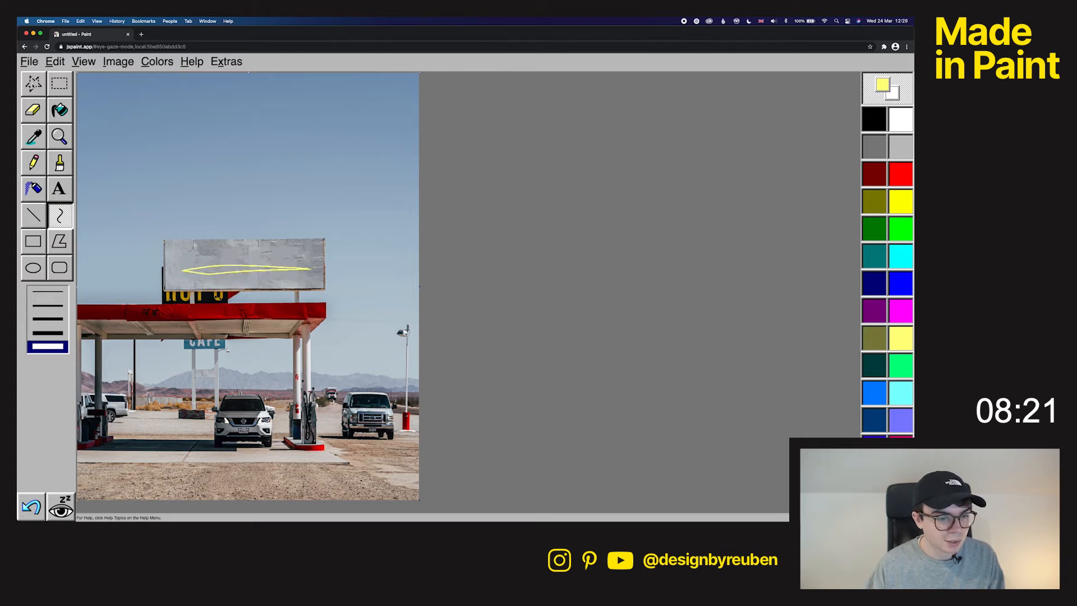
Flood-fill the inside of the swoosh outline with the light yellow
{"action": "left_click", "coordinate": [34, 83]}
{"action": "left_click", "coordinate": [33, 189]}
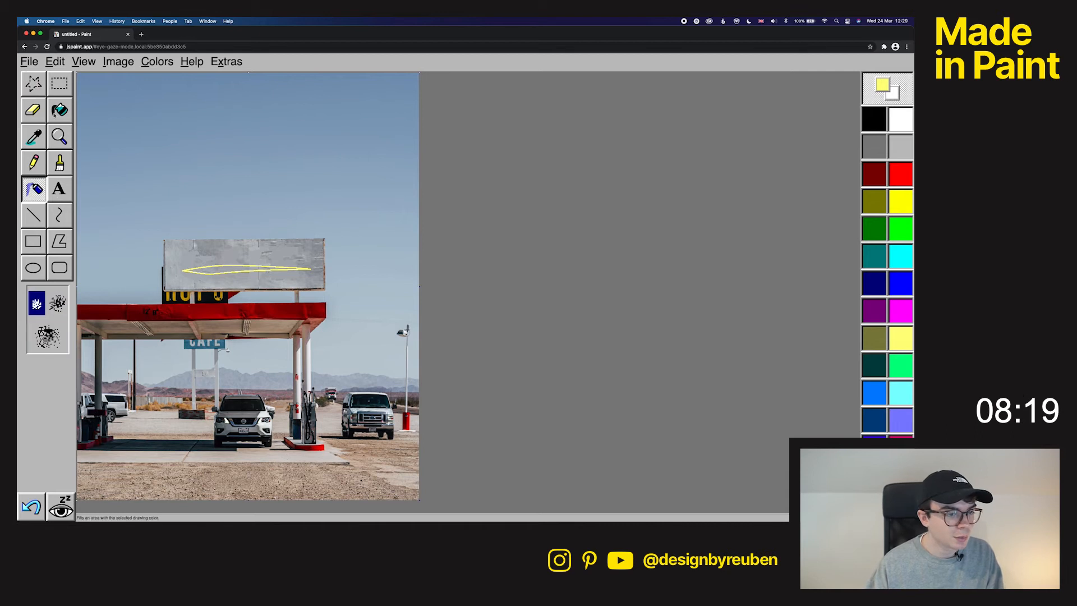
{"action": "left_click", "coordinate": [60, 110]}
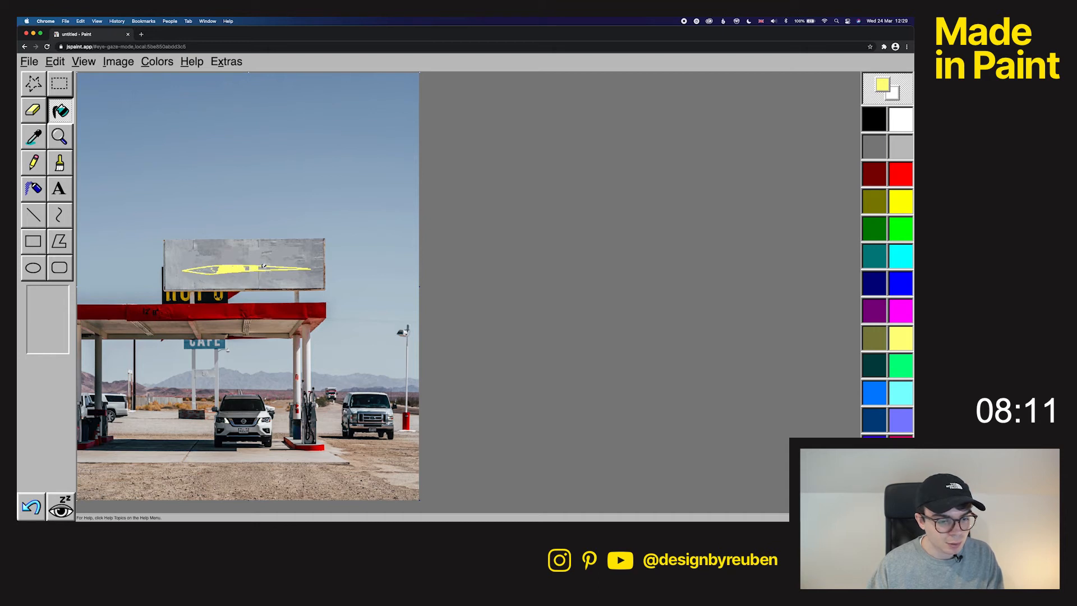
Paint over the unfilled grey patches in the left part of the swoosh with the large square brush in light yellow
{"action": "left_click", "coordinate": [118, 61]}
{"action": "left_click", "coordinate": [83, 61]}
{"action": "mouse_move", "coordinate": [106, 152]}
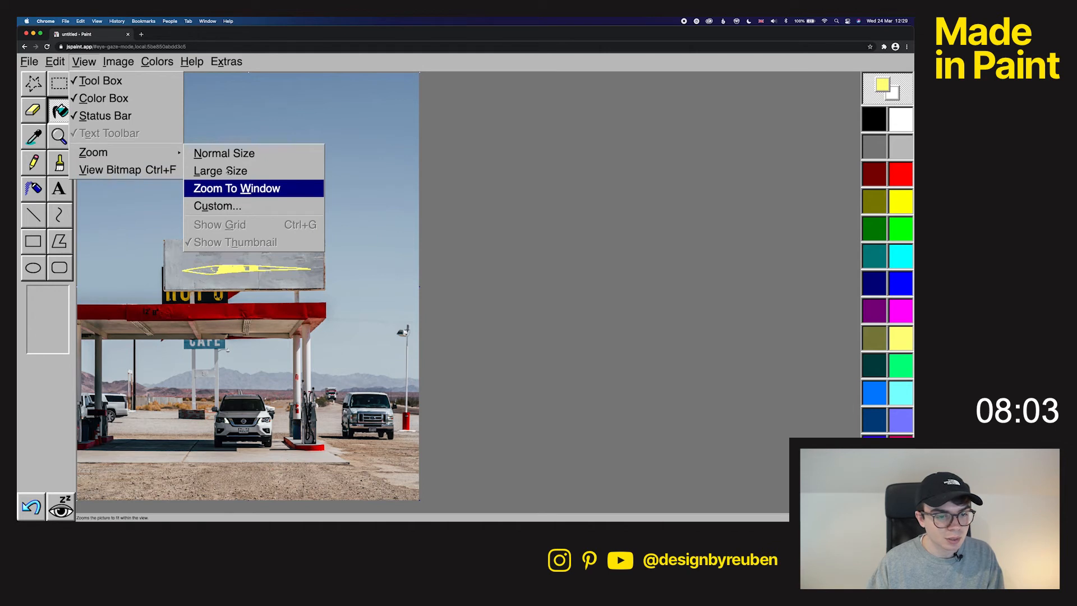
{"action": "left_click", "coordinate": [237, 189]}
{"action": "scroll", "coordinate": [326, 286], "scroll_direction": "down", "scroll_amount": 5}
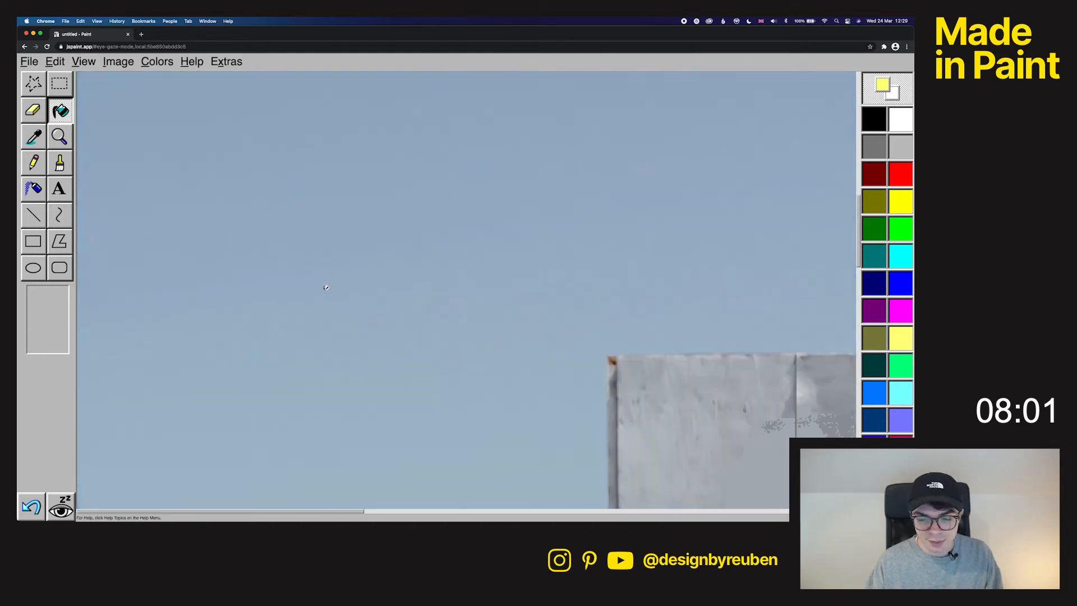
{"action": "scroll", "coordinate": [515, 502], "scroll_direction": "right", "scroll_amount": 8}
{"action": "scroll", "coordinate": [117, 183], "scroll_direction": "down", "scroll_amount": 3}
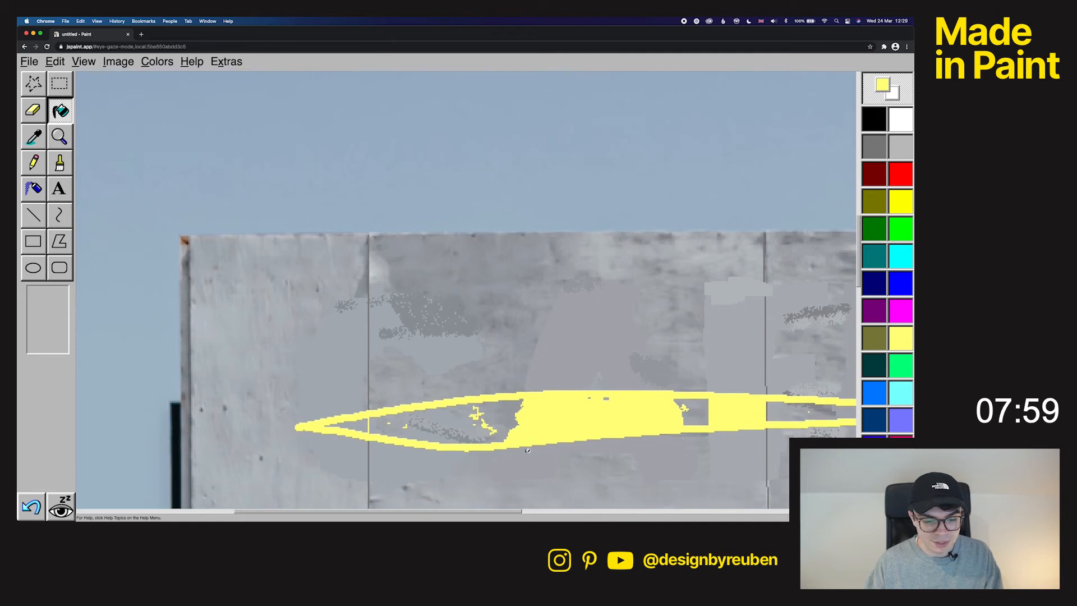
{"action": "left_click", "coordinate": [35, 164]}
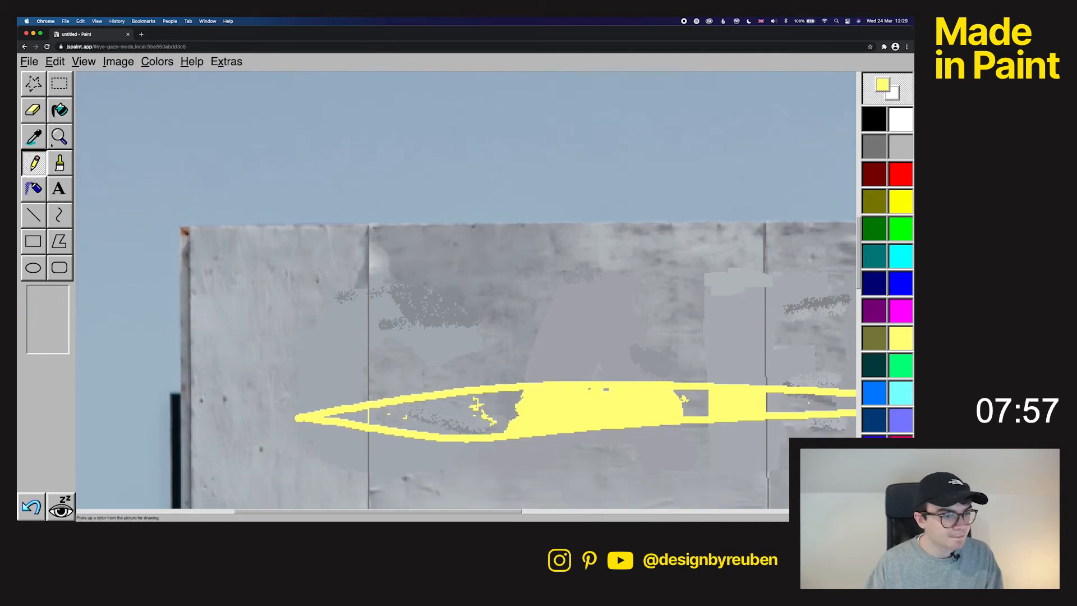
{"action": "left_click", "coordinate": [60, 164]}
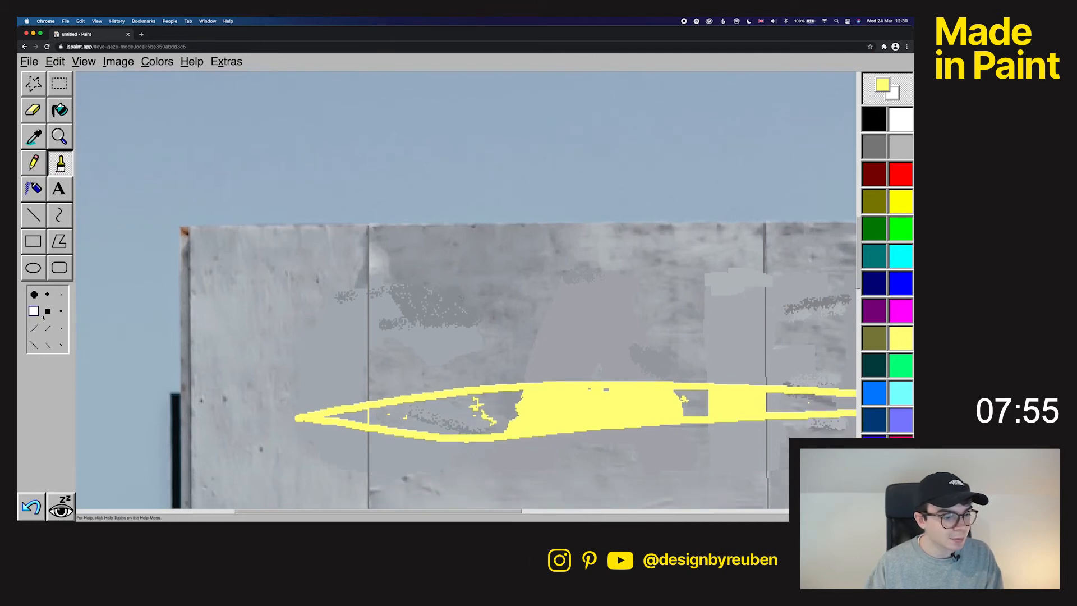
{"action": "scroll", "coordinate": [450, 413], "scroll_direction": "down", "scroll_amount": 2}
{"action": "mouse_move", "coordinate": [480, 402]}
{"action": "left_mouse_down"}
{"action": "mouse_move", "coordinate": [476, 378]}
{"action": "mouse_move", "coordinate": [523, 376]}
{"action": "mouse_move", "coordinate": [332, 395]}
{"action": "mouse_move", "coordinate": [364, 403]}
{"action": "mouse_move", "coordinate": [514, 391]}
{"action": "mouse_move", "coordinate": [478, 388]}
{"action": "left_mouse_up"}
{"action": "mouse_move", "coordinate": [361, 402]}
{"action": "left_mouse_down"}
{"action": "mouse_move", "coordinate": [454, 412]}
{"action": "mouse_move", "coordinate": [437, 404]}
{"action": "left_mouse_up"}
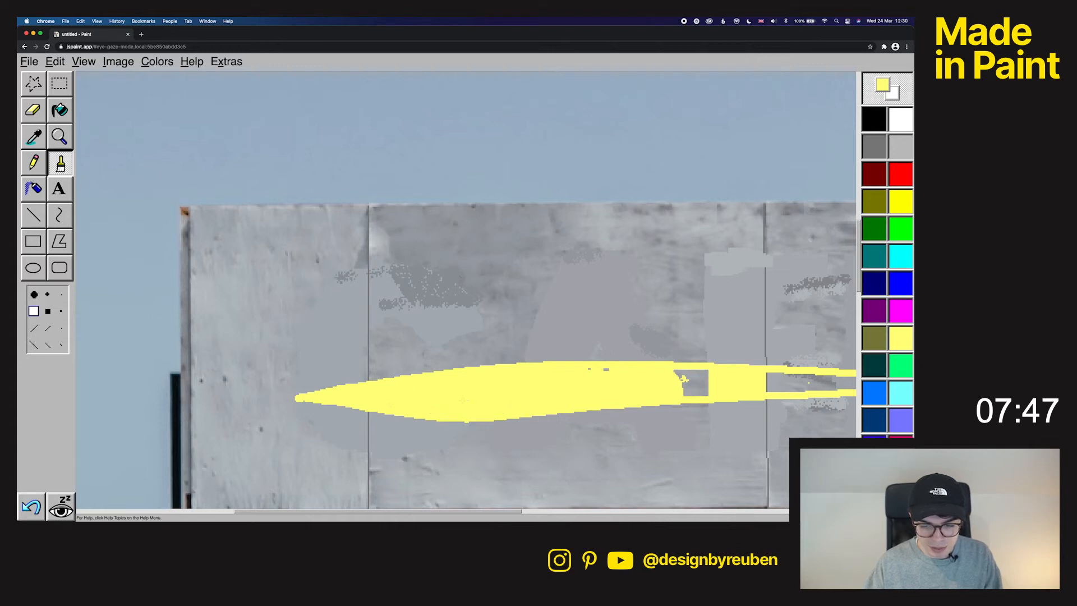
Brush light yellow over the remaining gaps in the middle and right part of the swoosh up to its tip
{"action": "scroll", "coordinate": [584, 380], "scroll_direction": "right", "scroll_amount": 5}
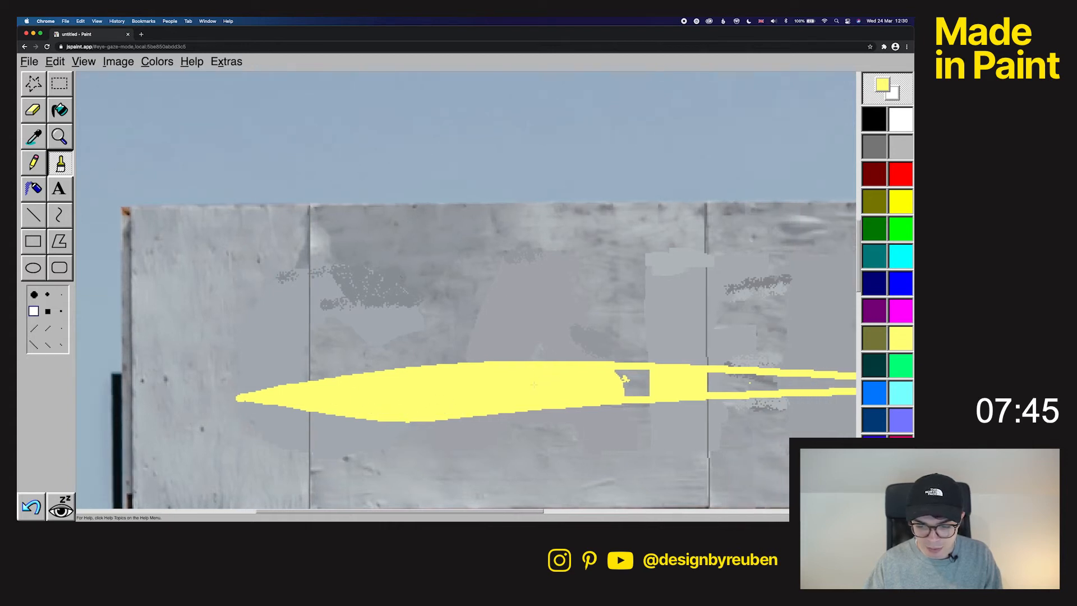
{"action": "left_click_drag", "start_coordinate": [547, 379], "coordinate": [554, 375]}
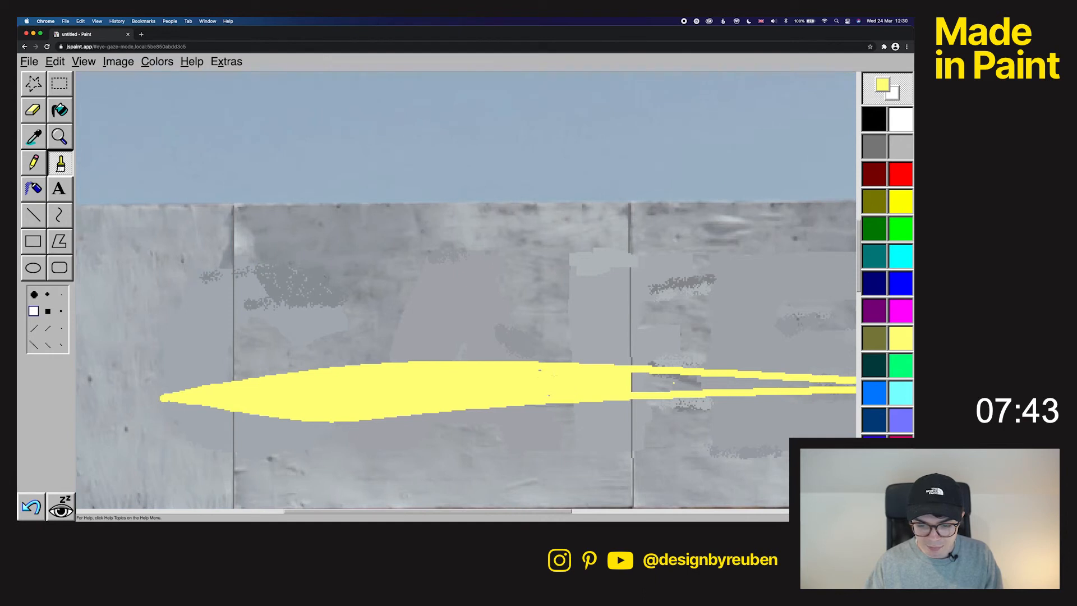
{"action": "mouse_move", "coordinate": [635, 377]}
{"action": "left_mouse_down"}
{"action": "mouse_move", "coordinate": [666, 375]}
{"action": "mouse_move", "coordinate": [656, 386]}
{"action": "mouse_move", "coordinate": [507, 390]}
{"action": "mouse_move", "coordinate": [597, 379]}
{"action": "mouse_move", "coordinate": [549, 380]}
{"action": "mouse_move", "coordinate": [769, 385]}
{"action": "left_mouse_up"}
{"action": "scroll", "coordinate": [533, 393], "scroll_direction": "right", "scroll_amount": 4}
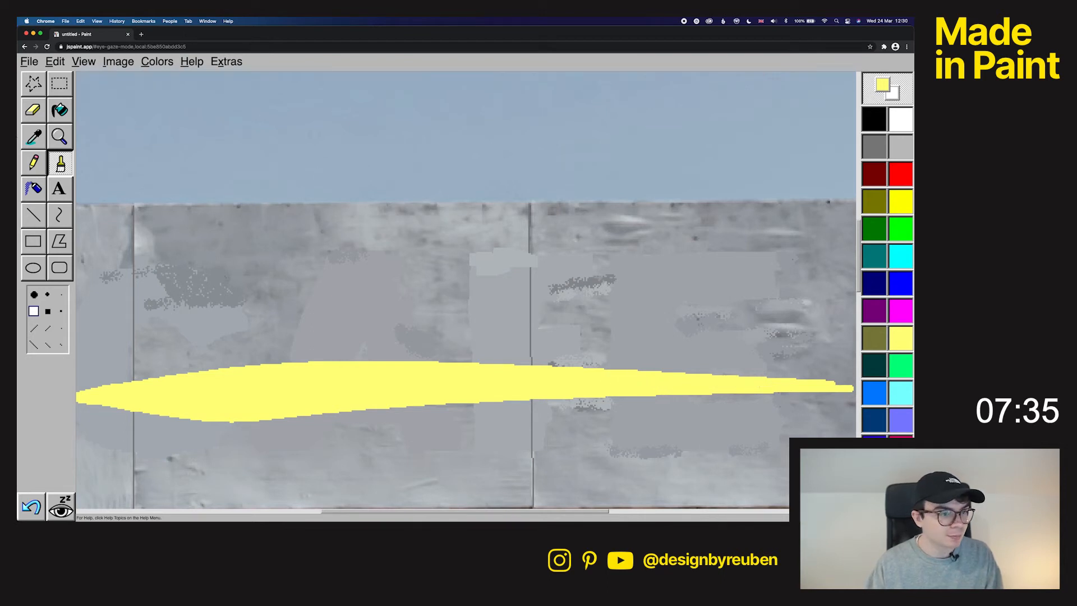
Fit the whole picture in view and compare the swoosh with the reference image "Don't forget to refuel your soul.jpg"
{"action": "left_click", "coordinate": [84, 62]}
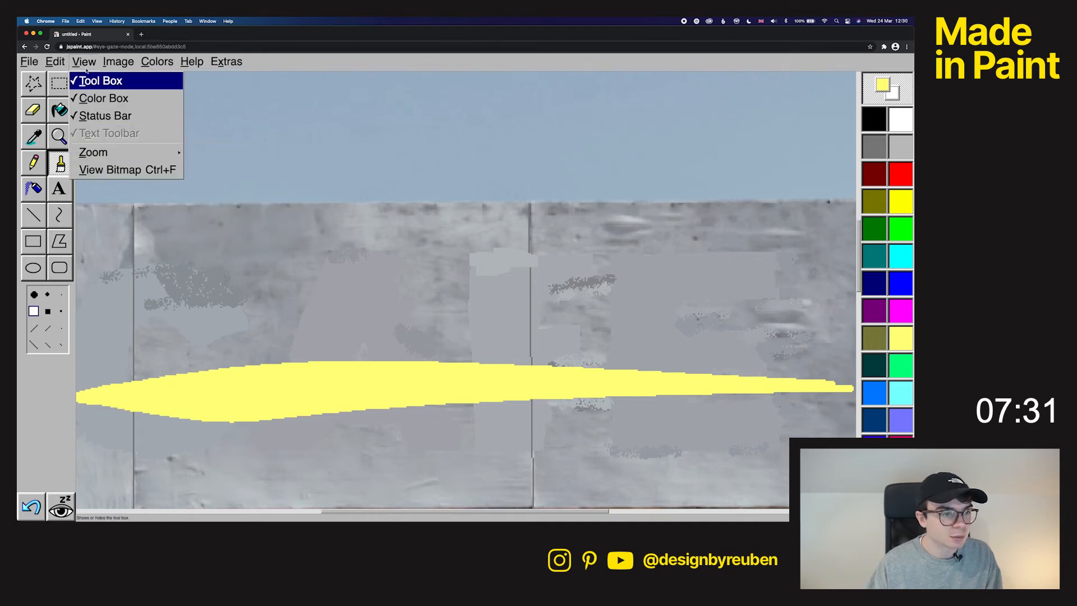
{"action": "mouse_move", "coordinate": [101, 152]}
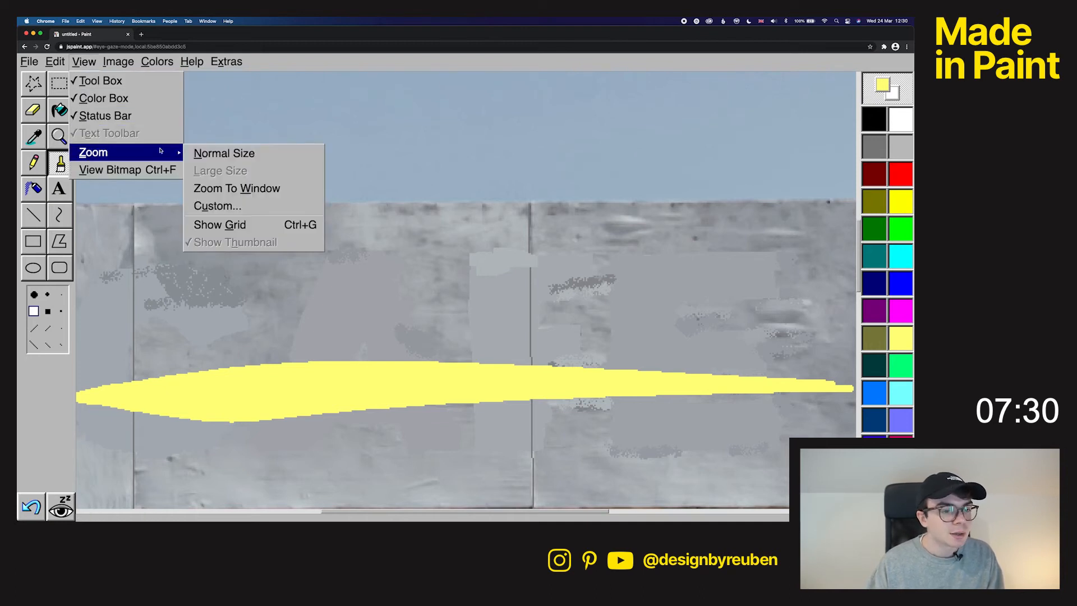
{"action": "left_click", "coordinate": [245, 189]}
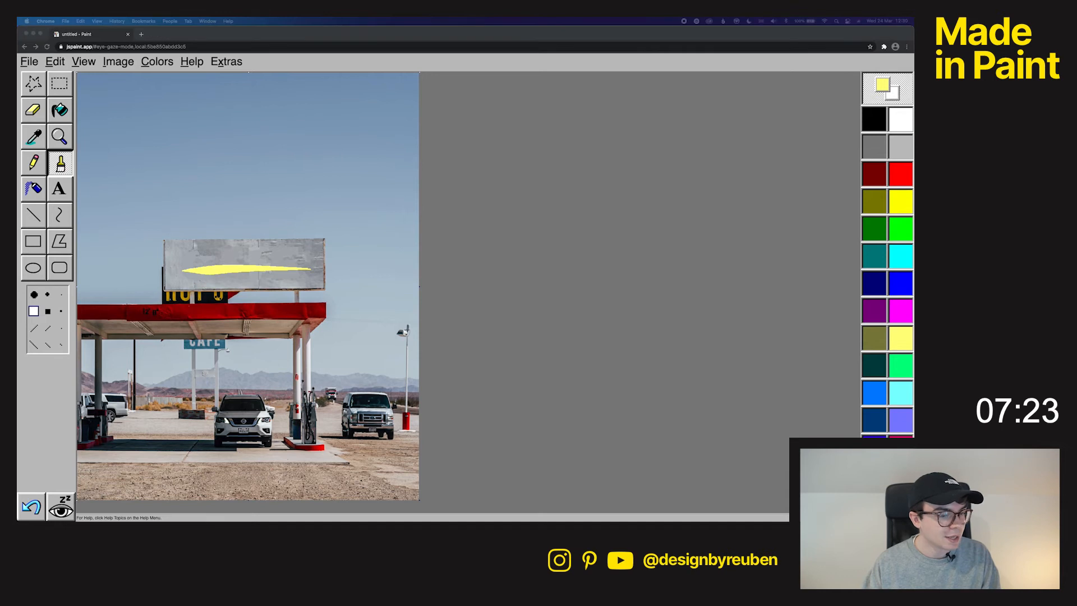
{"action": "left_click_drag", "start_coordinate": [18, 241], "coordinate": [497, 103]}
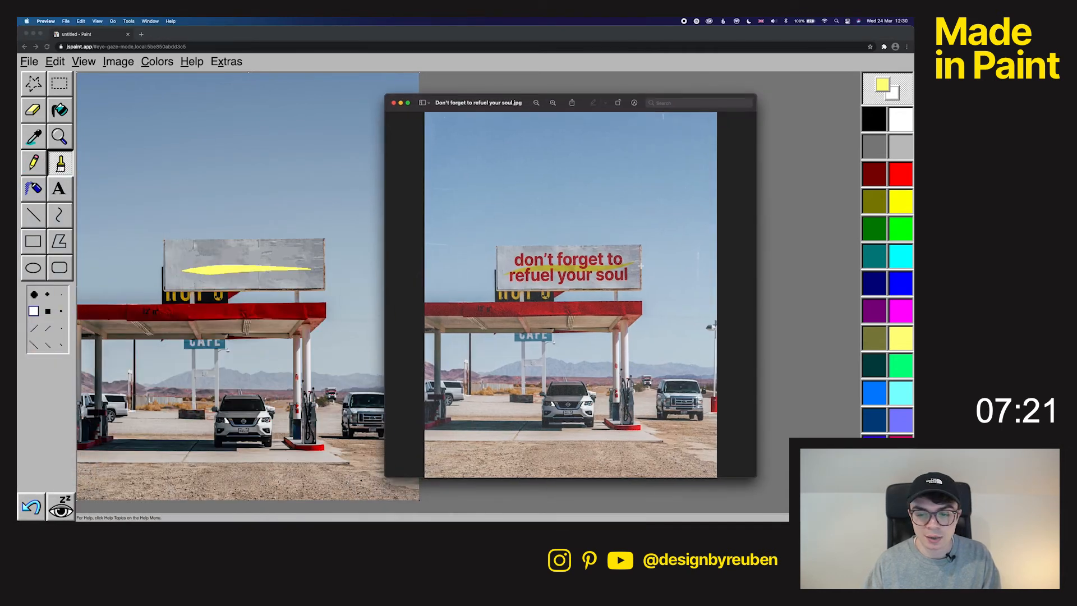
{"action": "mouse_move", "coordinate": [443, 103]}
{"action": "left_mouse_down"}
{"action": "mouse_move", "coordinate": [99, 176]}
{"action": "mouse_move", "coordinate": [17, 214]}
{"action": "left_mouse_up"}
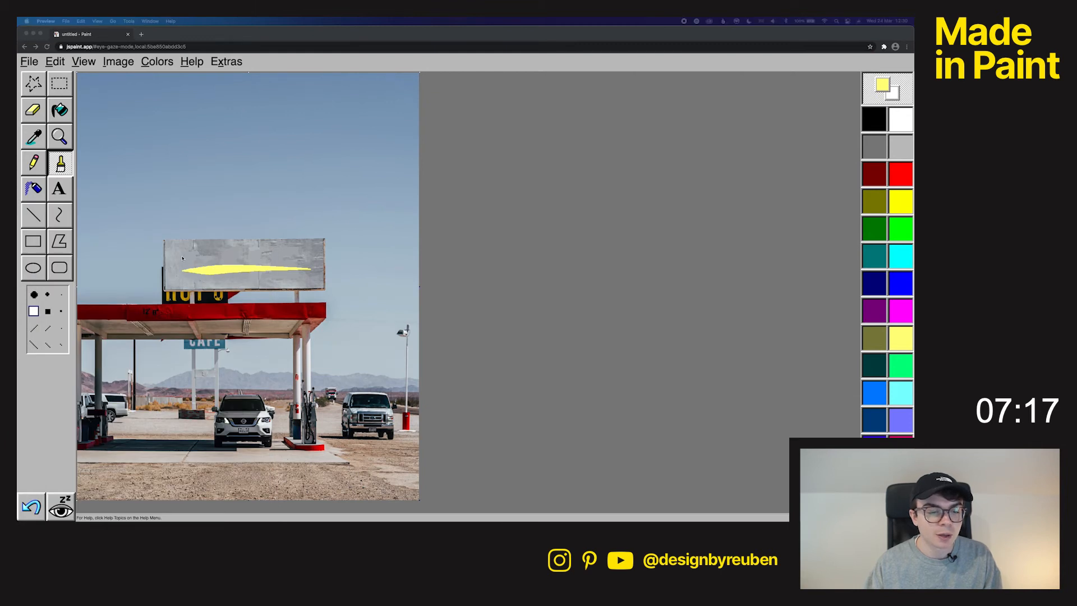
{"action": "left_click", "coordinate": [223, 278]}
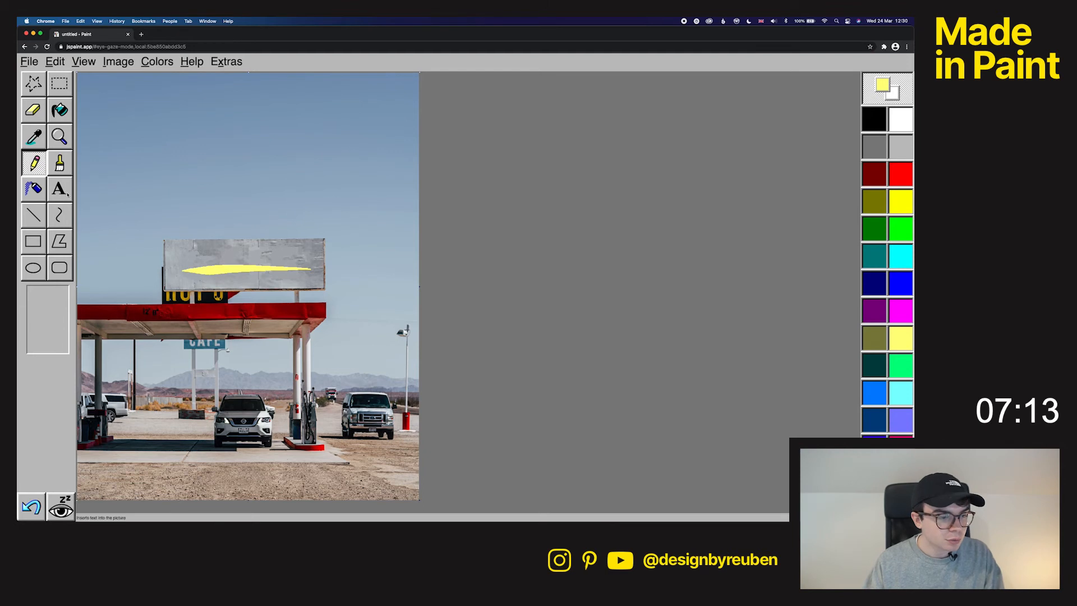
{"action": "left_click", "coordinate": [59, 189]}
{"action": "left_click", "coordinate": [33, 110]}
{"action": "left_click", "coordinate": [34, 162]}
{"action": "left_click", "coordinate": [35, 190]}
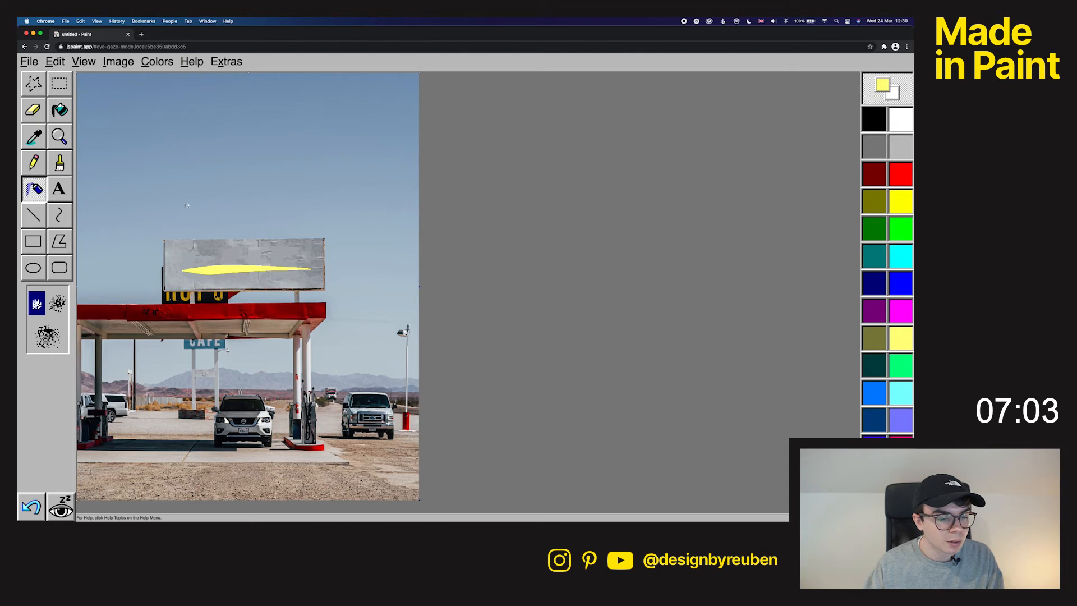
Define a golden yellow custom colour with hue 49, saturation 90 and luminosity 57, and make it the drawing colour
{"action": "left_click", "coordinate": [148, 67]}
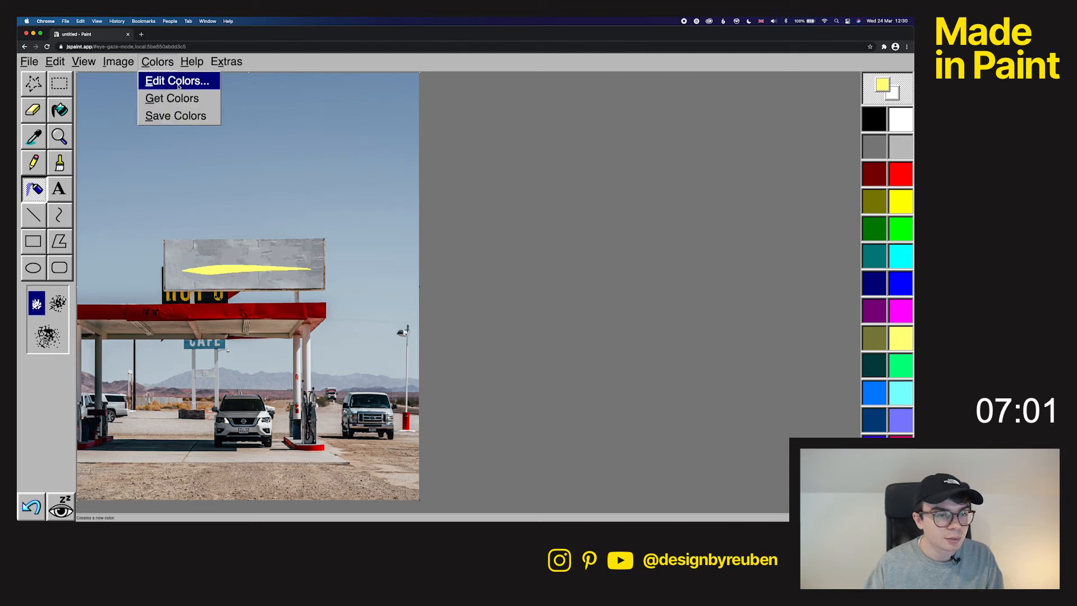
{"action": "left_click", "coordinate": [178, 83]}
{"action": "left_click", "coordinate": [360, 162]}
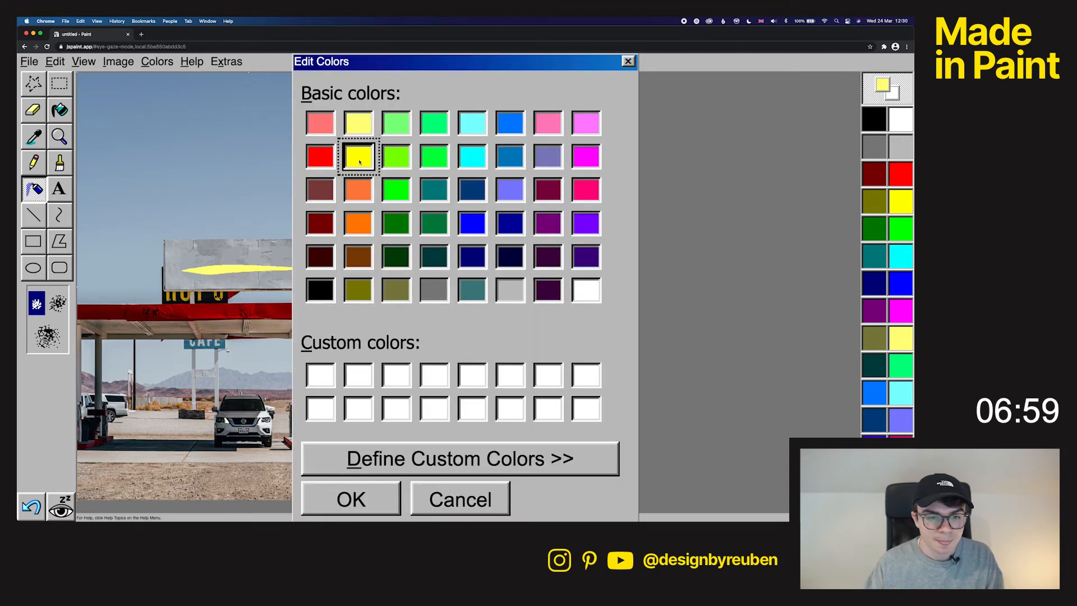
{"action": "left_click", "coordinate": [322, 382]}
{"action": "left_click", "coordinate": [459, 459]}
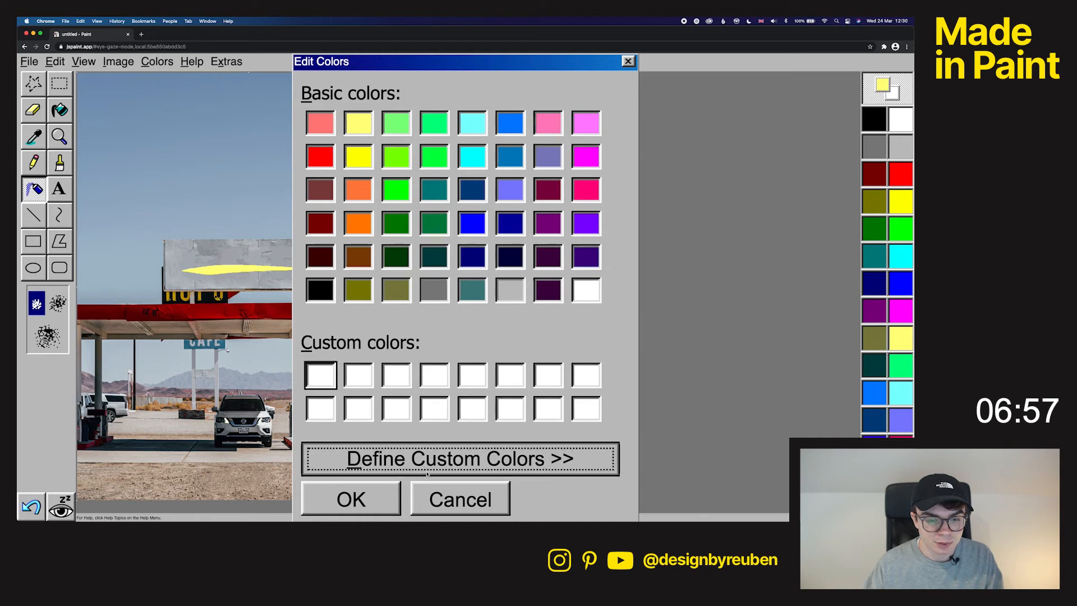
{"action": "mouse_move", "coordinate": [359, 126]}
{"action": "left_mouse_down"}
{"action": "mouse_move", "coordinate": [355, 109]}
{"action": "mouse_move", "coordinate": [379, 146]}
{"action": "mouse_move", "coordinate": [347, 110]}
{"action": "left_mouse_up"}
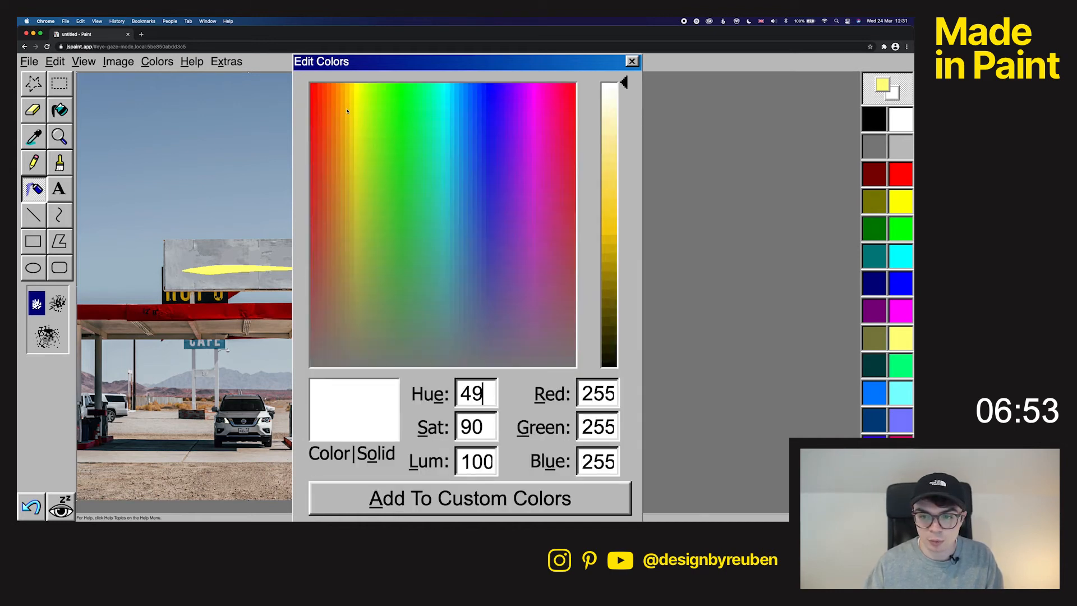
{"action": "left_click_drag", "start_coordinate": [620, 200], "coordinate": [621, 204]}
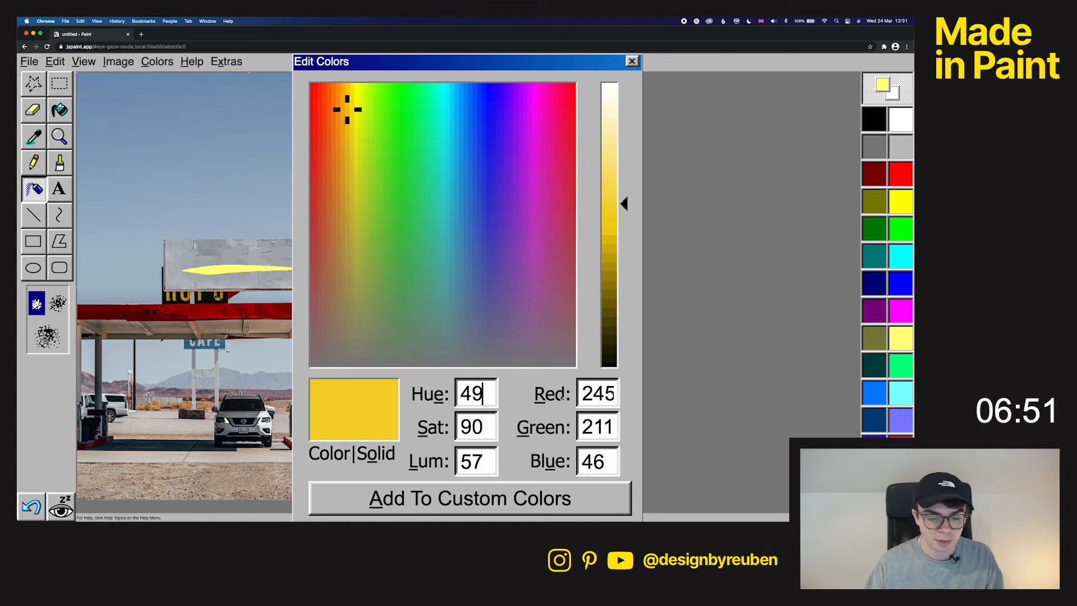
{"action": "left_click", "coordinate": [521, 491]}
{"action": "left_click", "coordinate": [349, 498]}
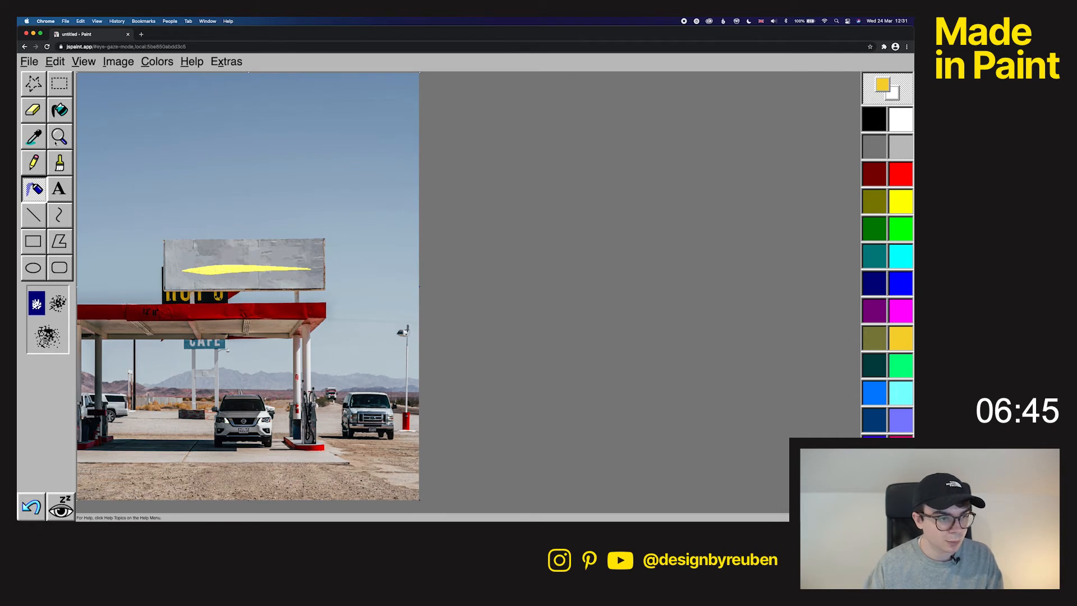
Trace along the swoosh's edges with thick curves in the golden yellow, undoing the ones that miss the shape
{"action": "left_click", "coordinate": [37, 111]}
{"action": "left_click", "coordinate": [35, 188]}
{"action": "left_click", "coordinate": [59, 215]}
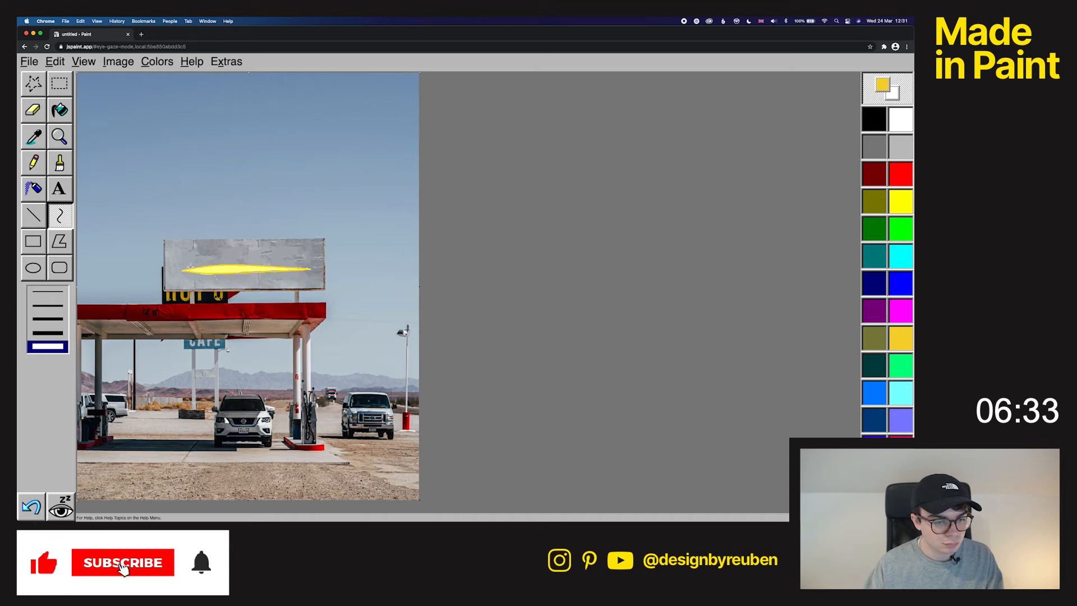
{"action": "key", "text": "super+z"}
{"action": "left_click_drag", "start_coordinate": [182, 271], "coordinate": [309, 268]}
{"action": "key", "text": "super+z"}
{"action": "key", "text": "super+z"}
{"action": "key", "text": "super+z"}
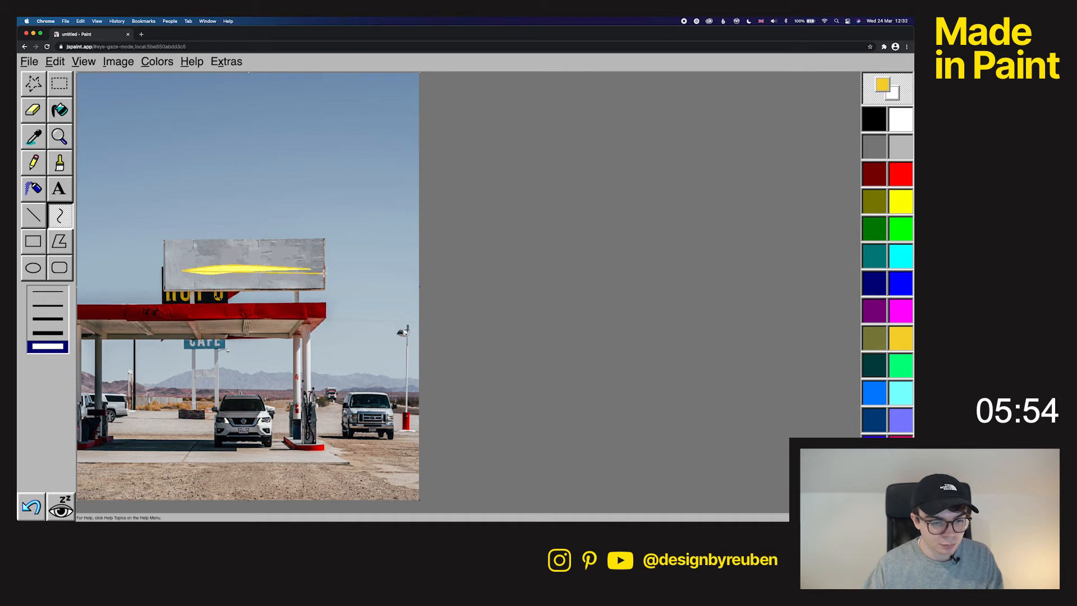
{"action": "left_click_drag", "start_coordinate": [320, 271], "coordinate": [215, 278]}
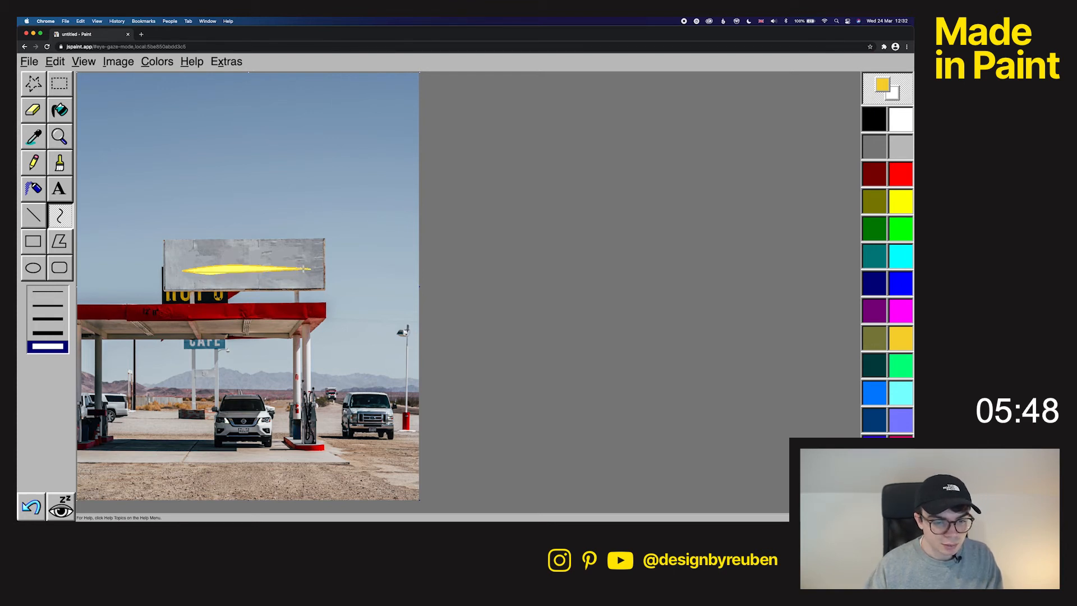
Flood-fill the light yellow swoosh with the golden yellow
{"action": "left_click", "coordinate": [34, 189]}
{"action": "left_click", "coordinate": [60, 119]}
{"action": "left_click", "coordinate": [211, 272]}
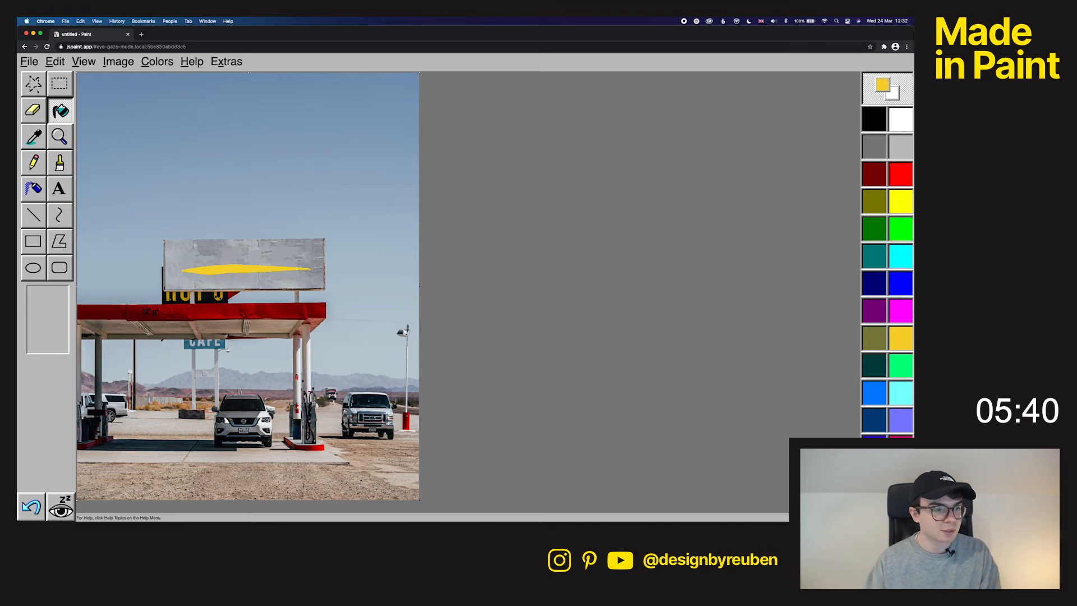
{"action": "left_click", "coordinate": [33, 83]}
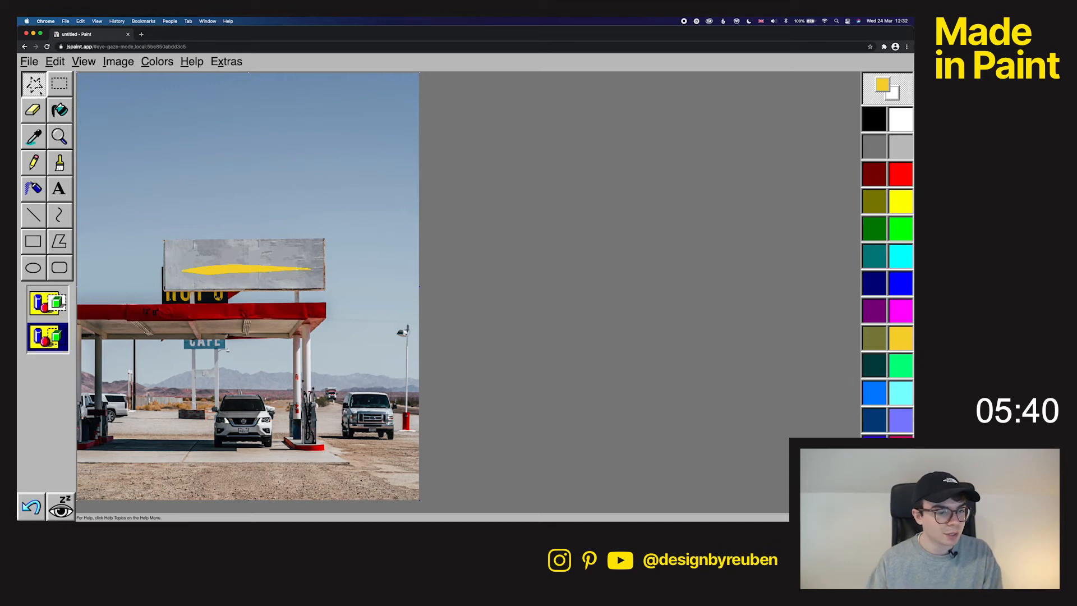
{"action": "left_click", "coordinate": [54, 191]}
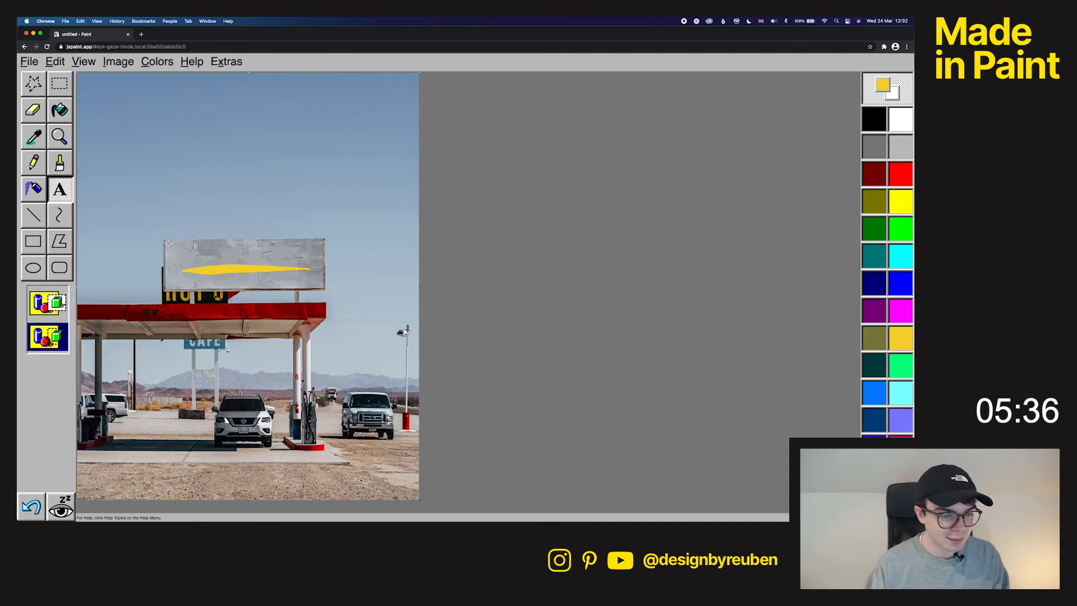
{"action": "left_click_drag", "start_coordinate": [165, 240], "coordinate": [312, 259]}
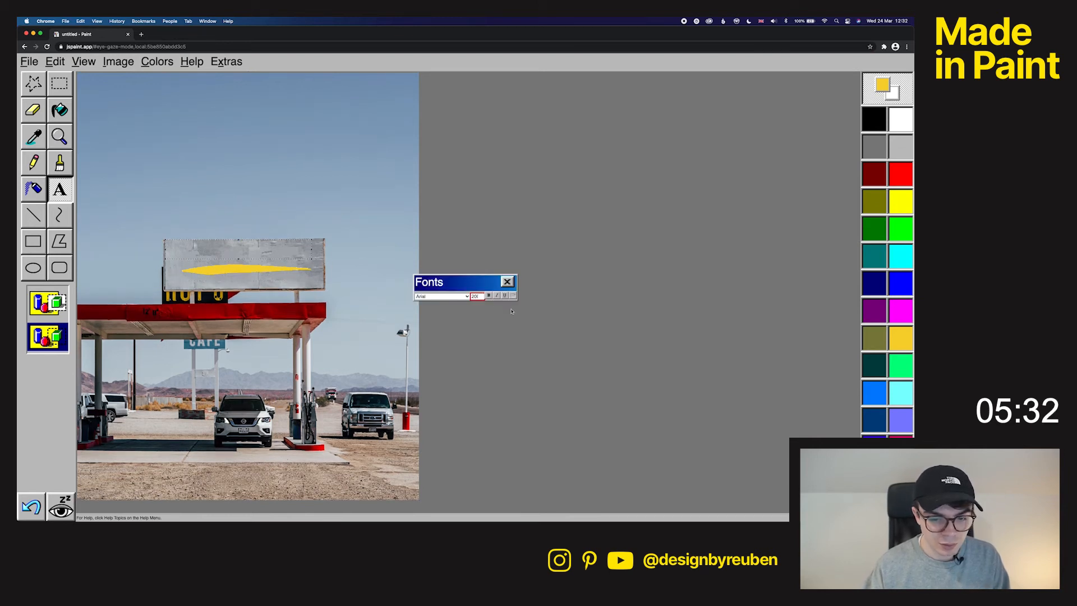
{"action": "left_click", "coordinate": [505, 280]}
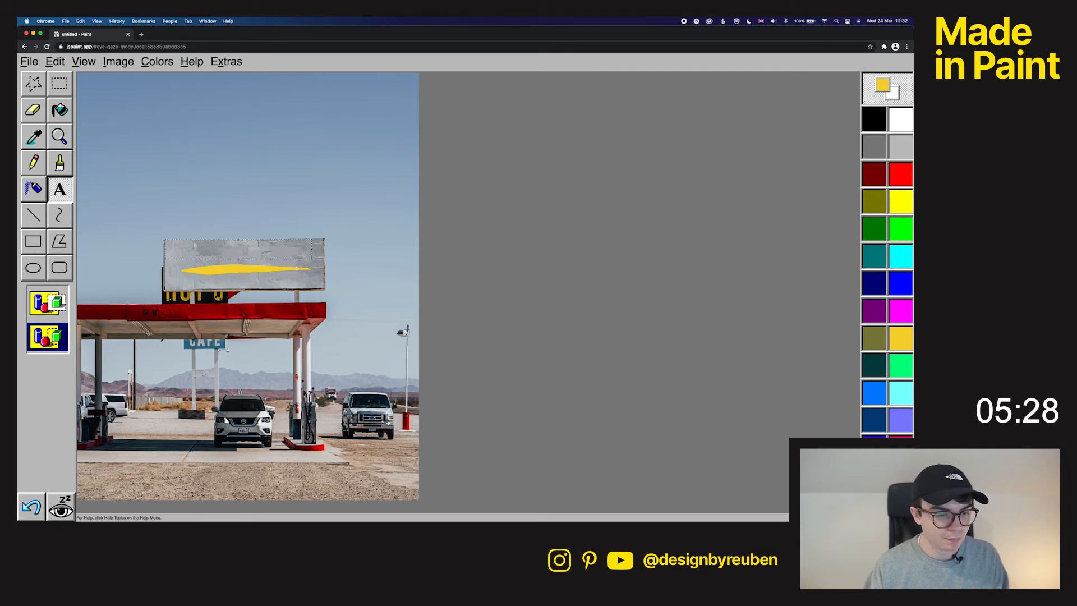
{"action": "left_click", "coordinate": [33, 83]}
{"action": "left_click", "coordinate": [83, 61]}
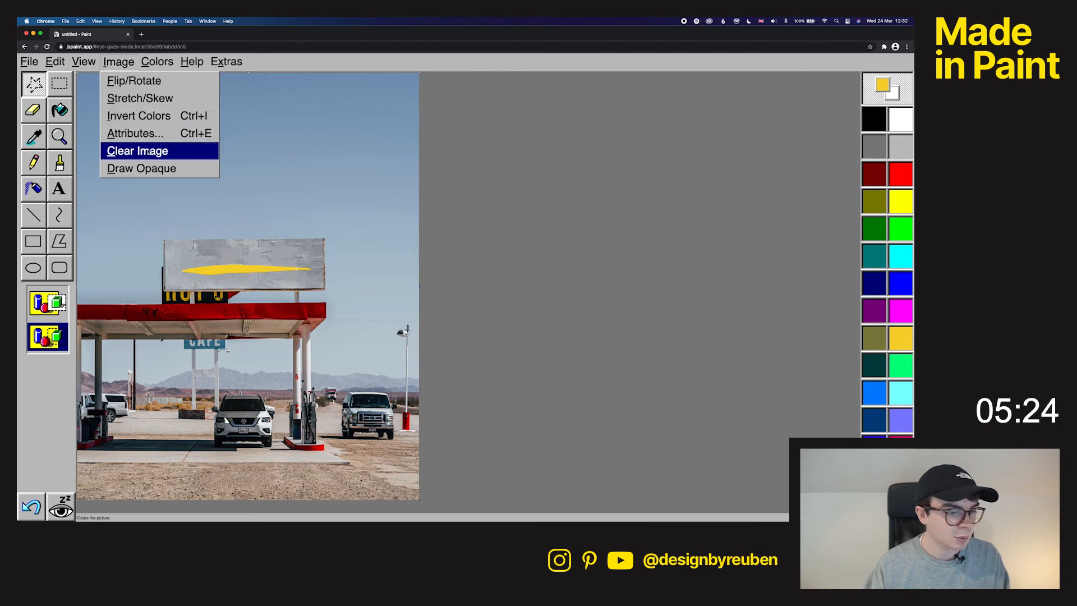
{"action": "mouse_move", "coordinate": [18, 147]}
{"action": "left_mouse_down"}
{"action": "mouse_move", "coordinate": [330, 146]}
{"action": "mouse_move", "coordinate": [434, 103]}
{"action": "mouse_move", "coordinate": [18, 175]}
{"action": "left_mouse_up"}
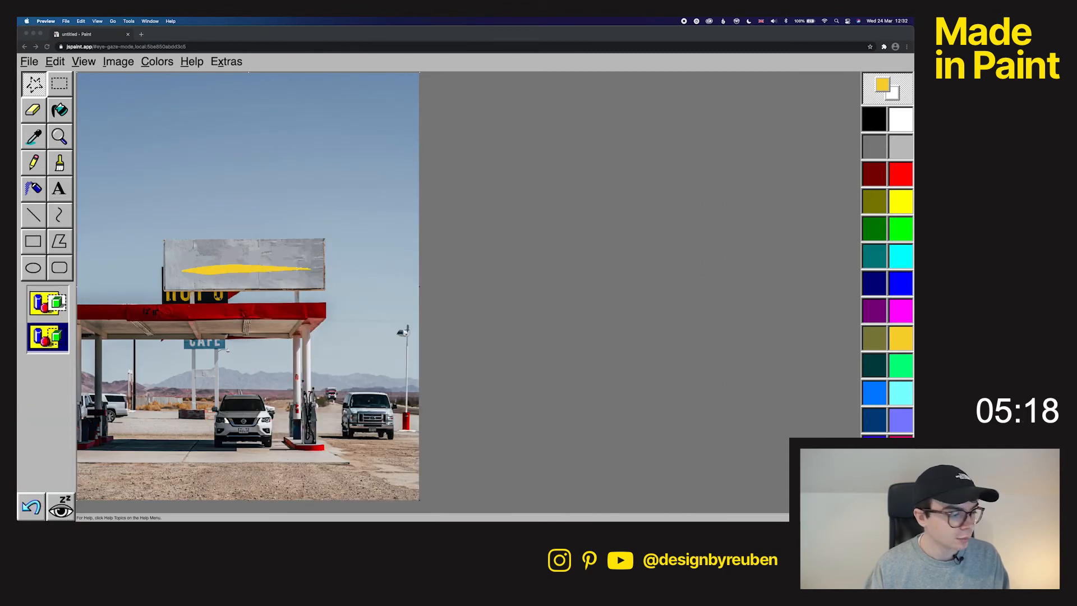
Sample the dark red of the petrol station's canopy as the drawing colour
{"action": "left_click", "coordinate": [34, 138]}
{"action": "left_click", "coordinate": [35, 137]}
{"action": "left_click", "coordinate": [221, 307]}
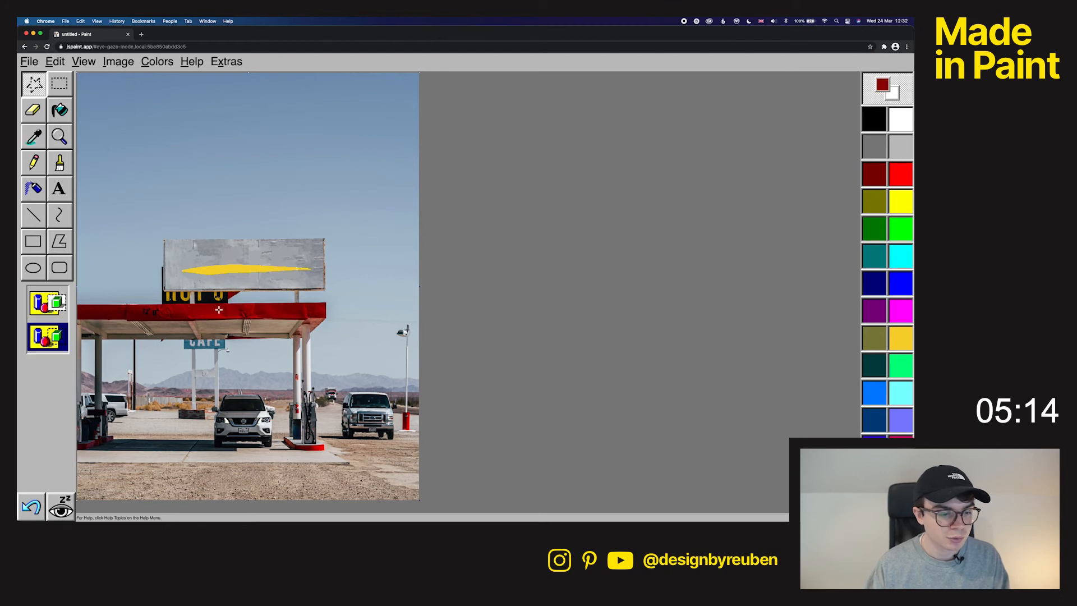
Place a text box over the sign reading "don't" and format it as bold Arial at size 100
{"action": "key", "text": "t"}
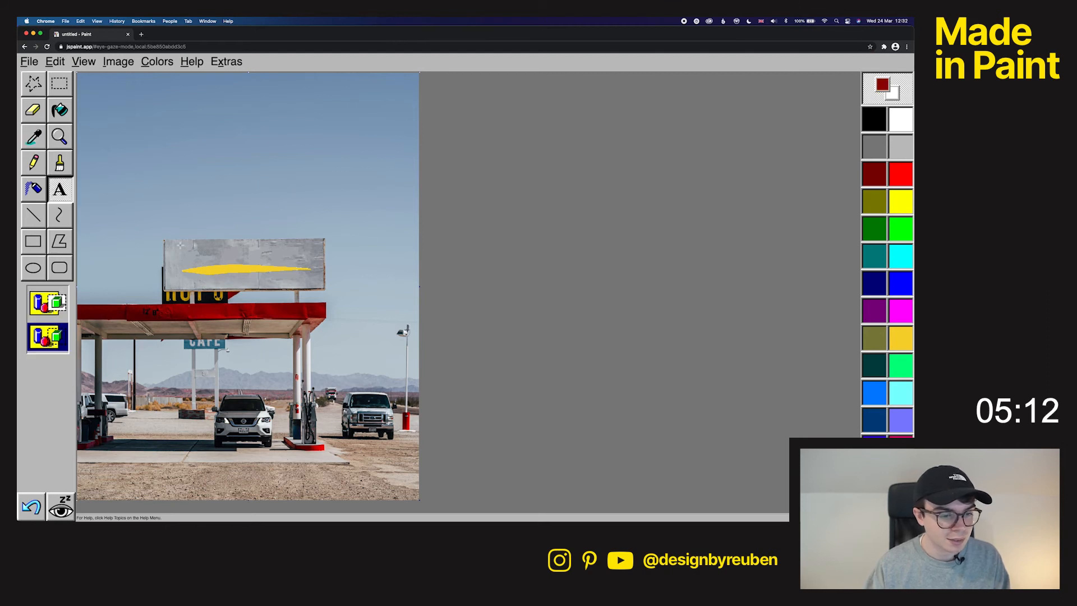
{"action": "left_click_drag", "start_coordinate": [311, 268], "coordinate": [177, 244]}
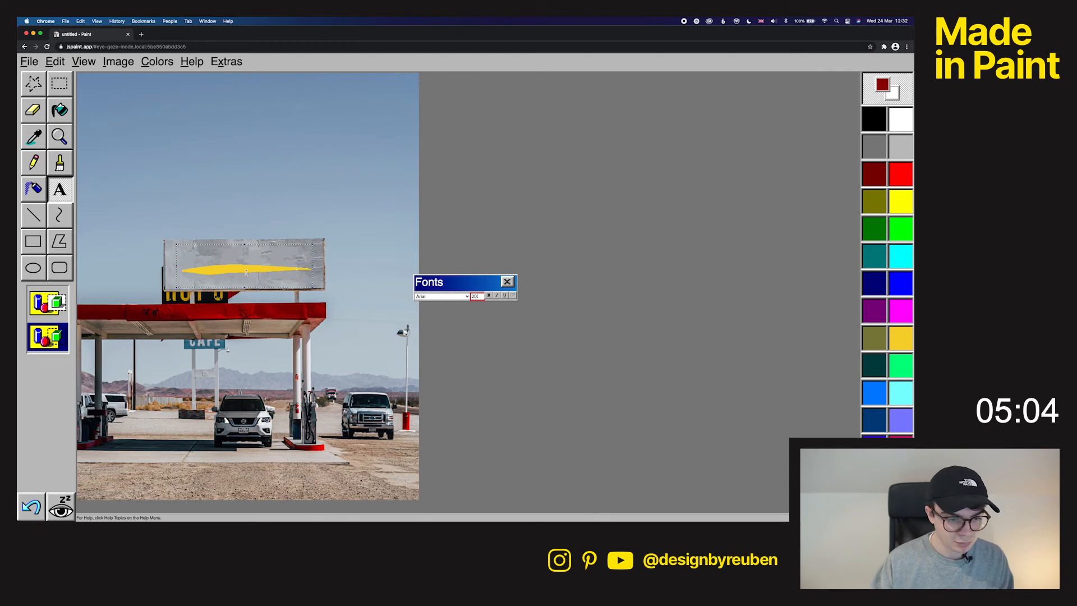
{"action": "type", "text": "don't"}
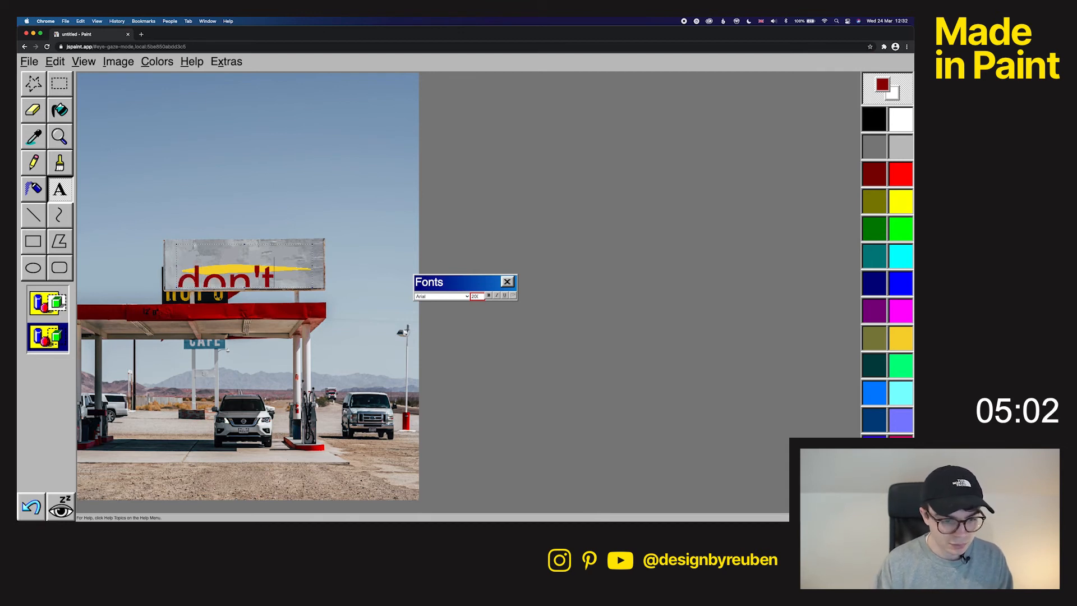
{"action": "key", "text": "super+a"}
{"action": "left_click", "coordinate": [482, 296]}
{"action": "left_click", "coordinate": [466, 296]}
{"action": "left_click", "coordinate": [476, 296]}
{"action": "type", "text": "100"}
{"action": "key", "text": "Return"}
{"action": "left_click", "coordinate": [488, 296]}
Try other fonts such as Impact, Monaco and Verdana on the "don't" lettering, then go back to Arial
{"action": "left_click", "coordinate": [467, 296]}
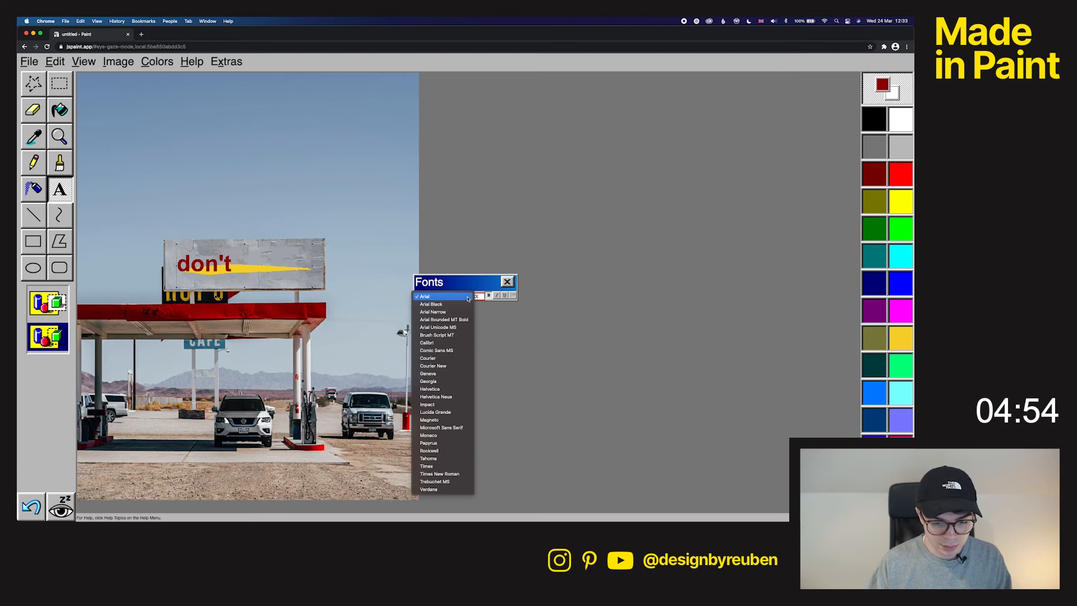
{"action": "left_click", "coordinate": [449, 404]}
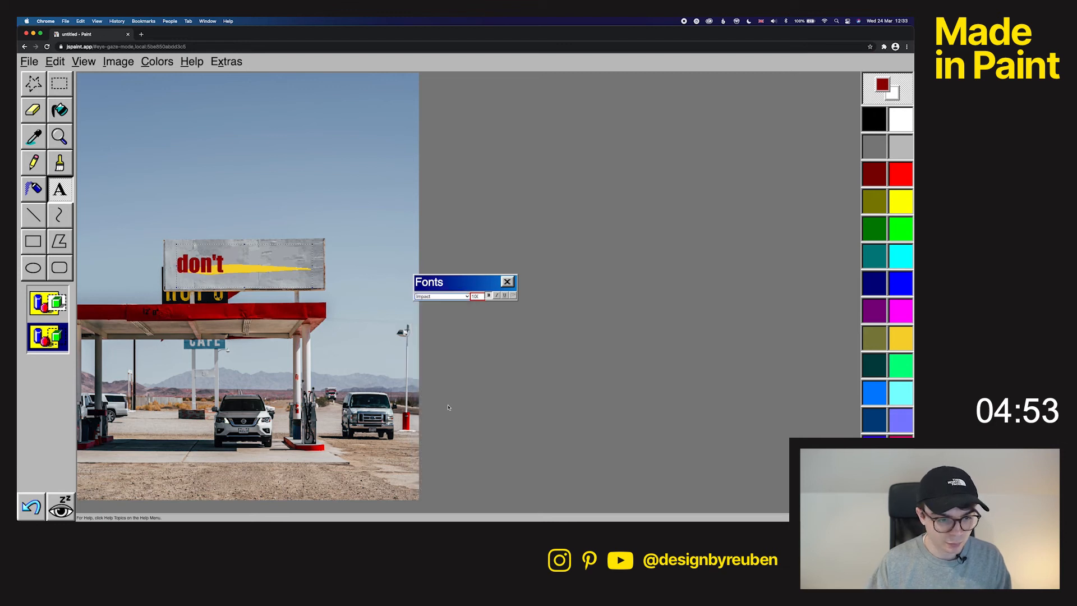
{"action": "left_click", "coordinate": [454, 296]}
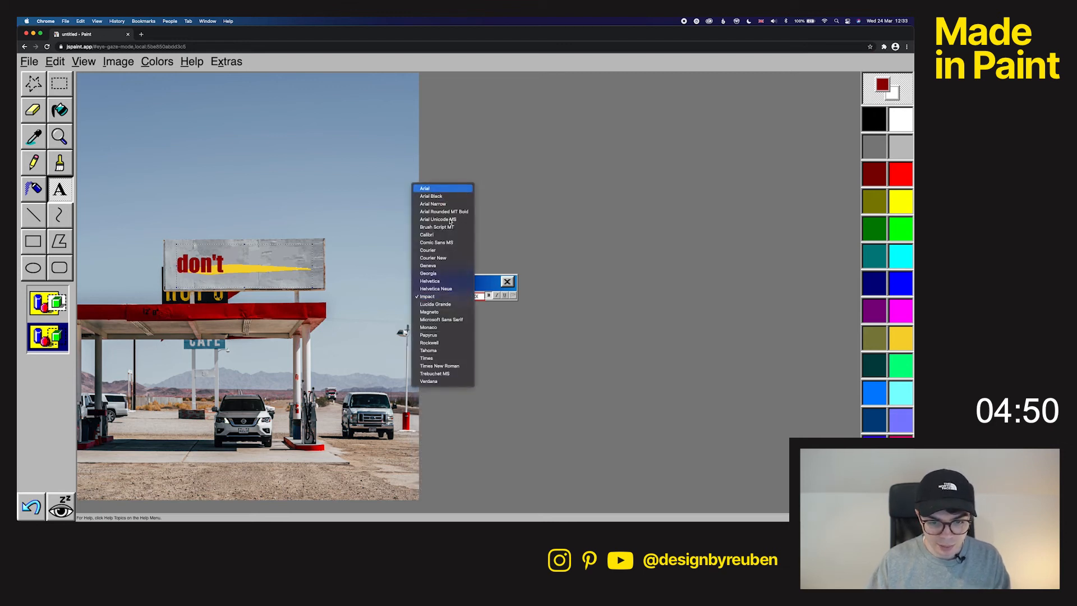
{"action": "left_click", "coordinate": [429, 188]}
{"action": "left_click", "coordinate": [467, 297]}
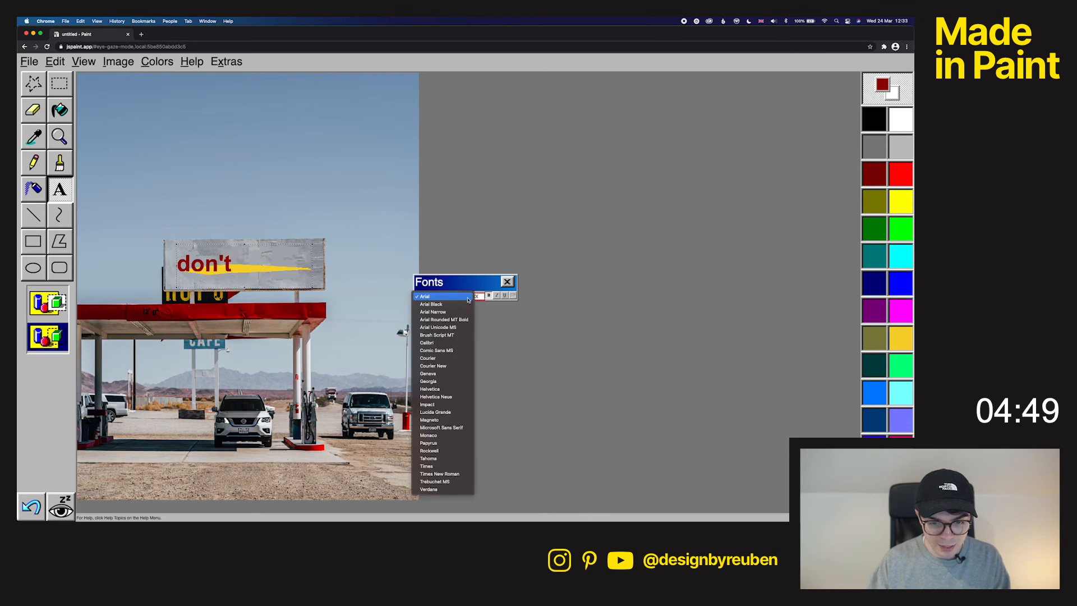
{"action": "left_click", "coordinate": [460, 436]}
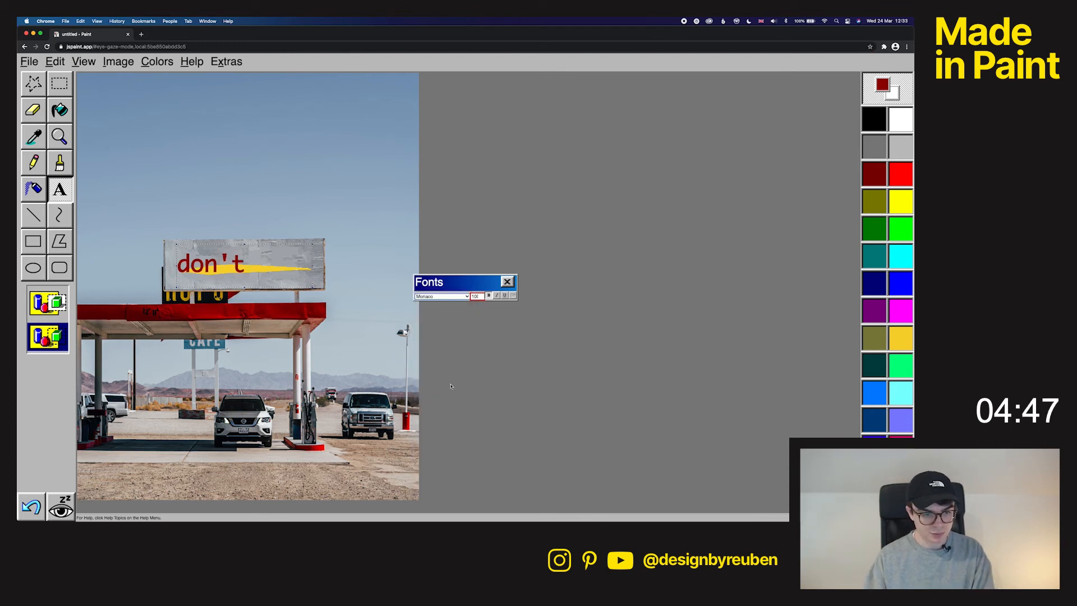
{"action": "left_click", "coordinate": [449, 296]}
{"action": "left_click", "coordinate": [443, 327]}
{"action": "left_click", "coordinate": [449, 296]}
{"action": "left_click", "coordinate": [450, 319]}
{"action": "left_click", "coordinate": [458, 297]}
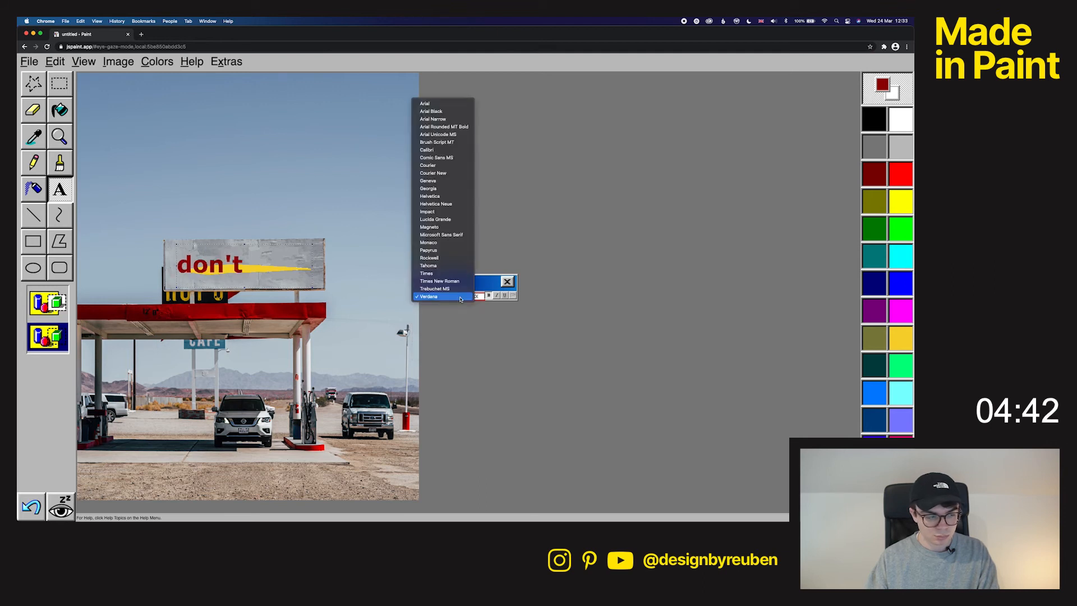
{"action": "left_click", "coordinate": [432, 103]}
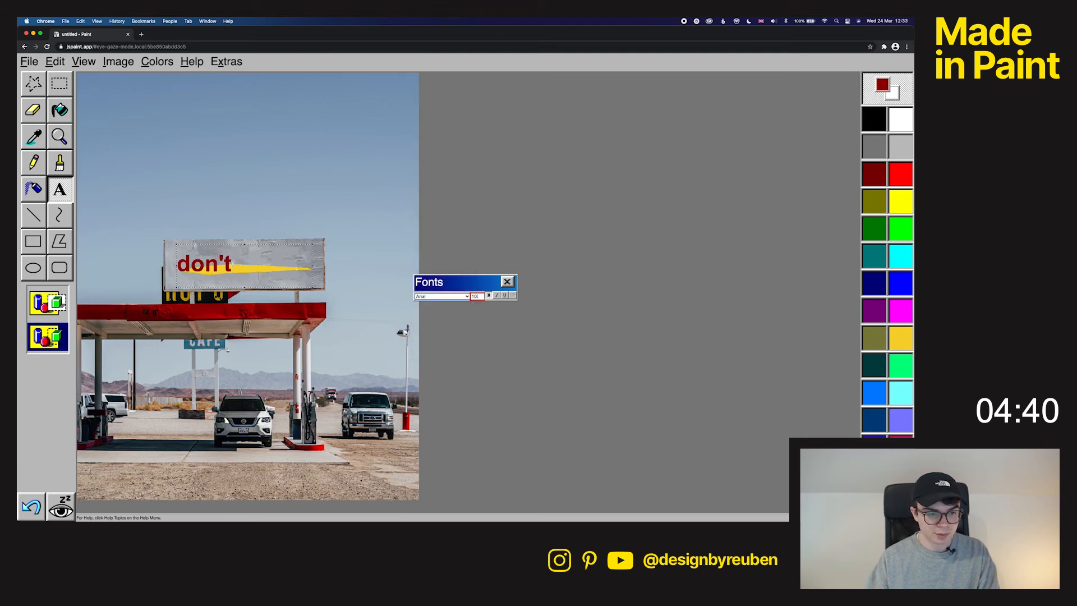
Extend the lettering to read "don't forget to" and set its font size to 80
{"action": "type", "text": "forg"}
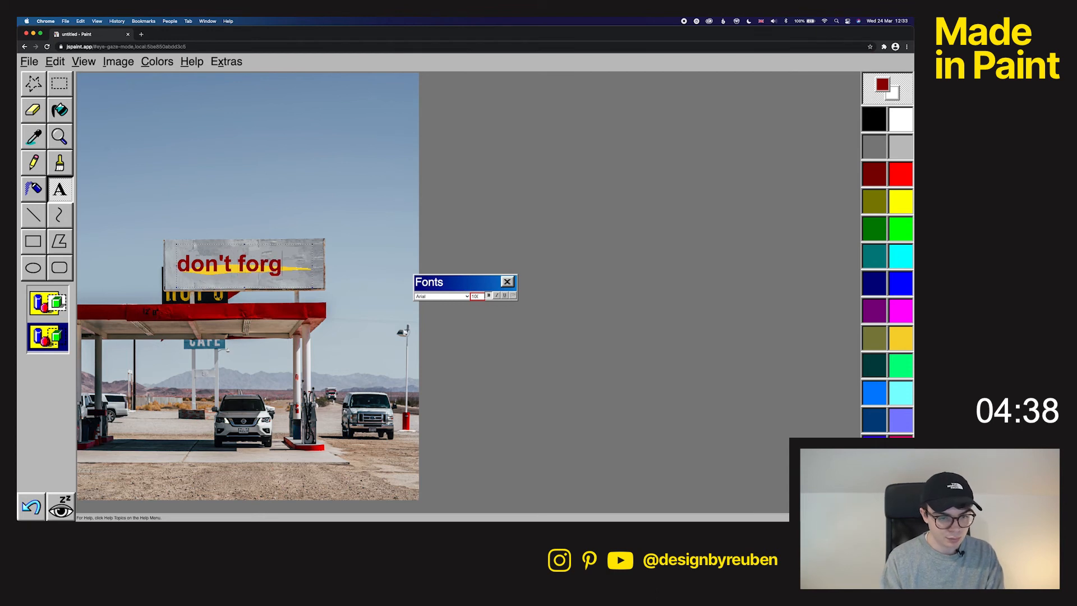
{"action": "type", "text": "et to"}
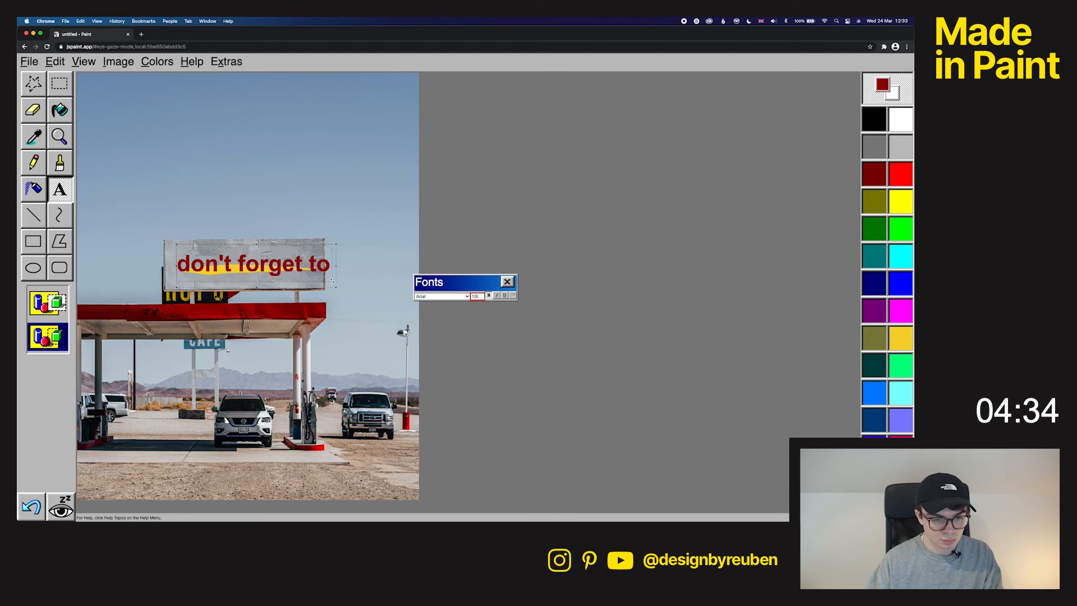
{"action": "left_click_drag", "start_coordinate": [332, 278], "coordinate": [333, 278]}
{"action": "double_click", "coordinate": [477, 296]}
{"action": "type", "text": "80"}
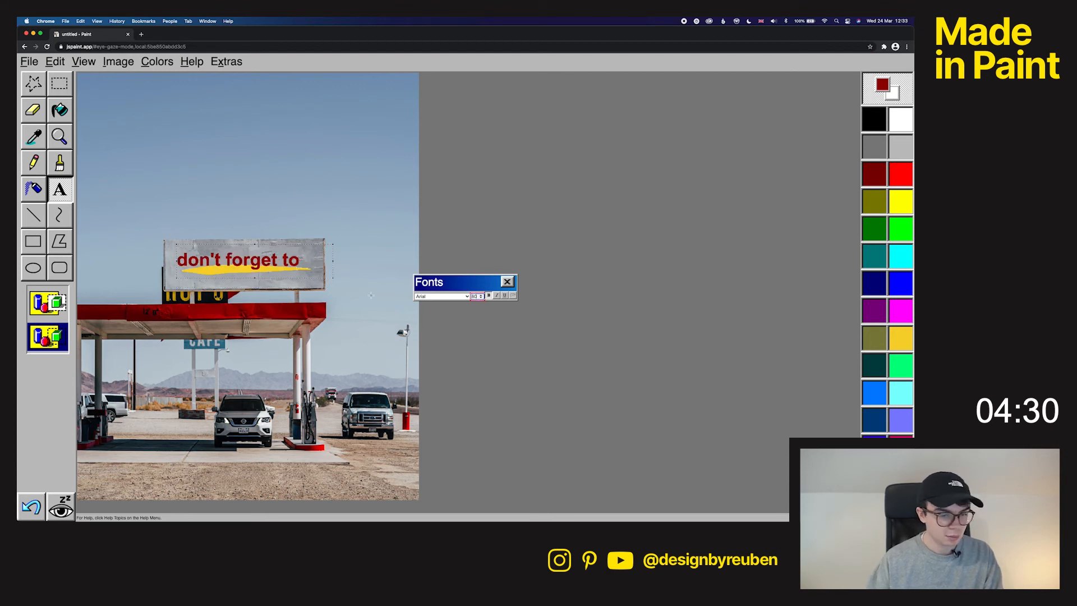
Move the "don't forget to" text so it sits centred on the sign just above the yellow swoosh
{"action": "left_click_drag", "start_coordinate": [302, 261], "coordinate": [176, 260]}
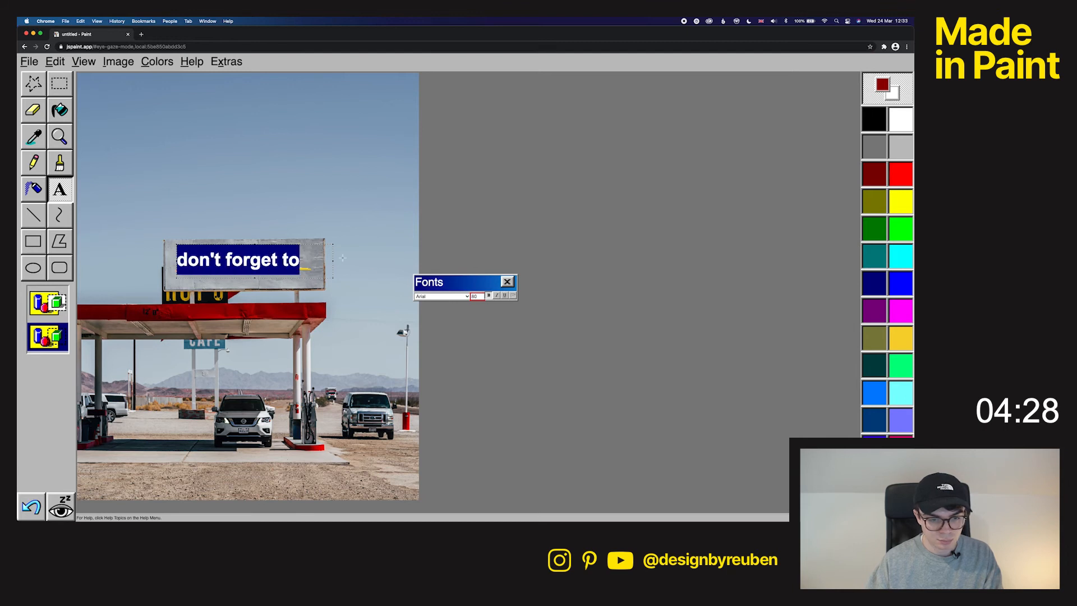
{"action": "left_click", "coordinate": [295, 262]}
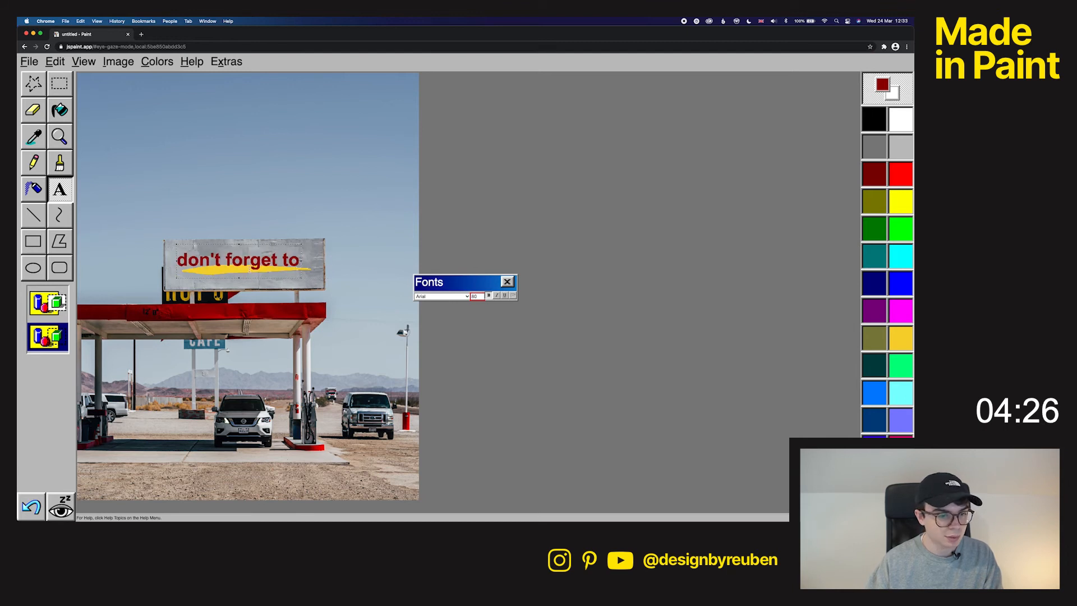
{"action": "left_click_drag", "start_coordinate": [261, 277], "coordinate": [267, 275]}
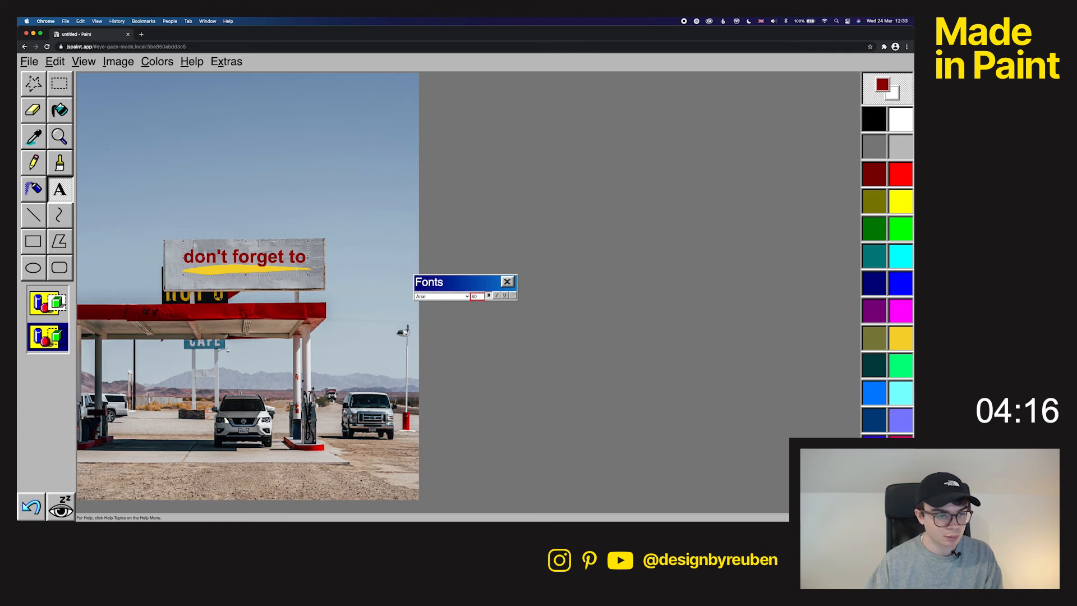
Add a second text box at the sign's lower edge reading "refuel your soul" in the same dark red bold lettering
{"action": "left_click", "coordinate": [49, 190]}
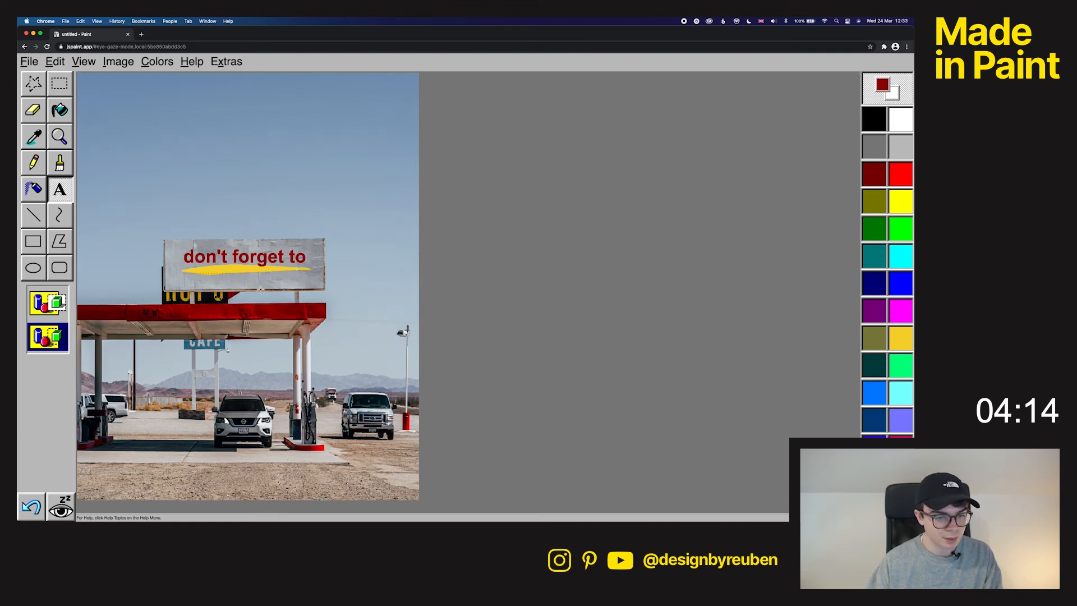
{"action": "left_click_drag", "start_coordinate": [314, 290], "coordinate": [315, 291]}
{"action": "type", "text": "re"}
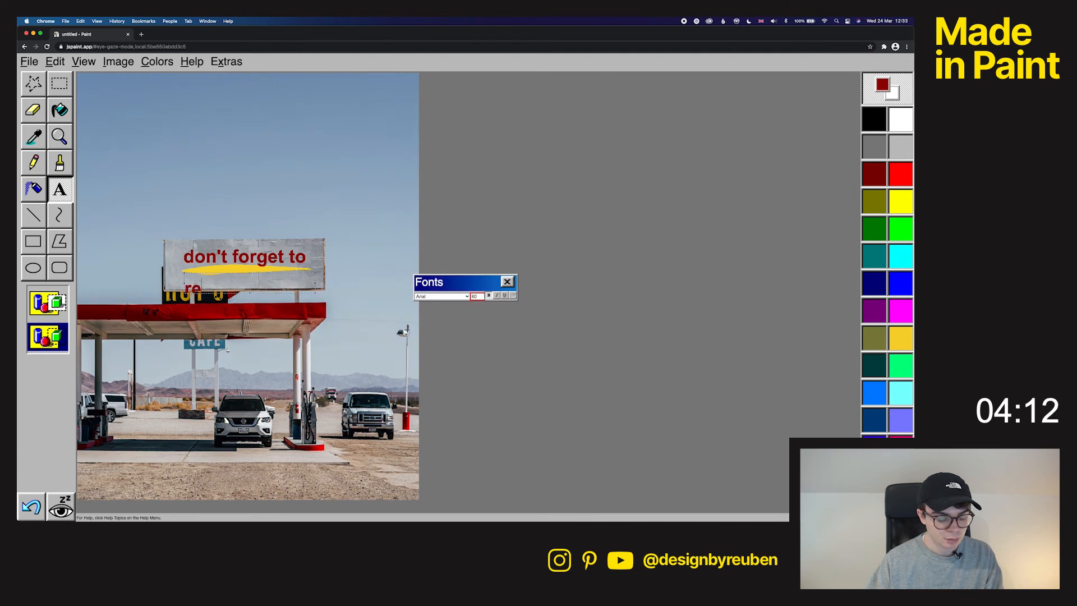
{"action": "type", "text": "fuel your so"}
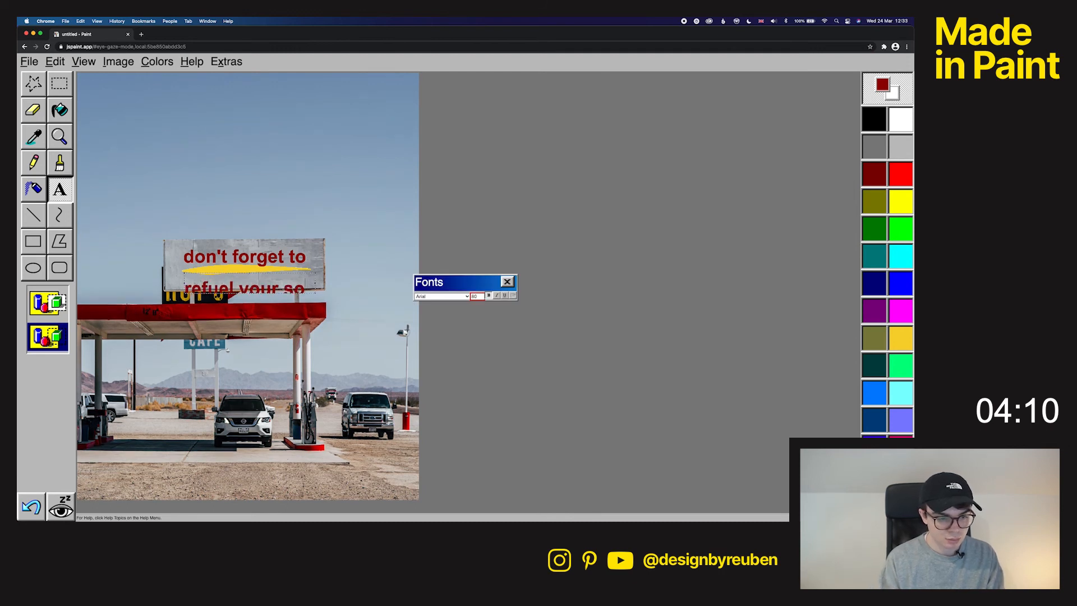
{"action": "type", "text": "ul"}
{"action": "key", "text": "BackSpace"}
{"action": "key", "text": "BackSpace"}
{"action": "key", "text": "BackSpace"}
{"action": "key", "text": "BackSpace"}
{"action": "key", "text": "BackSpace"}
{"action": "type", "text": "soul"}
Move the "refuel your soul" line up beneath "don't forget to", overlapping the swoosh, and commit it to the picture
{"action": "left_click_drag", "start_coordinate": [234, 285], "coordinate": [279, 259]}
{"action": "left_click", "coordinate": [262, 289]}
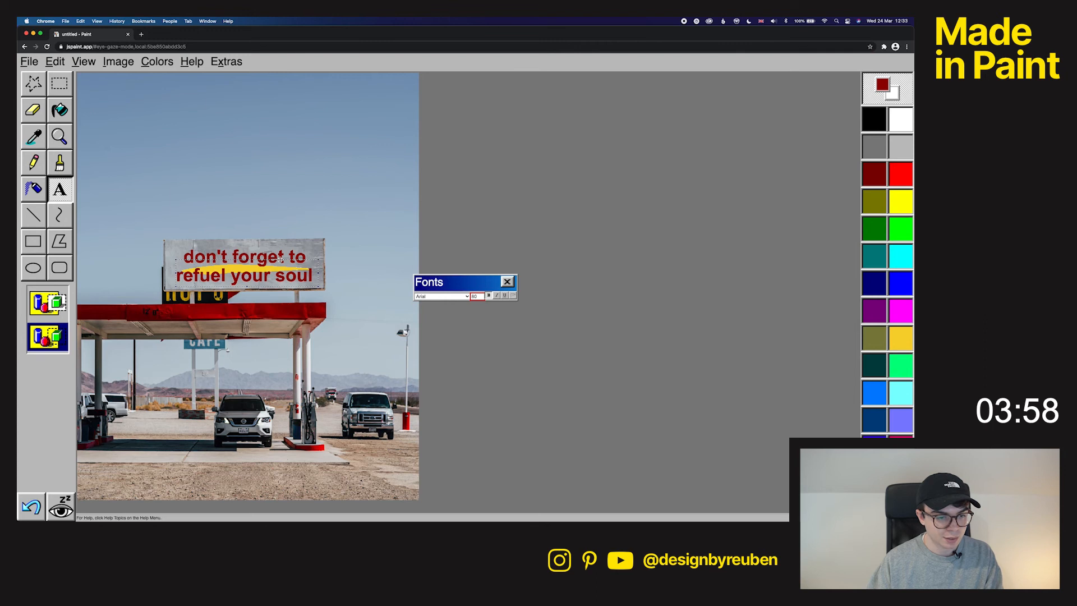
{"action": "left_click", "coordinate": [396, 365]}
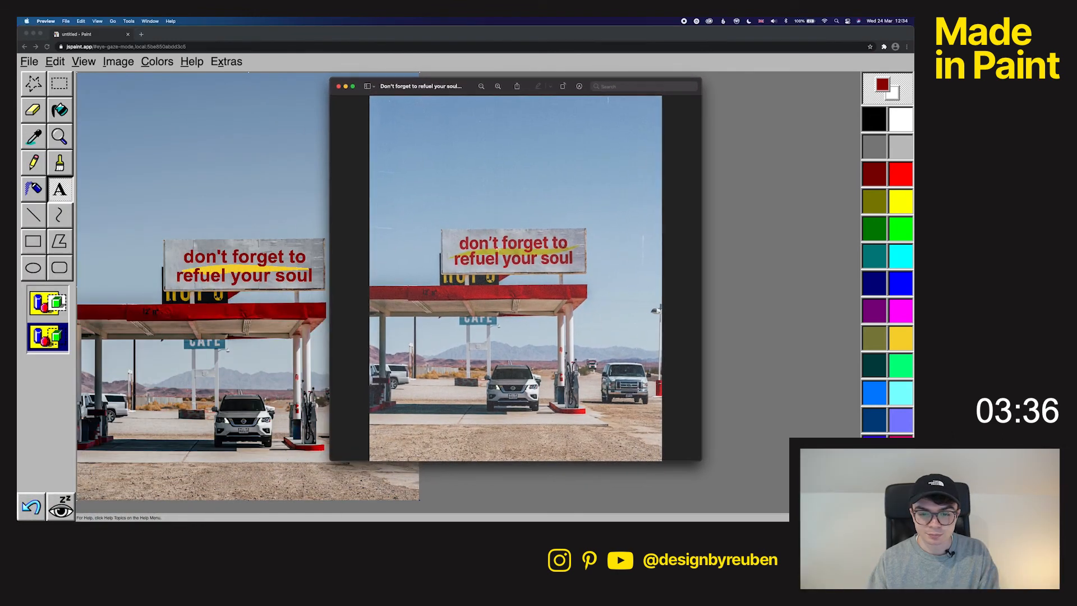
Compare the sign's lettering with the reference image "Don't forget to refuel your soul" placed beside the picture, then close the reference
{"action": "left_click_drag", "start_coordinate": [406, 86], "coordinate": [445, 87]}
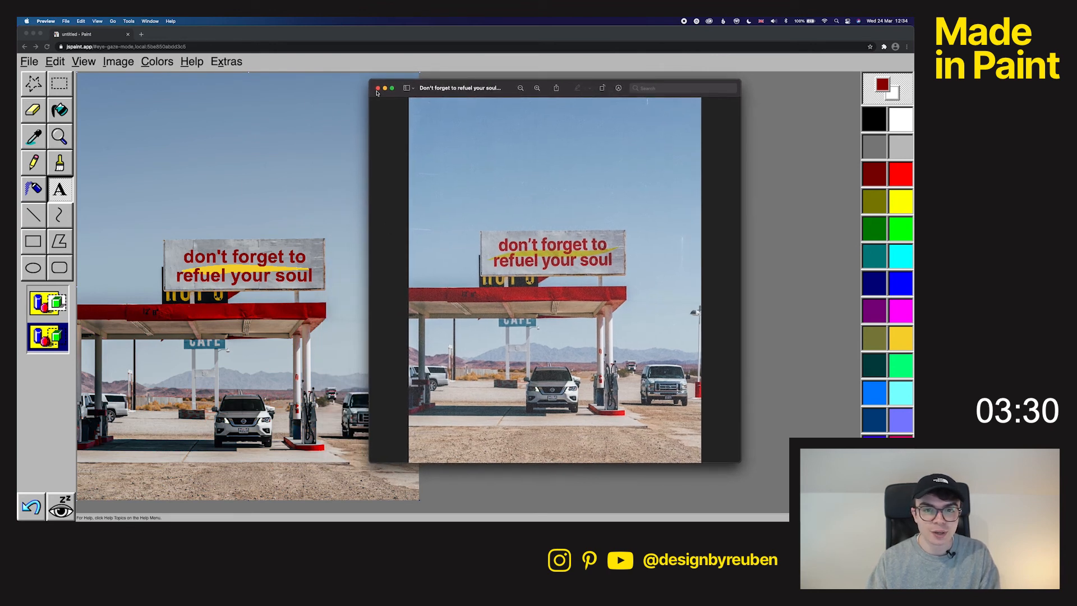
{"action": "left_click_drag", "start_coordinate": [470, 86], "coordinate": [502, 89]}
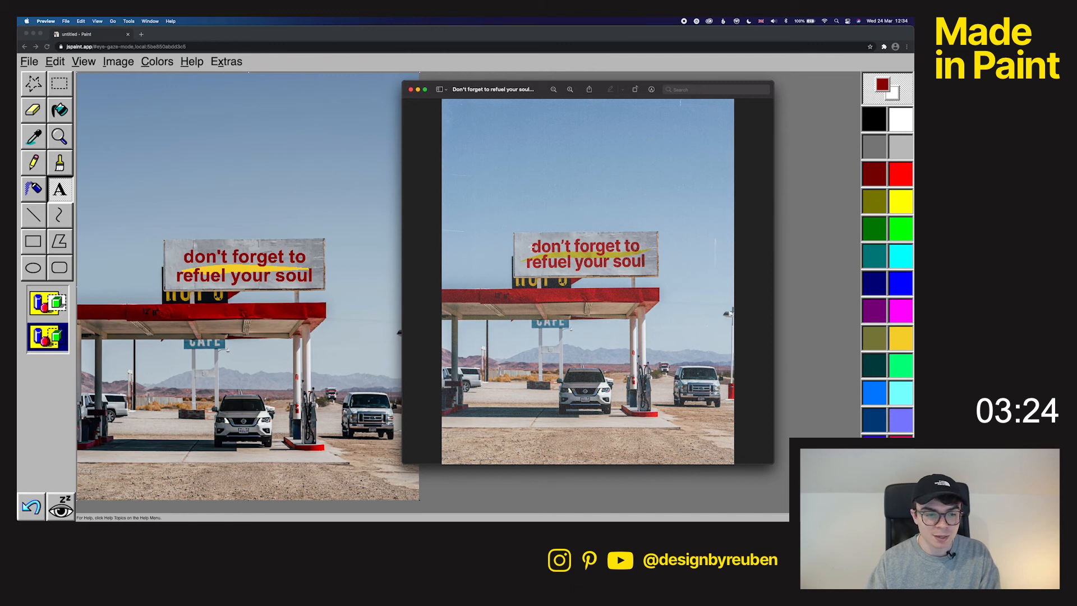
{"action": "left_click", "coordinate": [410, 90]}
Spray light grey sampled from the sign over the letters "don" in the upper line, using the largest airbrush size
{"action": "left_click", "coordinate": [135, 65]}
{"action": "left_click", "coordinate": [119, 61]}
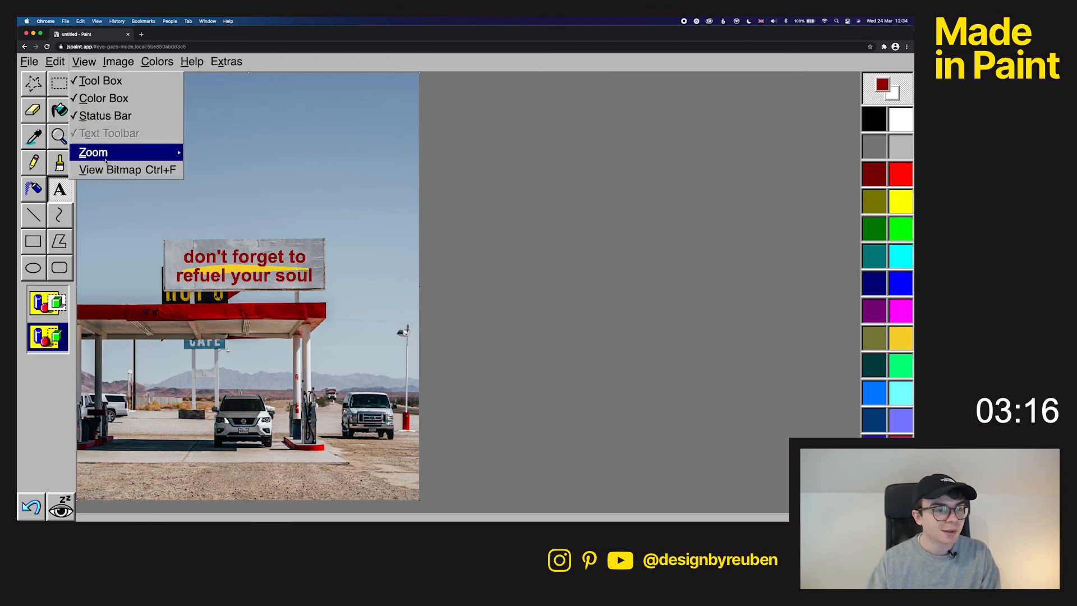
{"action": "mouse_move", "coordinate": [93, 152]}
{"action": "left_click", "coordinate": [238, 171]}
{"action": "scroll", "coordinate": [337, 303], "scroll_direction": "down", "scroll_amount": 10}
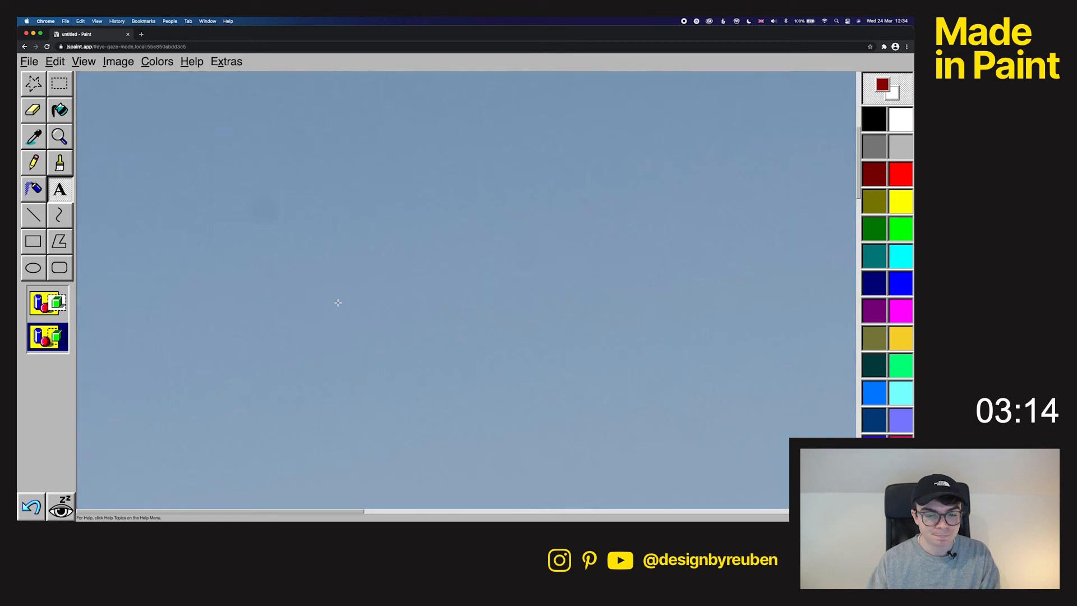
{"action": "scroll", "coordinate": [337, 303], "scroll_direction": "right", "scroll_amount": 6}
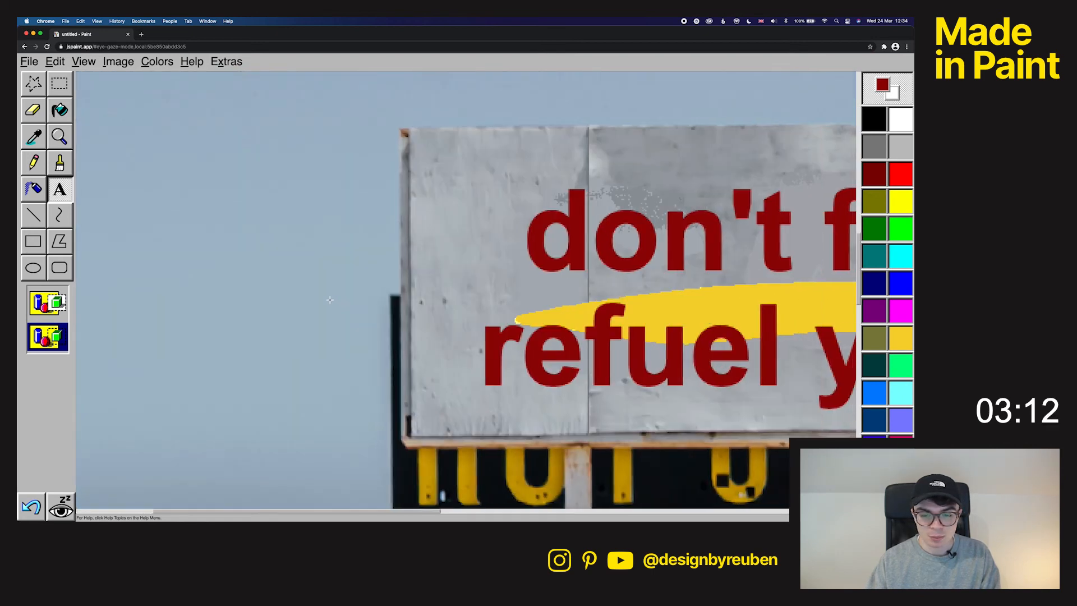
{"action": "left_click", "coordinate": [35, 190]}
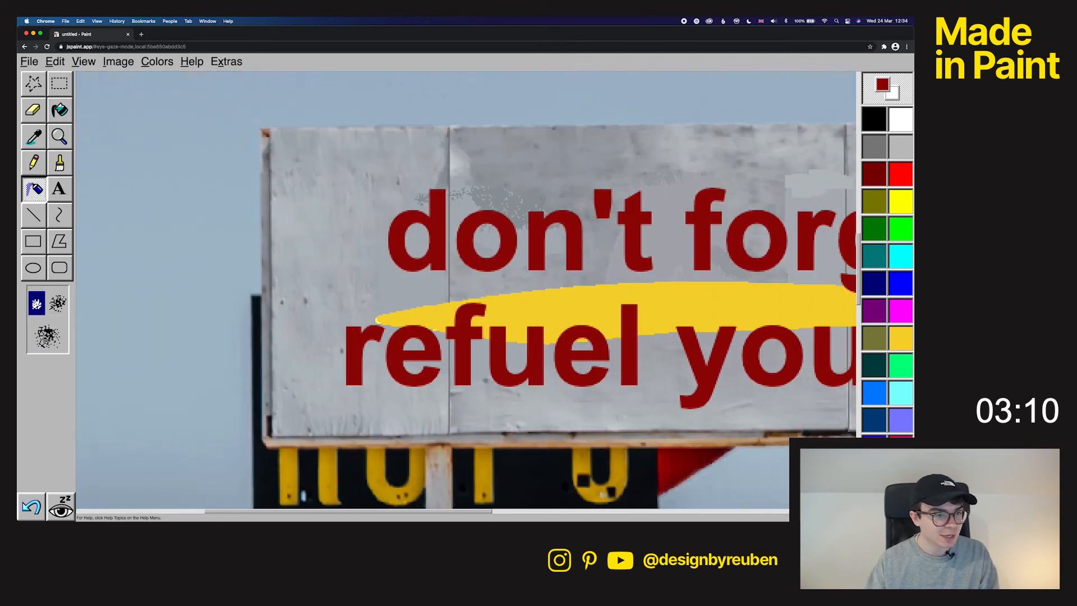
{"action": "left_click", "coordinate": [36, 137]}
{"action": "left_click", "coordinate": [382, 263]}
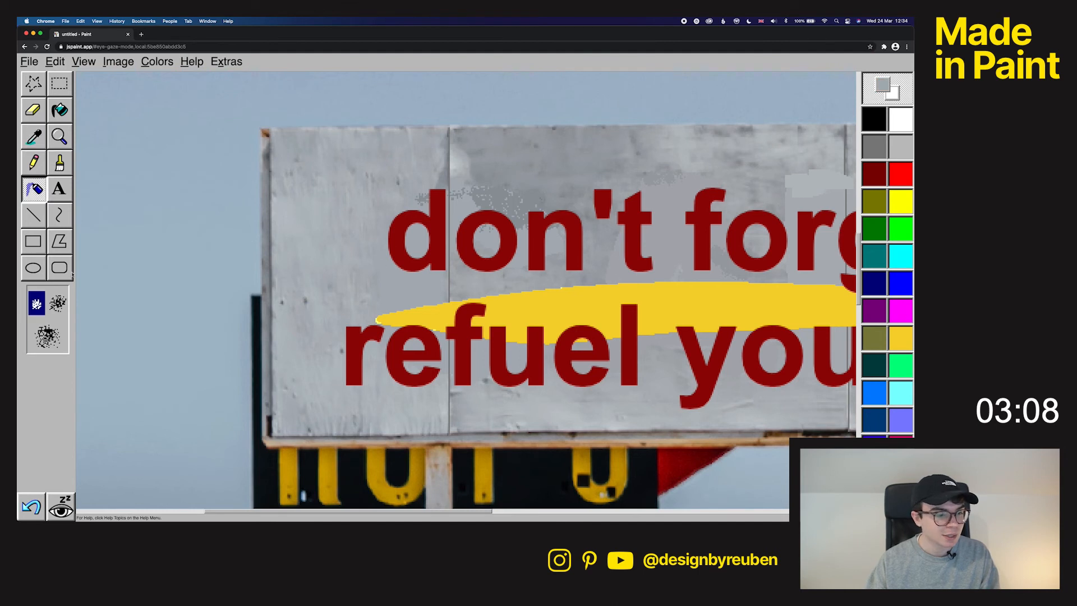
{"action": "left_click", "coordinate": [47, 336]}
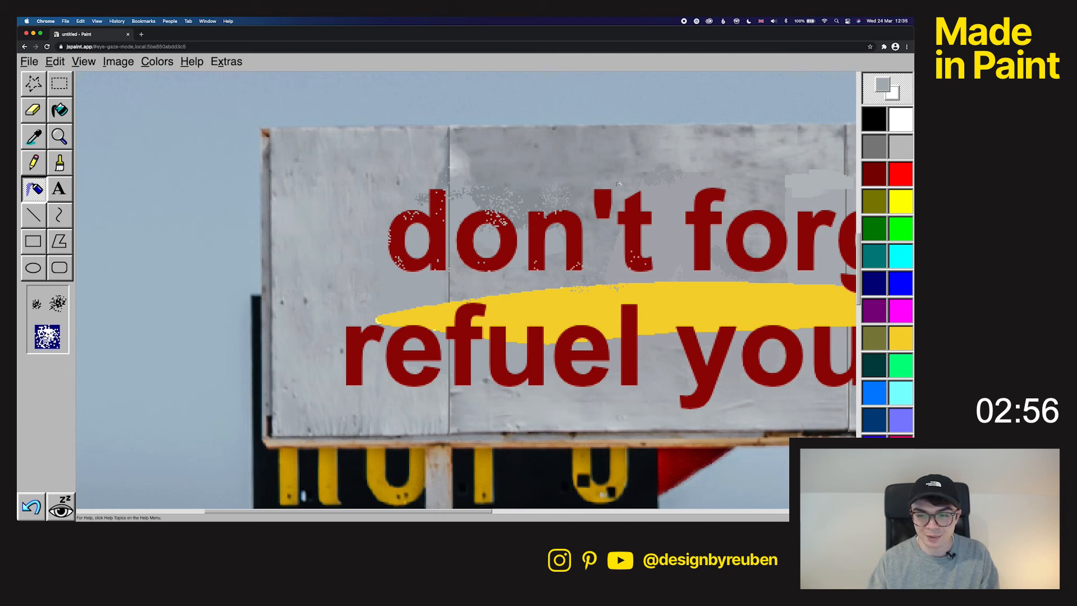
Check the worn lettering at normal size, then continue the grey airbrush speckling over the "t" and "for" of the upper line
{"action": "left_click", "coordinate": [118, 62]}
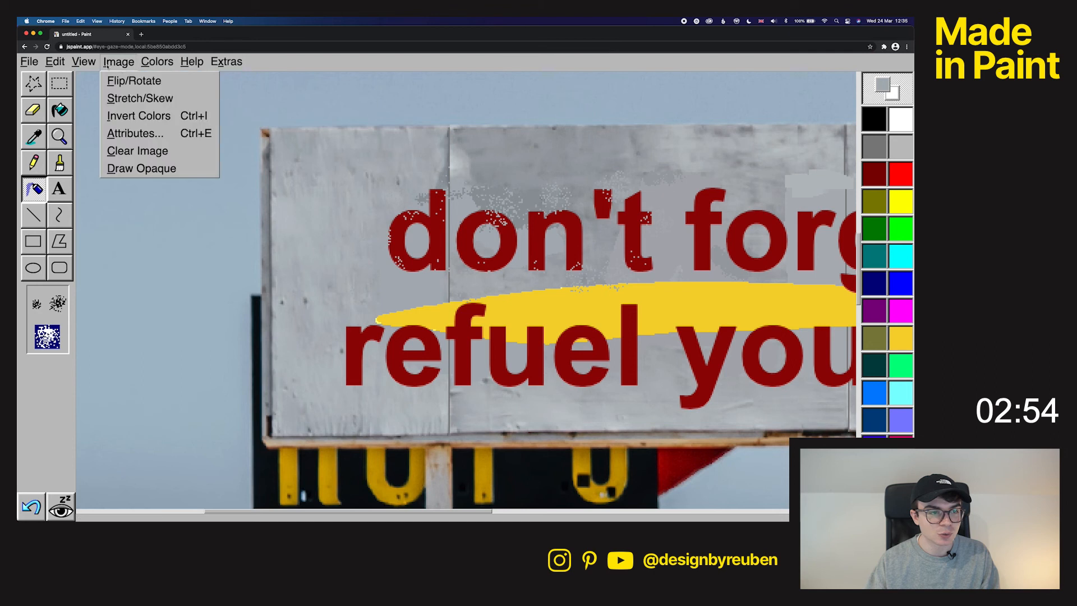
{"action": "mouse_move", "coordinate": [84, 62]}
{"action": "mouse_move", "coordinate": [140, 151]}
{"action": "left_click", "coordinate": [259, 182]}
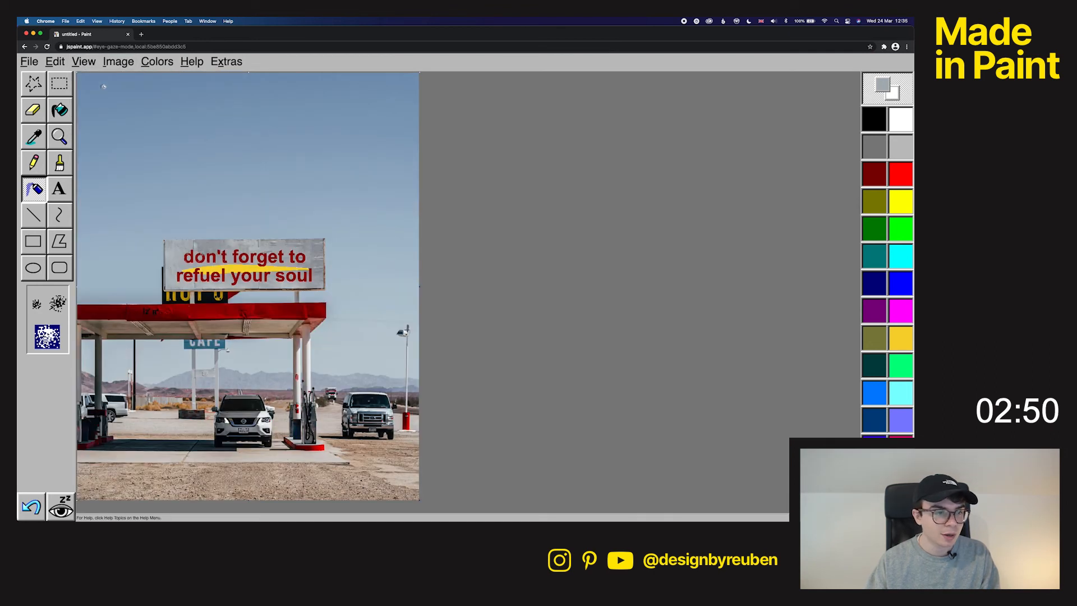
{"action": "left_click", "coordinate": [84, 62]}
{"action": "mouse_move", "coordinate": [141, 152]}
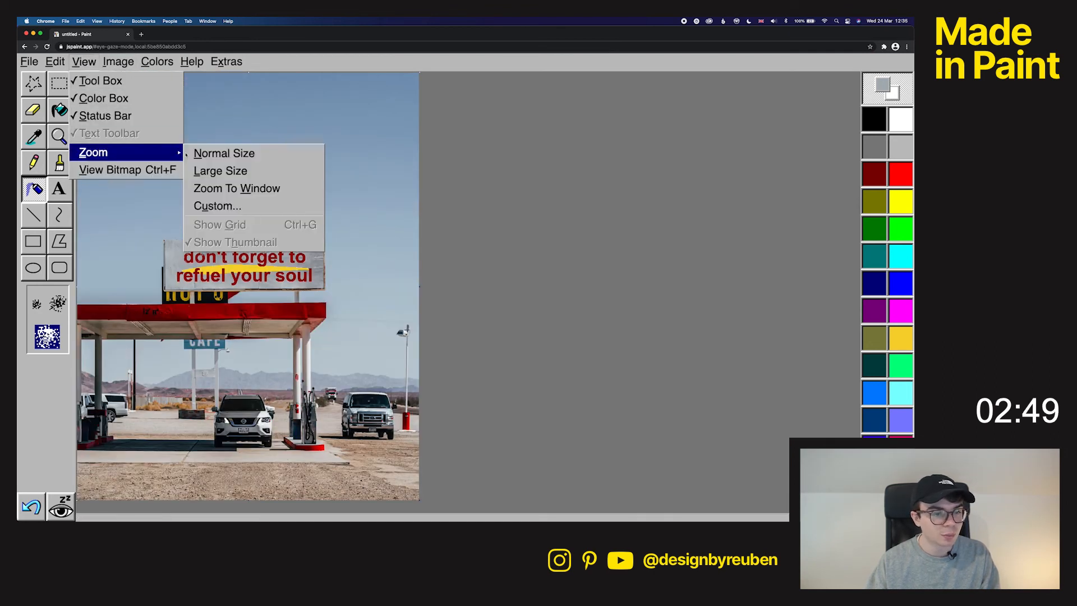
{"action": "left_click", "coordinate": [236, 172]}
{"action": "scroll", "coordinate": [473, 278], "scroll_direction": "right", "scroll_amount": 3}
{"action": "scroll", "coordinate": [474, 276], "scroll_direction": "down", "scroll_amount": 15}
{"action": "scroll", "coordinate": [474, 276], "scroll_direction": "right", "scroll_amount": 4}
{"action": "scroll", "coordinate": [606, 336], "scroll_direction": "right", "scroll_amount": 2}
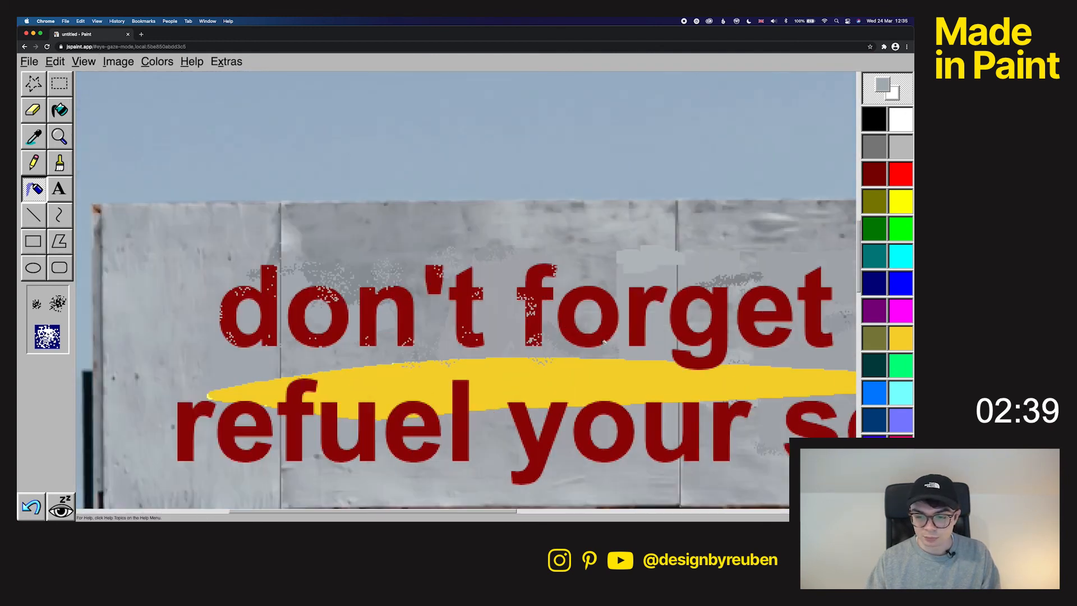
{"action": "scroll", "coordinate": [605, 342], "scroll_direction": "right", "scroll_amount": 2}
{"action": "left_click_drag", "start_coordinate": [619, 282], "coordinate": [616, 284]}
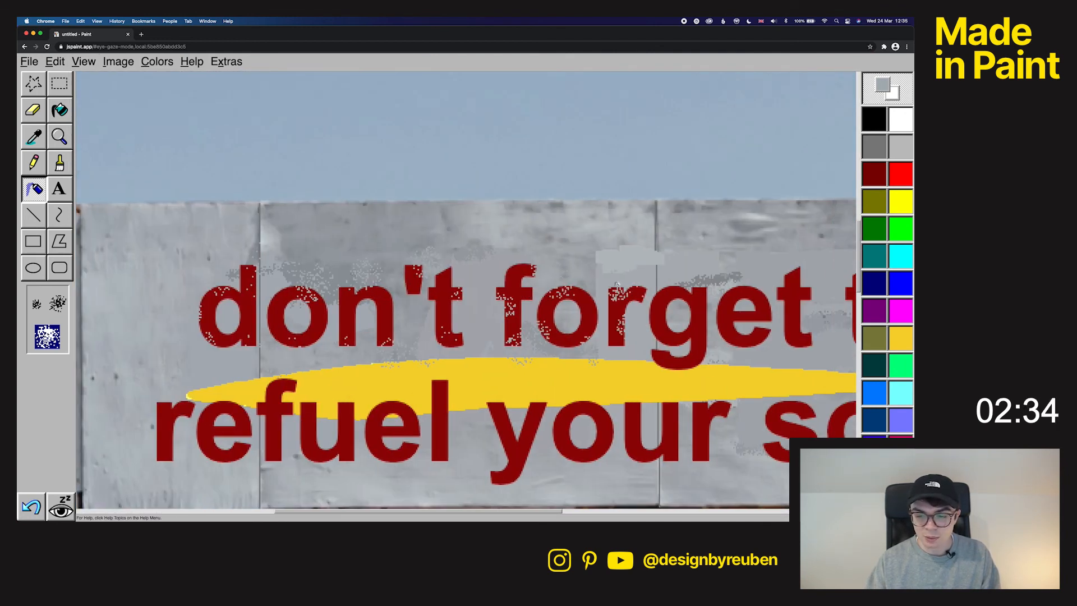
{"action": "left_click_drag", "start_coordinate": [711, 285], "coordinate": [702, 298]}
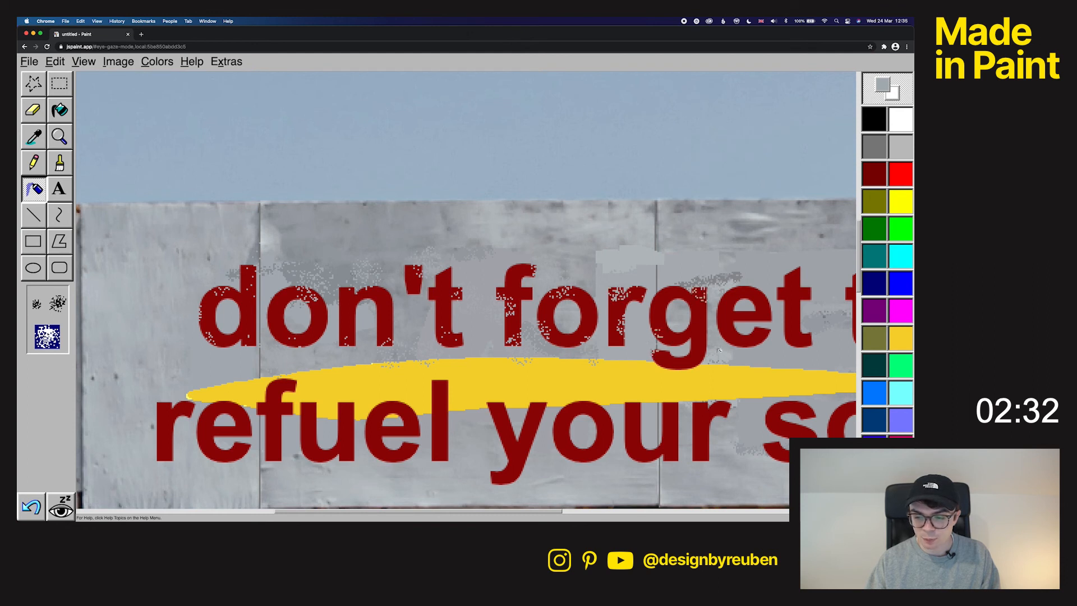
Speckle the remaining letters "get to" of the sign's upper line with the grey airbrush
{"action": "scroll", "coordinate": [650, 334], "scroll_direction": "right", "scroll_amount": 5}
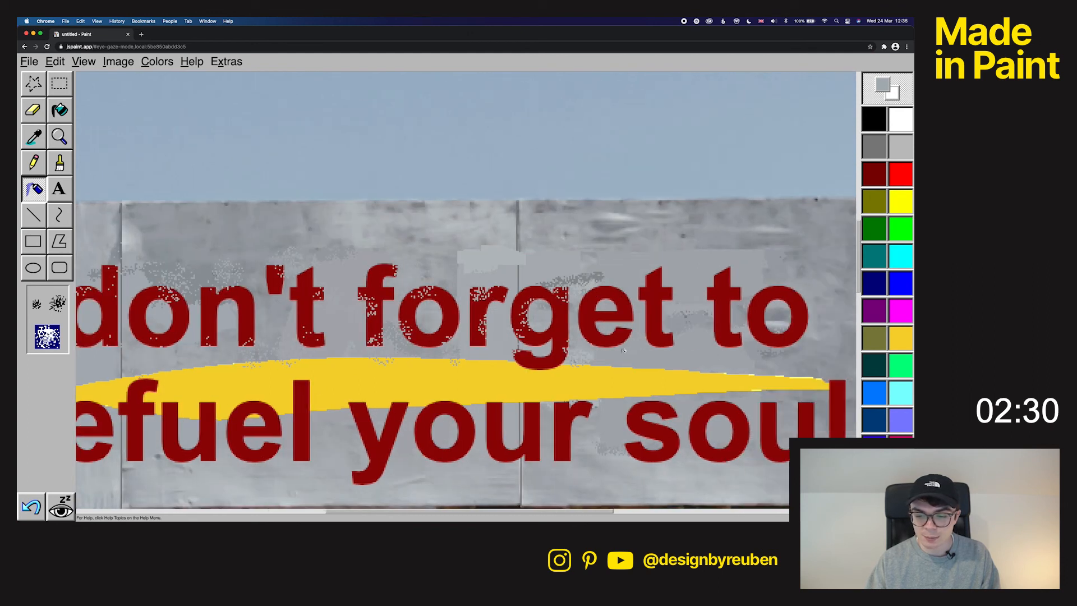
{"action": "left_click", "coordinate": [621, 285]}
{"action": "left_click", "coordinate": [580, 325]}
{"action": "left_click", "coordinate": [655, 313]}
{"action": "left_click", "coordinate": [666, 344]}
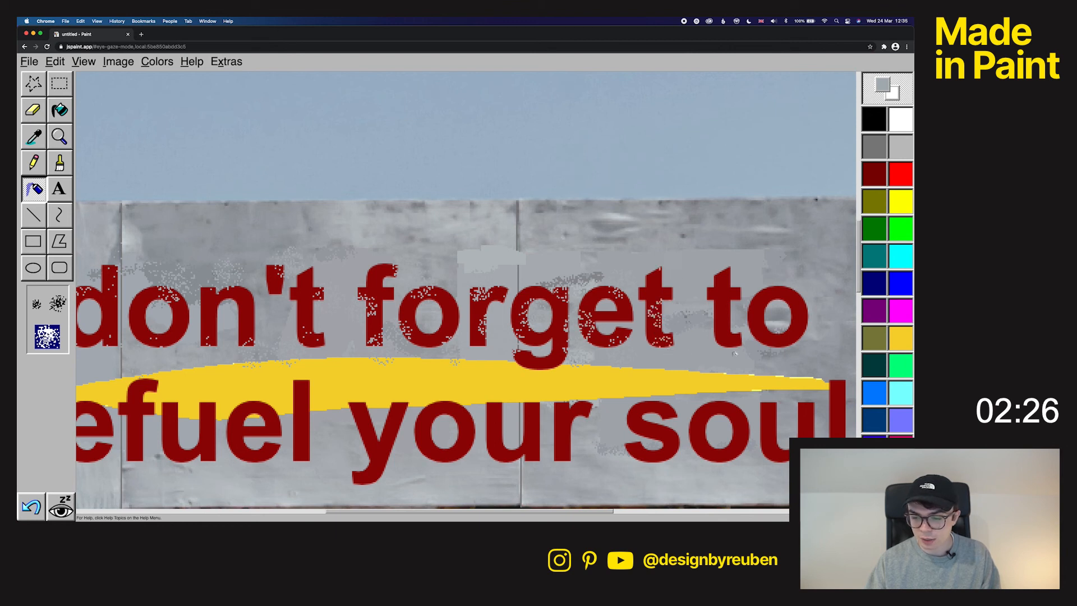
{"action": "left_click", "coordinate": [728, 276]}
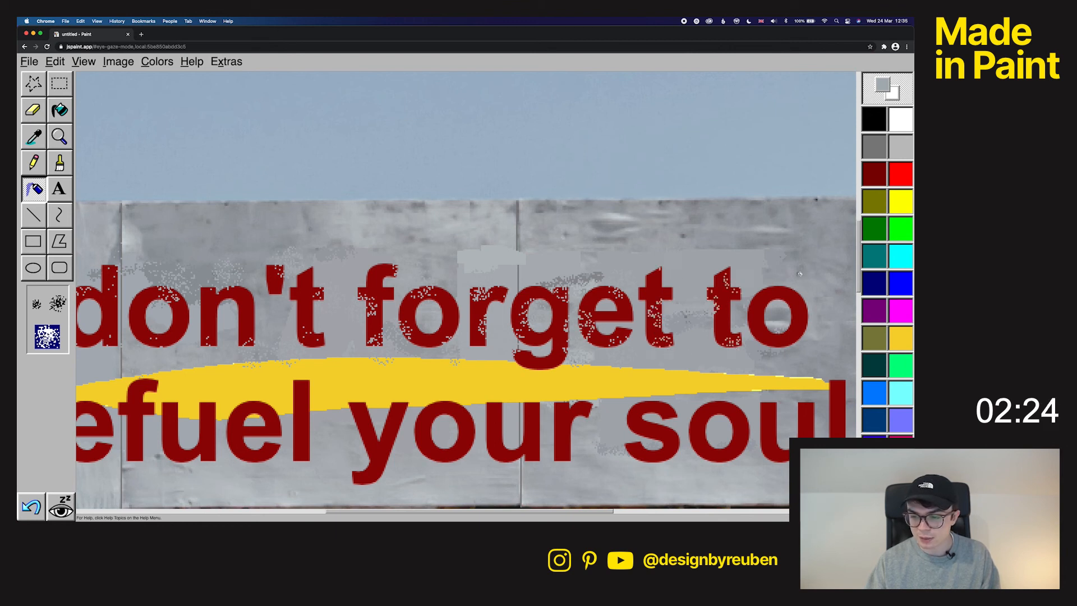
{"action": "scroll", "coordinate": [582, 384], "scroll_direction": "right", "scroll_amount": 5}
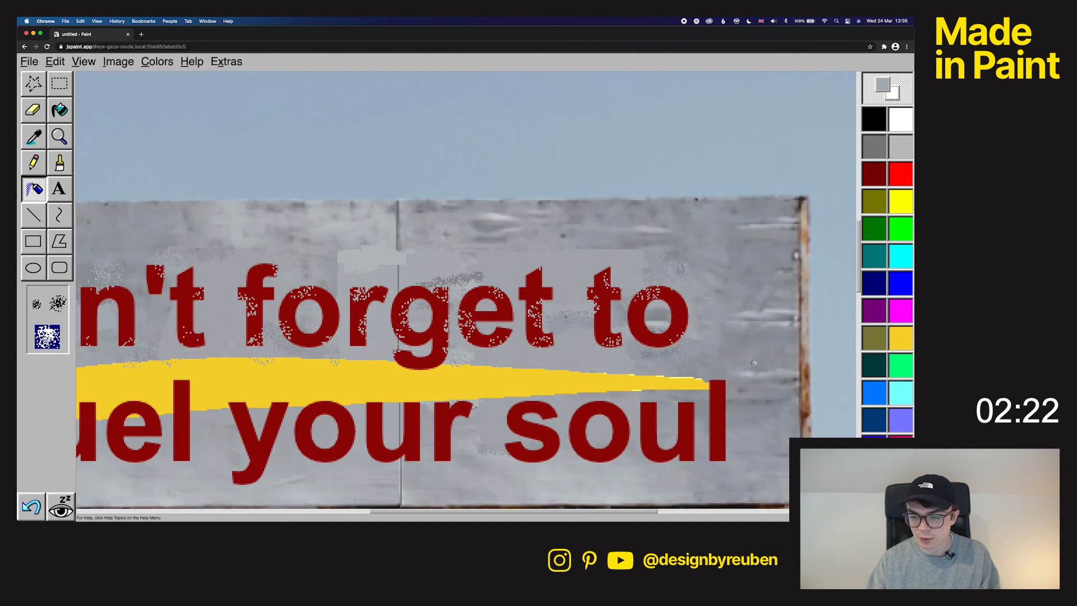
Spray grey wear speckles over "refuel", the "y" of "your" and the adjoining parts of the yellow swoosh
{"action": "scroll", "coordinate": [582, 384], "scroll_direction": "left", "scroll_amount": 7}
{"action": "scroll", "coordinate": [582, 384], "scroll_direction": "down", "scroll_amount": 2}
{"action": "scroll", "coordinate": [582, 384], "scroll_direction": "left", "scroll_amount": 3}
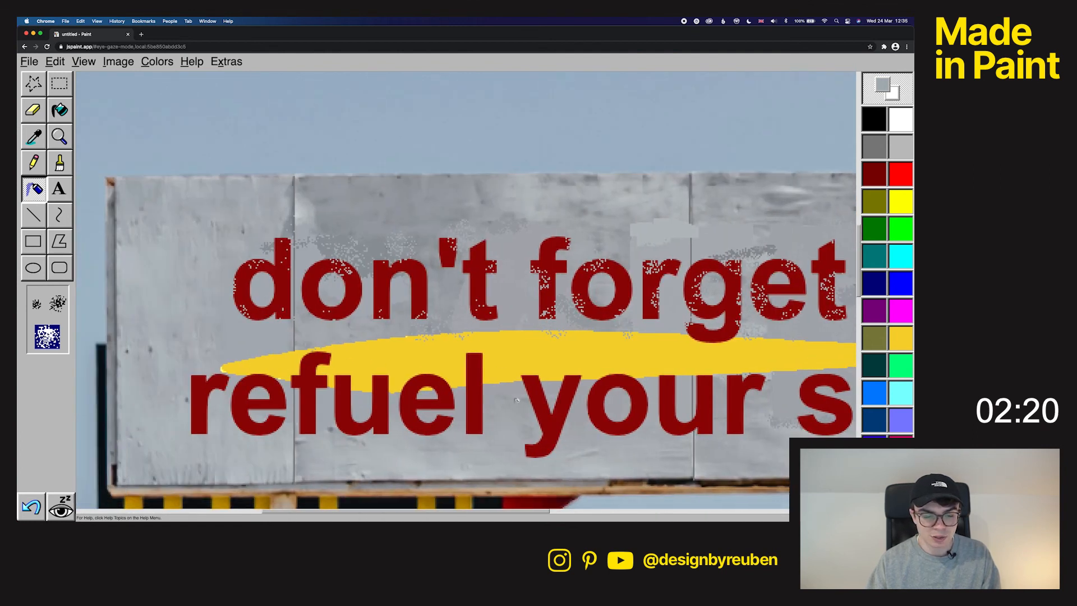
{"action": "left_click_drag", "start_coordinate": [205, 431], "coordinate": [197, 426]}
{"action": "left_click_drag", "start_coordinate": [218, 372], "coordinate": [226, 368]}
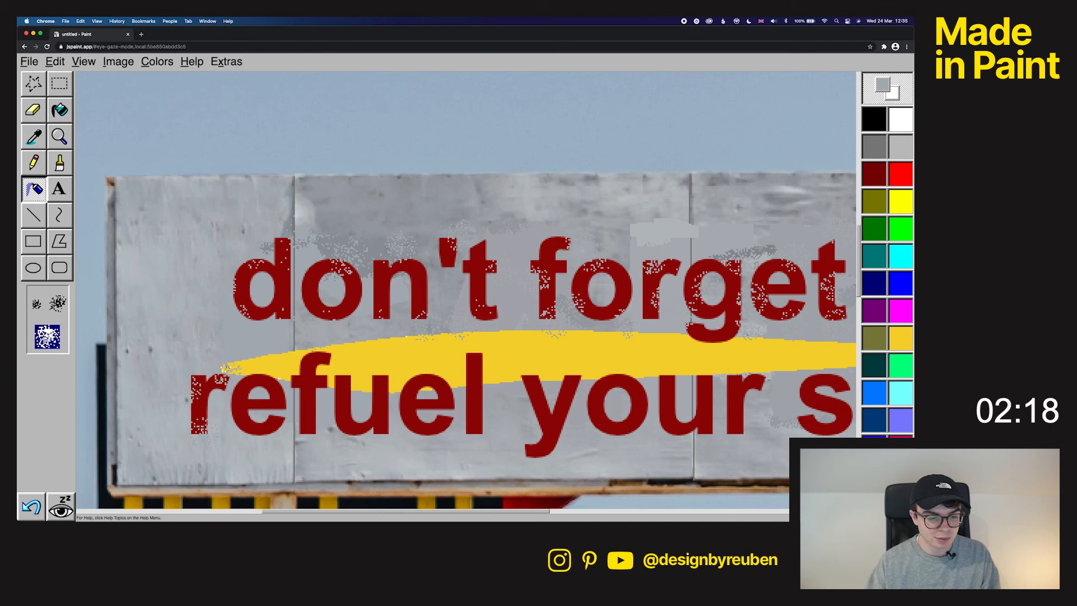
{"action": "left_click", "coordinate": [270, 420]}
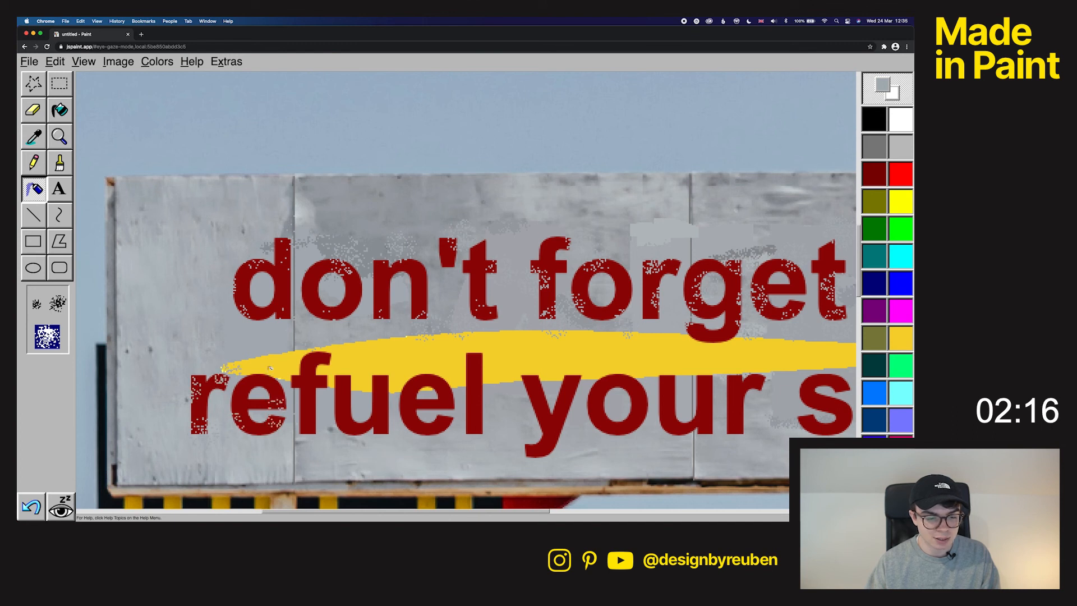
{"action": "left_click", "coordinate": [325, 389]}
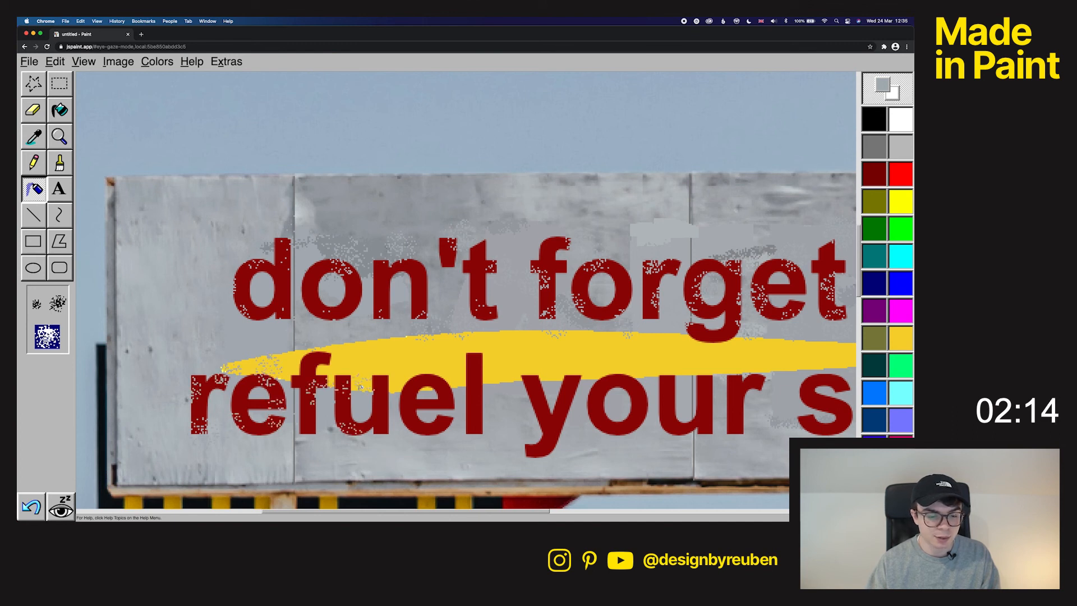
{"action": "left_click", "coordinate": [435, 377]}
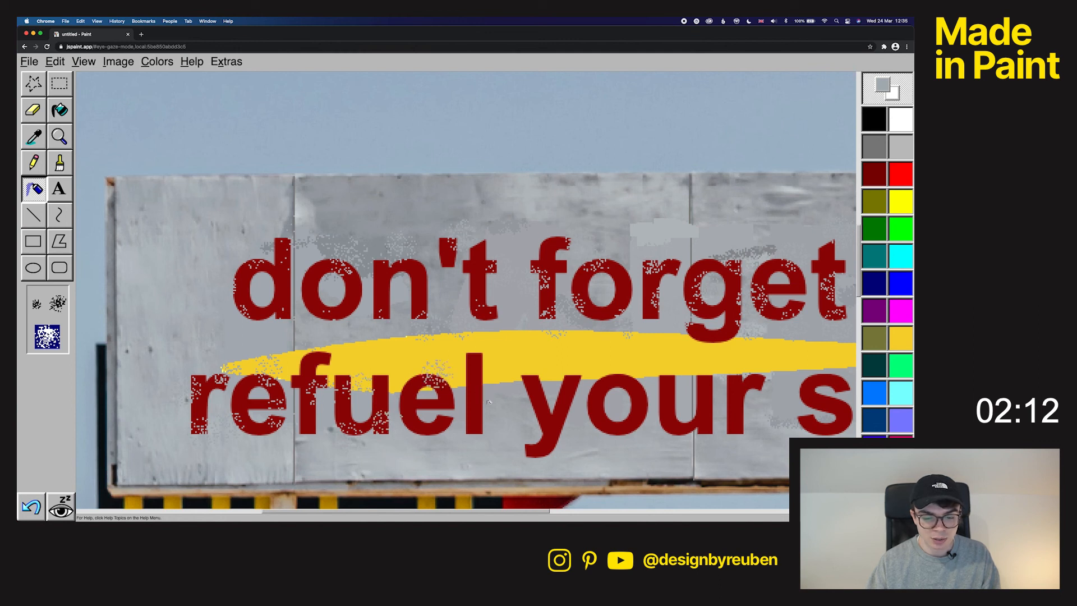
{"action": "left_click", "coordinate": [560, 422]}
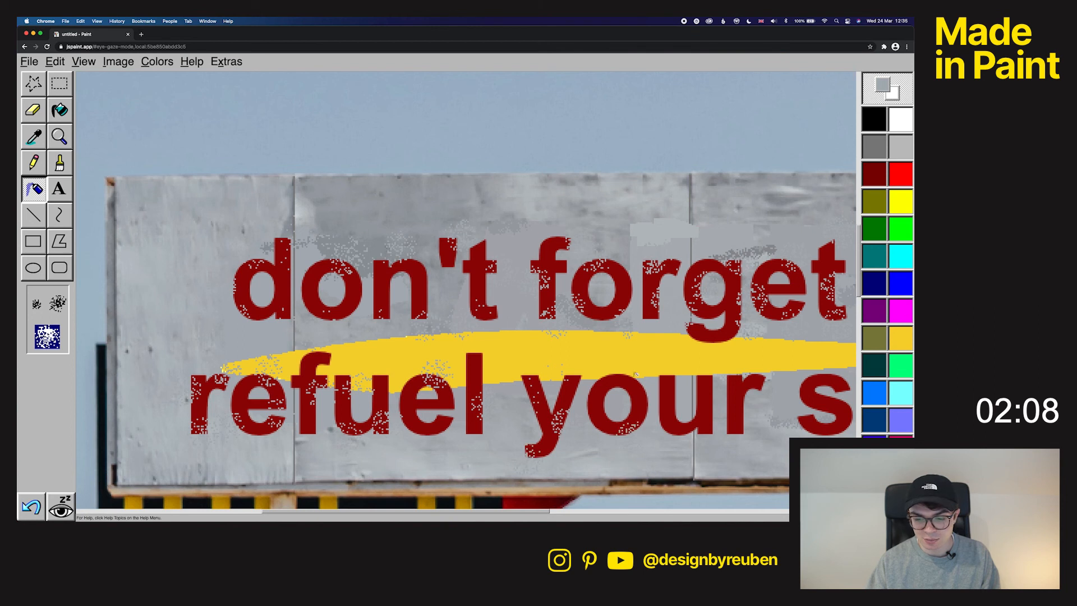
Carry the grey airbrush speckling across the rest of "your soul" to the end of the lower line
{"action": "scroll", "coordinate": [662, 418], "scroll_direction": "right", "scroll_amount": 3}
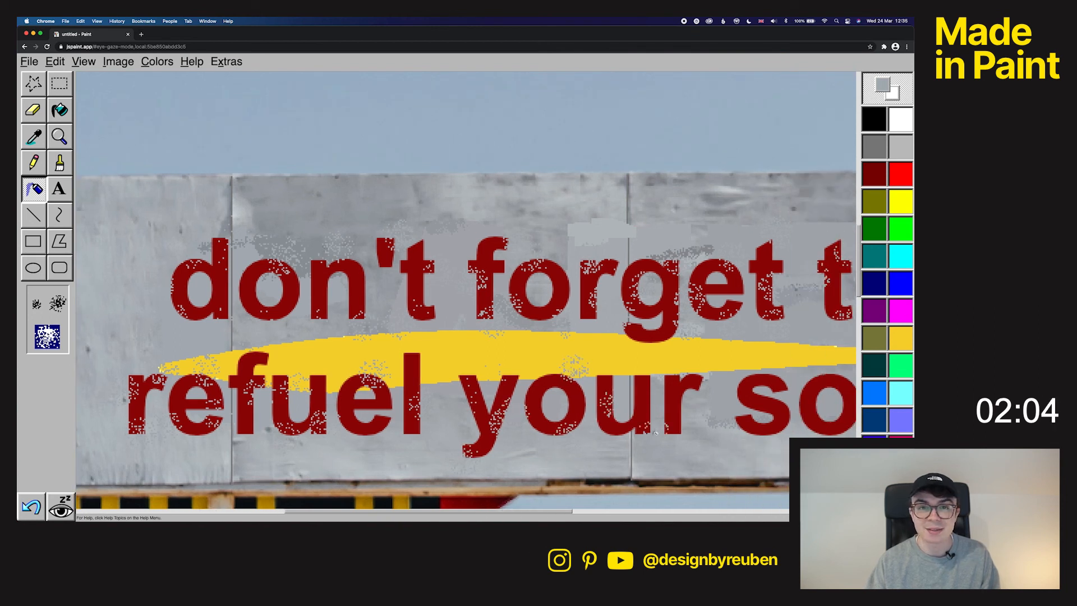
{"action": "scroll", "coordinate": [676, 402], "scroll_direction": "right", "scroll_amount": 3}
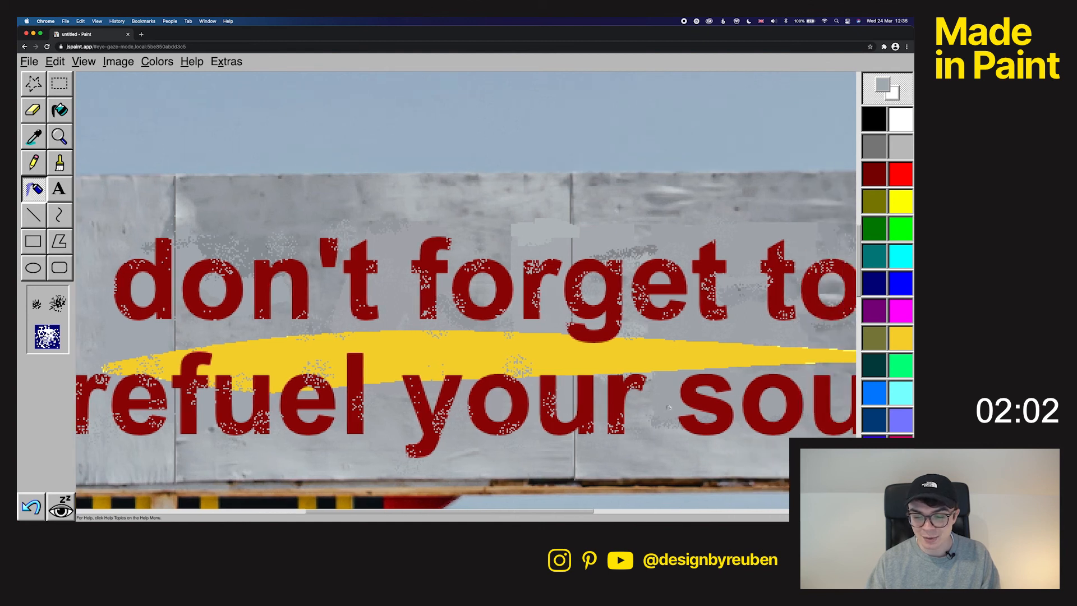
{"action": "scroll", "coordinate": [721, 409], "scroll_direction": "right", "scroll_amount": 2}
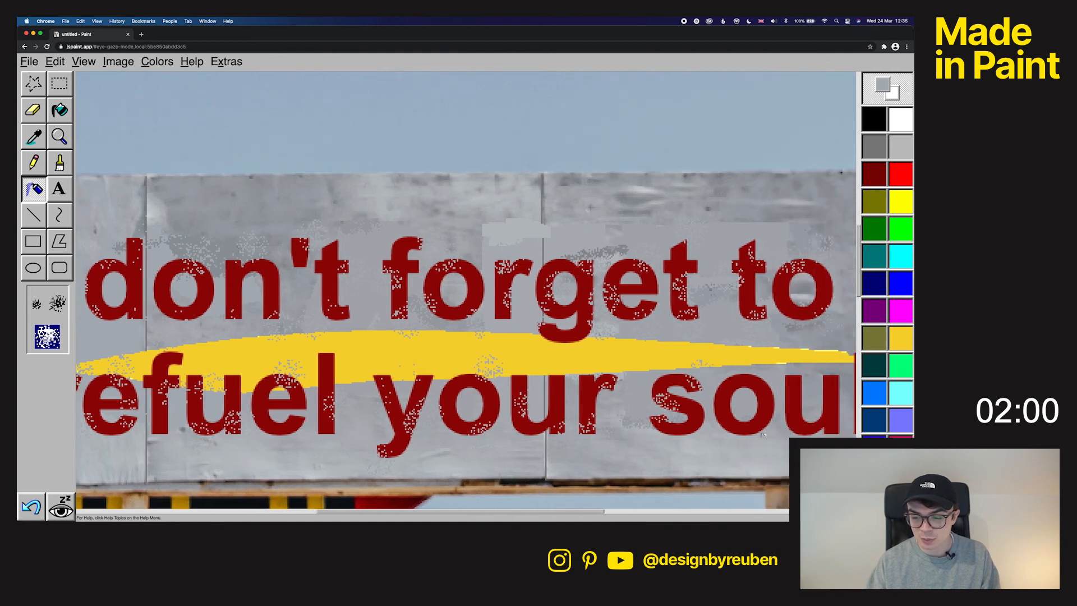
{"action": "scroll", "coordinate": [783, 385], "scroll_direction": "right", "scroll_amount": 8}
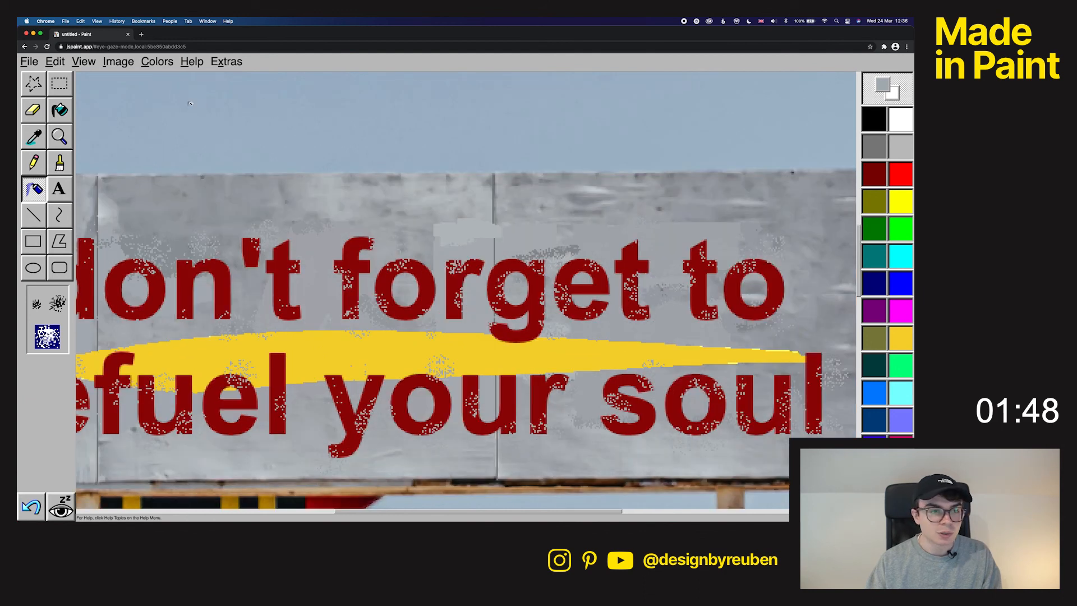
View the whole picture at normal size to judge the weathered lettering
{"action": "left_click", "coordinate": [118, 62]}
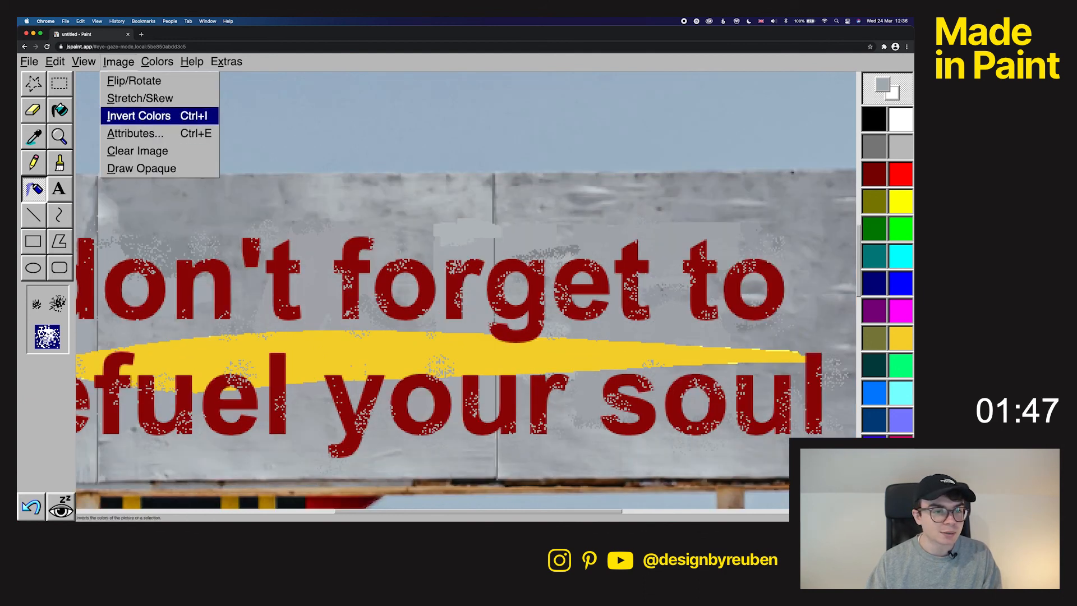
{"action": "mouse_move", "coordinate": [156, 62]}
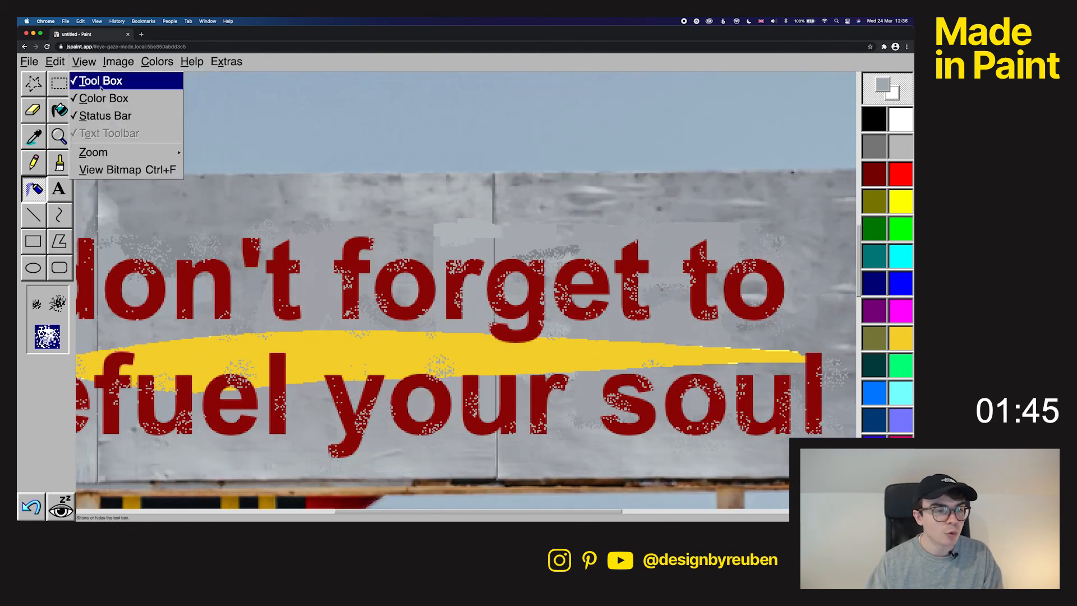
{"action": "mouse_move", "coordinate": [120, 153]}
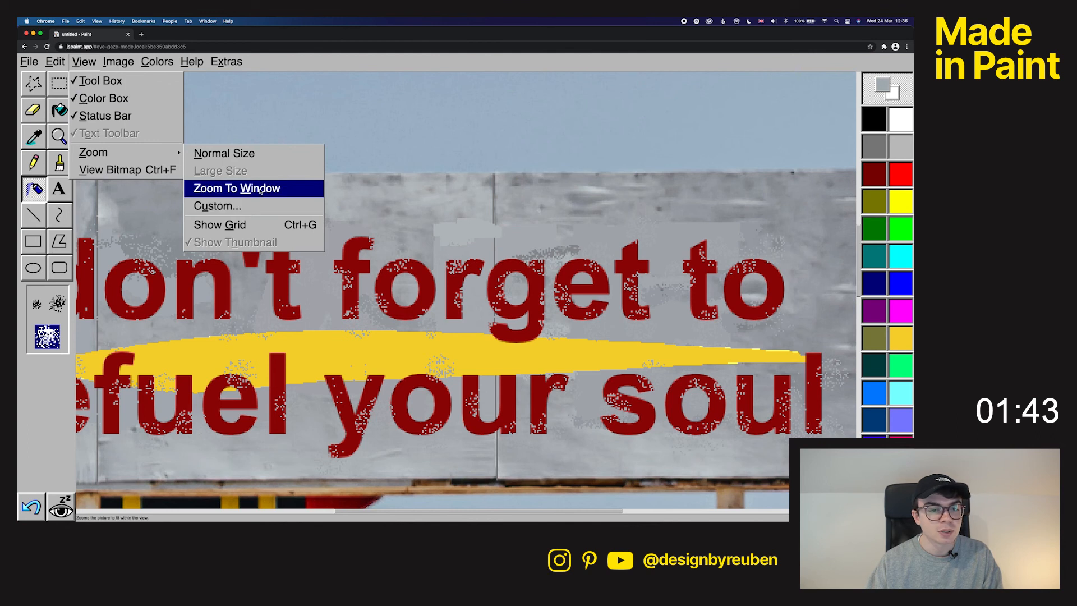
{"action": "left_click", "coordinate": [259, 207]}
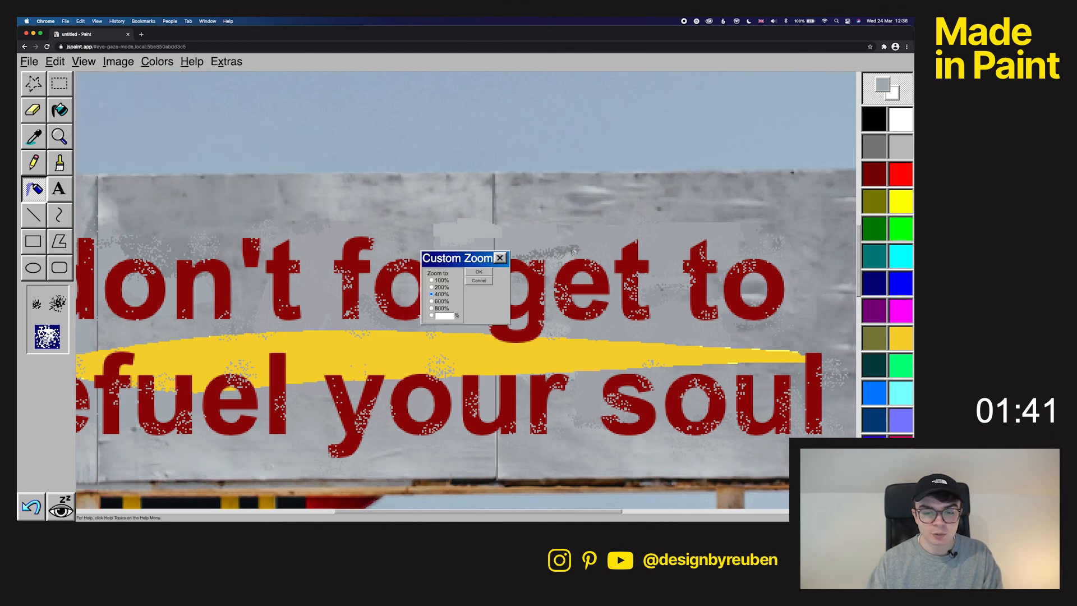
{"action": "left_click", "coordinate": [500, 258]}
{"action": "left_click", "coordinate": [119, 62]}
{"action": "mouse_move", "coordinate": [84, 62]}
{"action": "mouse_move", "coordinate": [106, 152]}
{"action": "left_click", "coordinate": [218, 153]}
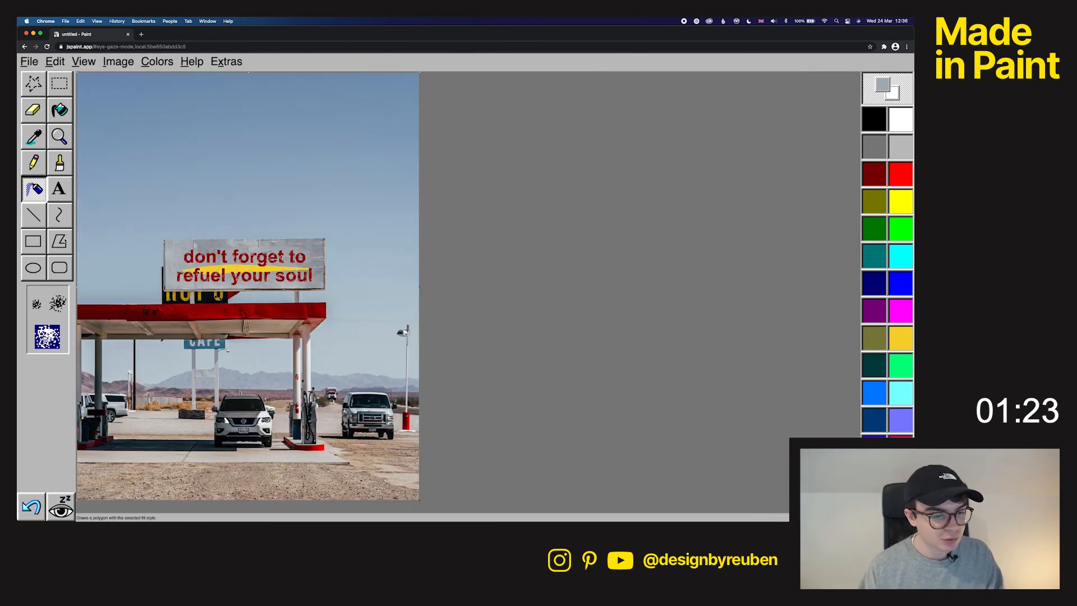
{"action": "left_click", "coordinate": [39, 247]}
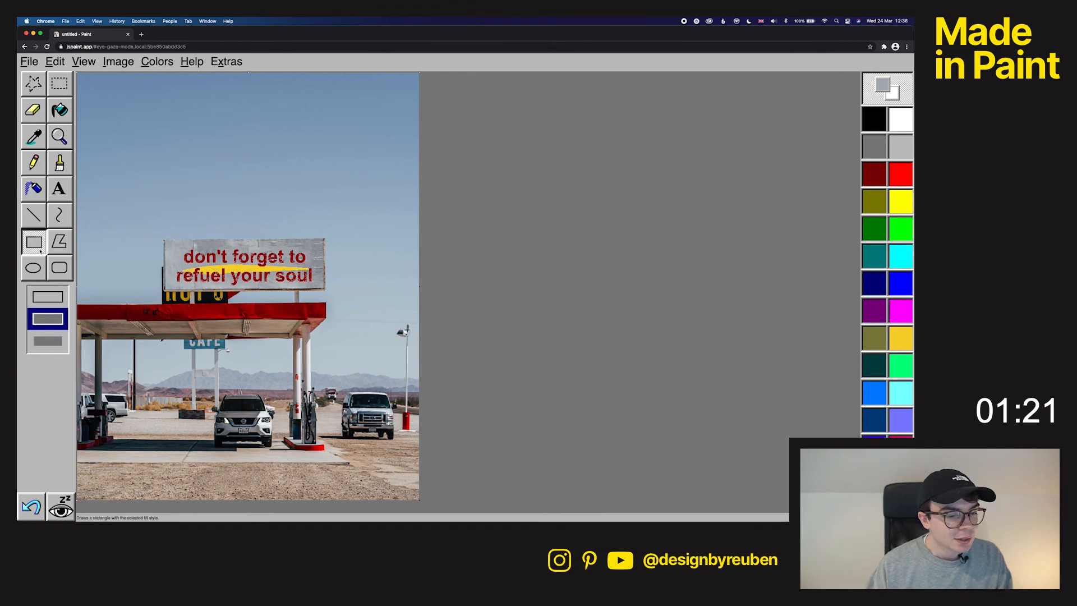
{"action": "left_click", "coordinate": [35, 191]}
{"action": "left_click", "coordinate": [60, 194]}
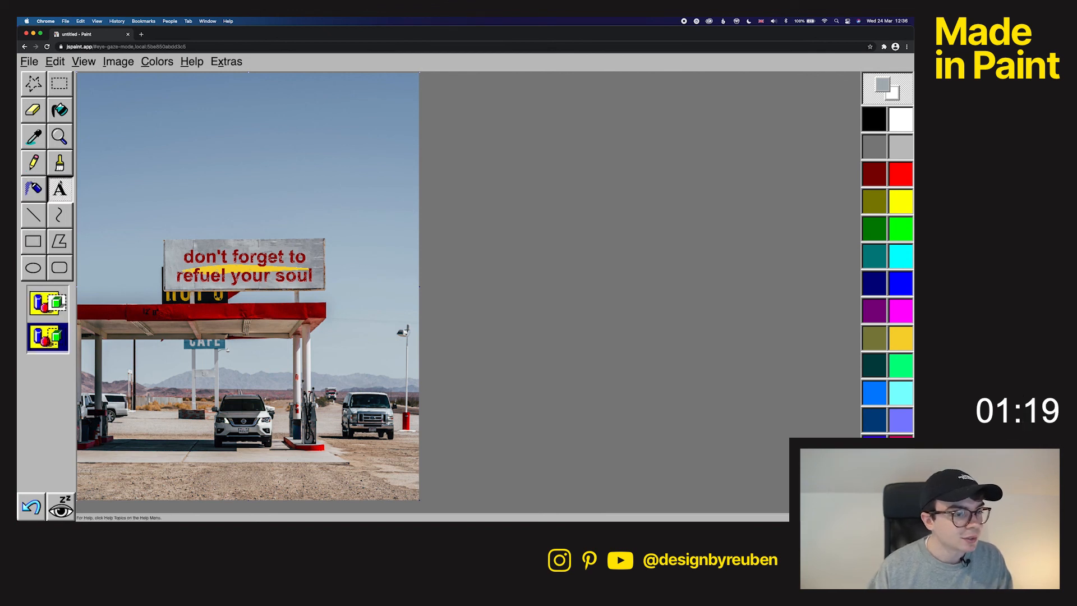
Switch to Finder, find and open the reference image "Don't forget to refuel your soul.jpg", and place it beside the picture for comparison
{"action": "key", "text": "super+Tab"}
{"action": "left_click", "coordinate": [416, 181]}
{"action": "type", "text": "don't fro"}
{"action": "key", "text": "BackSpace"}
{"action": "key", "text": "BackSpace"}
{"action": "type", "text": "orget"}
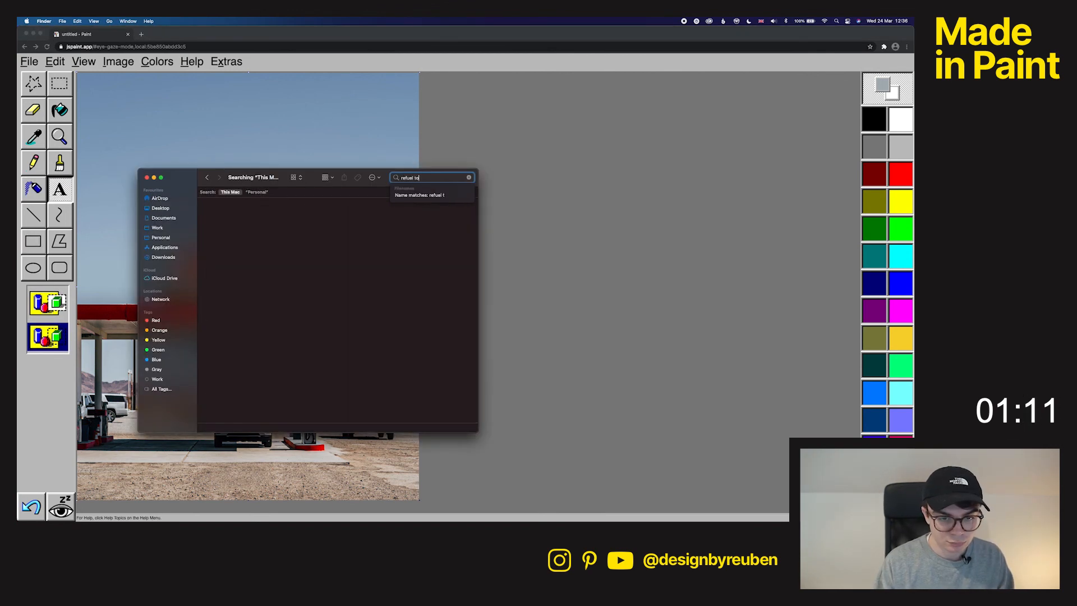
{"action": "double_click", "coordinate": [257, 218]}
{"action": "key", "text": "super+w"}
{"action": "left_click", "coordinate": [206, 37]}
{"action": "left_click_drag", "start_coordinate": [156, 33], "coordinate": [518, 35]}
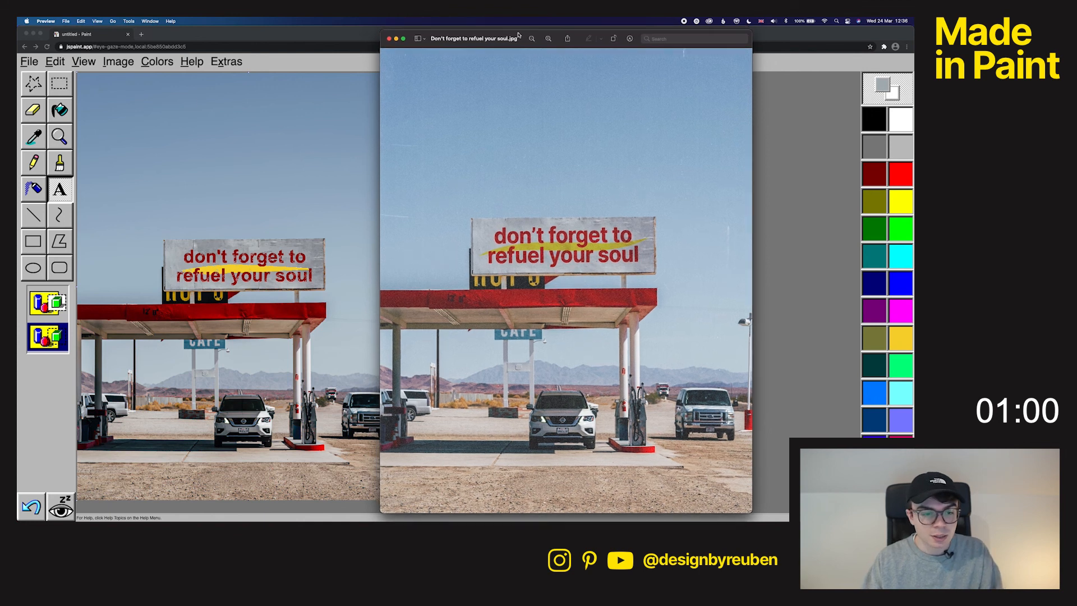
Close the reference image, try inverting the picture's colours and undo the inversion
{"action": "left_click", "coordinate": [389, 39]}
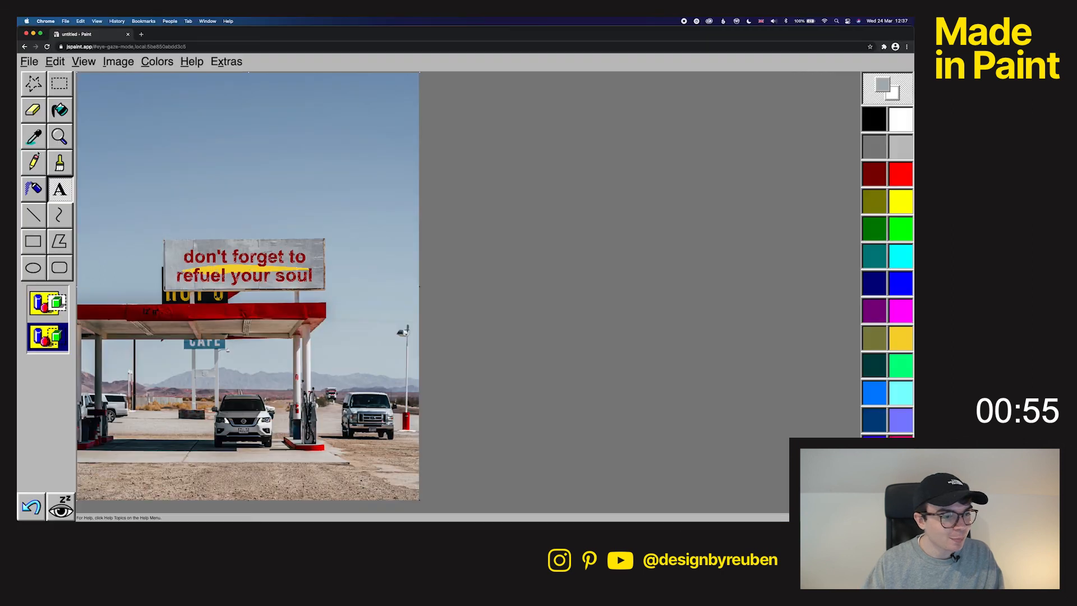
{"action": "left_click", "coordinate": [34, 190]}
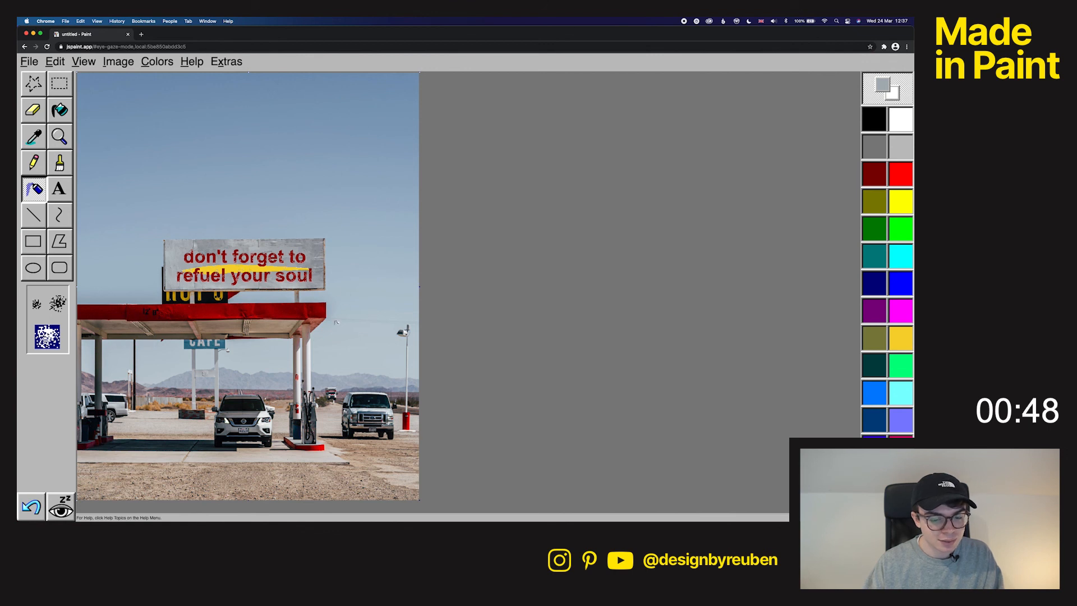
{"action": "left_click", "coordinate": [118, 61]}
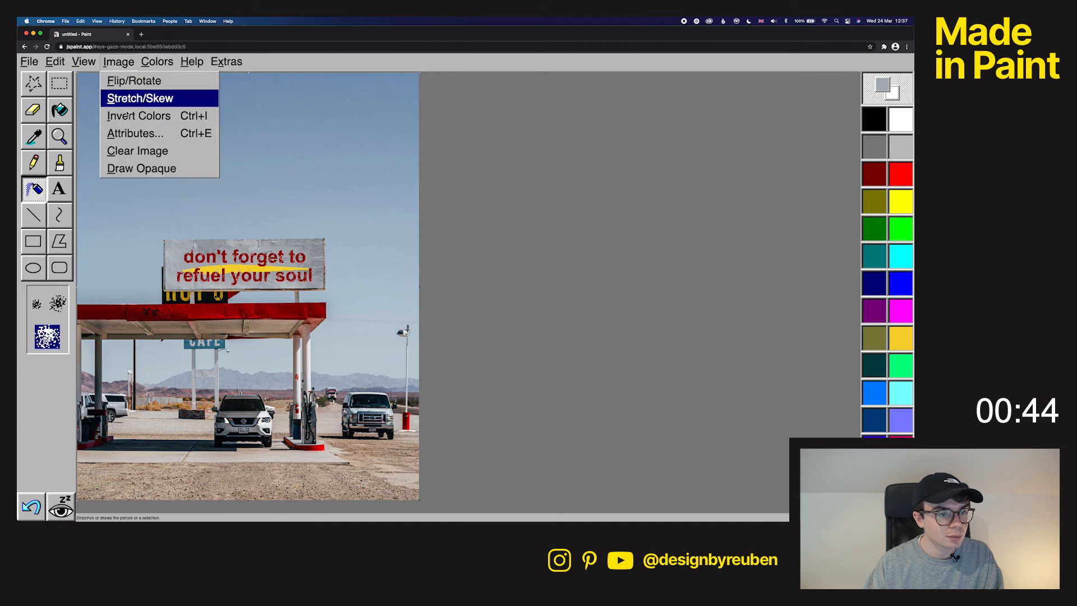
{"action": "left_click", "coordinate": [142, 116]}
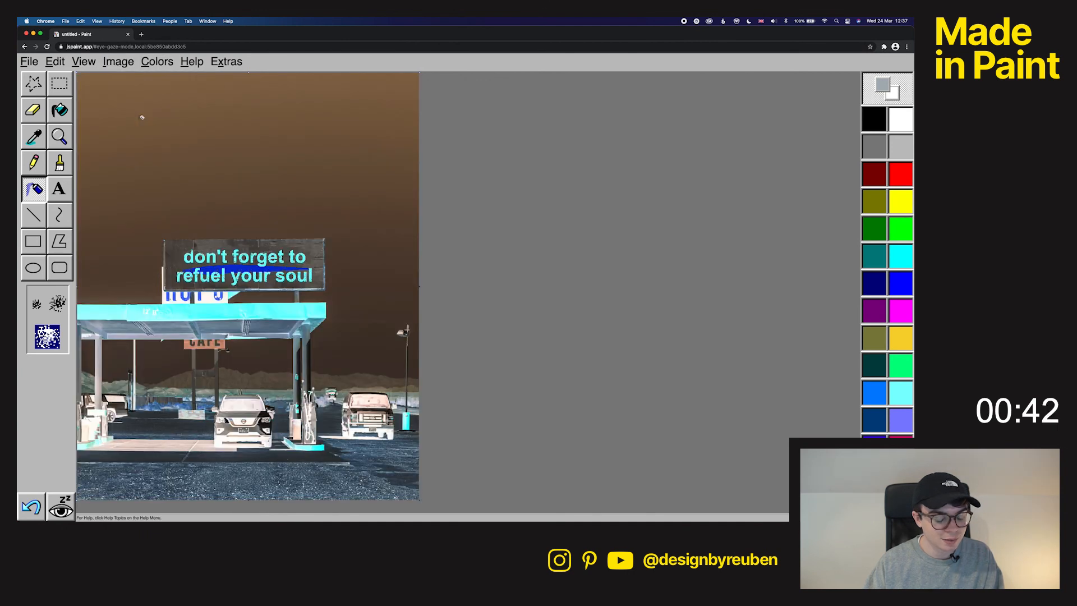
{"action": "key", "text": "ctrl+z"}
{"action": "left_click", "coordinate": [118, 62]}
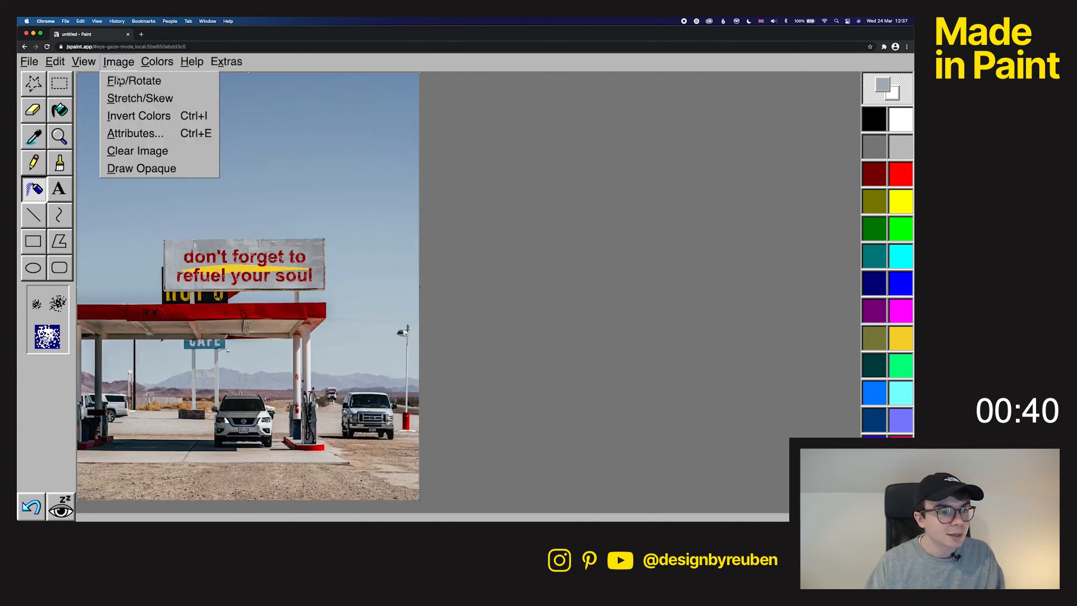
{"action": "left_click", "coordinate": [59, 241]}
{"action": "left_click", "coordinate": [59, 110]}
{"action": "left_click", "coordinate": [34, 111]}
{"action": "left_click", "coordinate": [34, 84]}
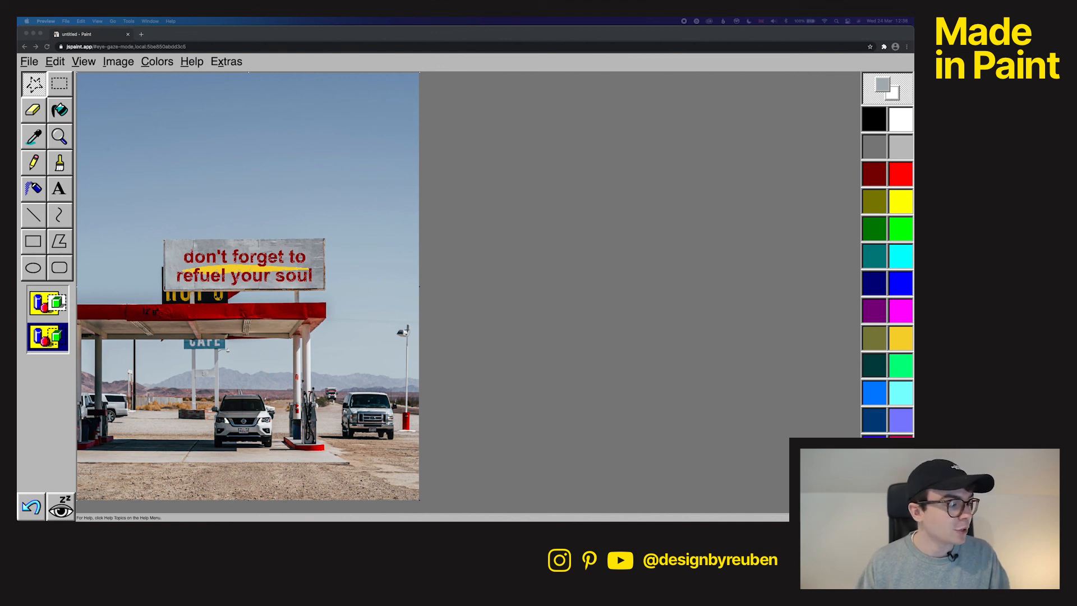
Reopen "Don't forget to refuel your soul.jpg", narrow its window to fit the image and place it beside the picture for comparison
{"action": "left_click_drag", "start_coordinate": [18, 144], "coordinate": [527, 75]}
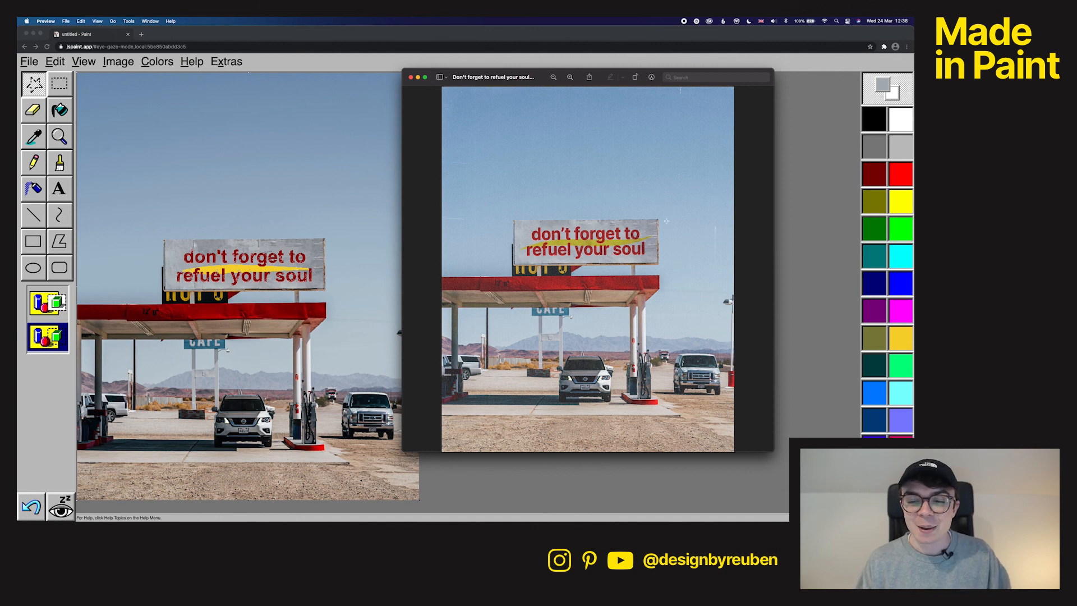
{"action": "left_click_drag", "start_coordinate": [774, 72], "coordinate": [702, 72]}
{"action": "mouse_move", "coordinate": [528, 76]}
{"action": "left_mouse_down"}
{"action": "mouse_move", "coordinate": [556, 71]}
{"action": "mouse_move", "coordinate": [547, 65]}
{"action": "left_mouse_up"}
{"action": "left_click_drag", "start_coordinate": [726, 441], "coordinate": [716, 443]}
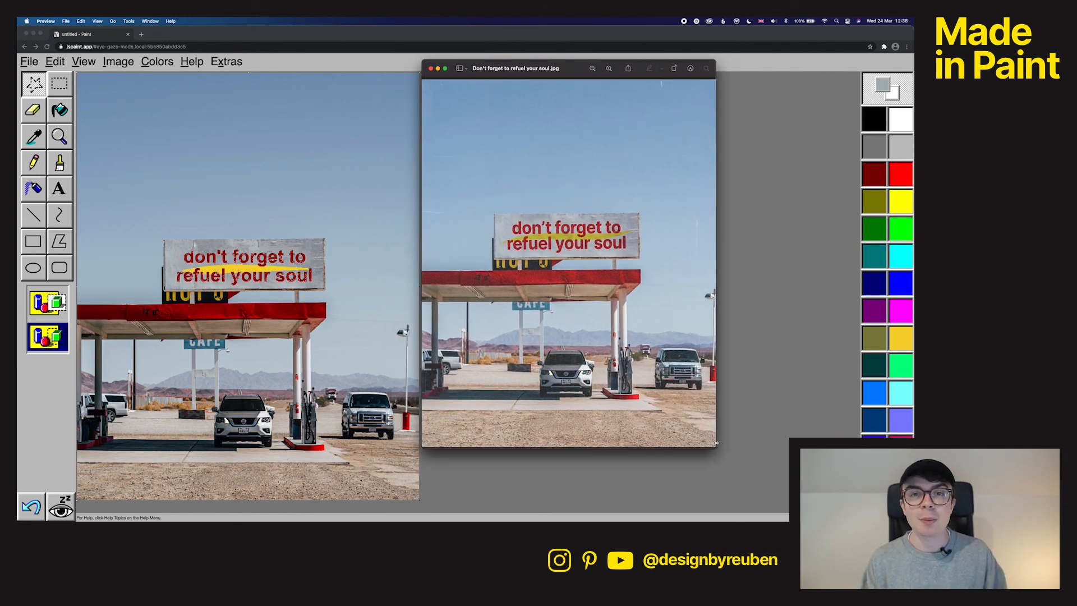